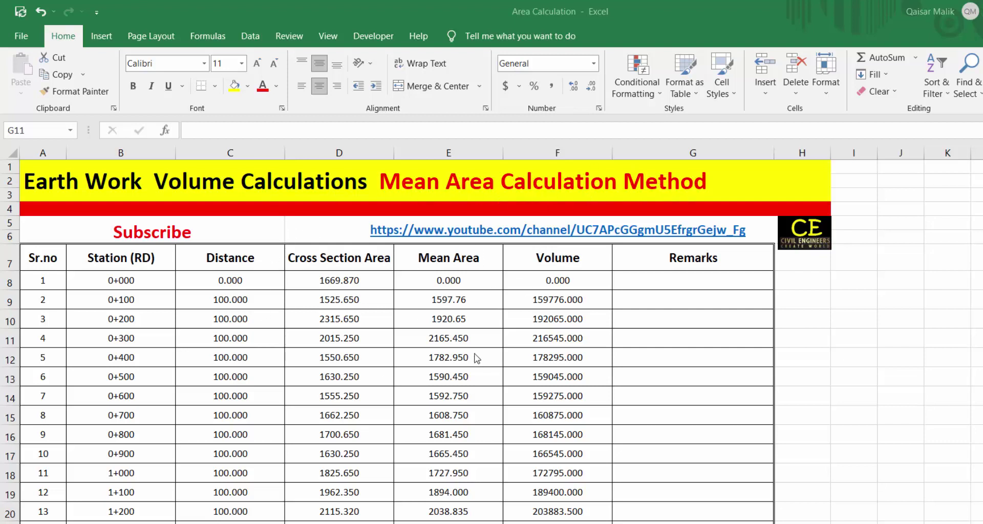
Review the finished example table's headers, mean area formula and total volume in Cubic Meter.
{"action": "left_click", "coordinate": [138, 234]}
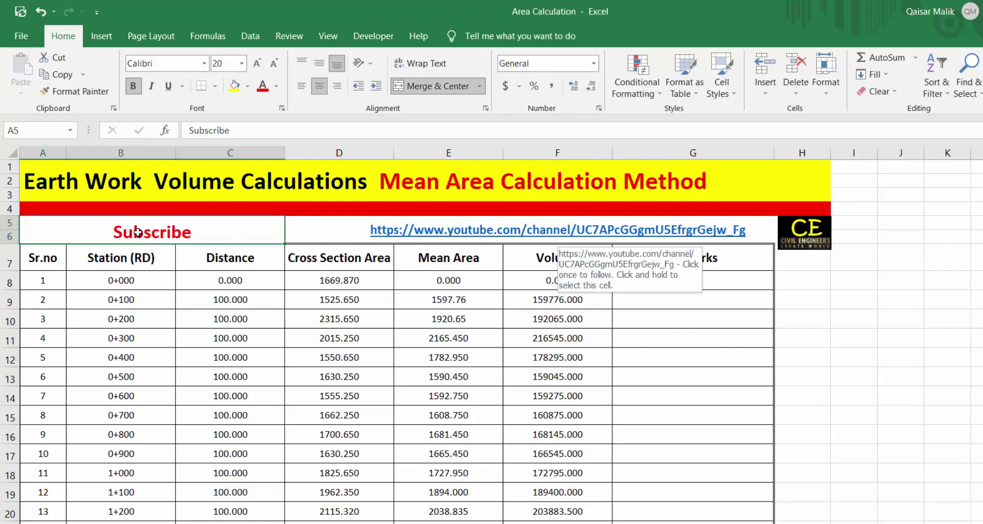
{"action": "scroll", "coordinate": [292, 228], "scroll_direction": "down", "scroll_amount": 1}
{"action": "left_click", "coordinate": [136, 216]}
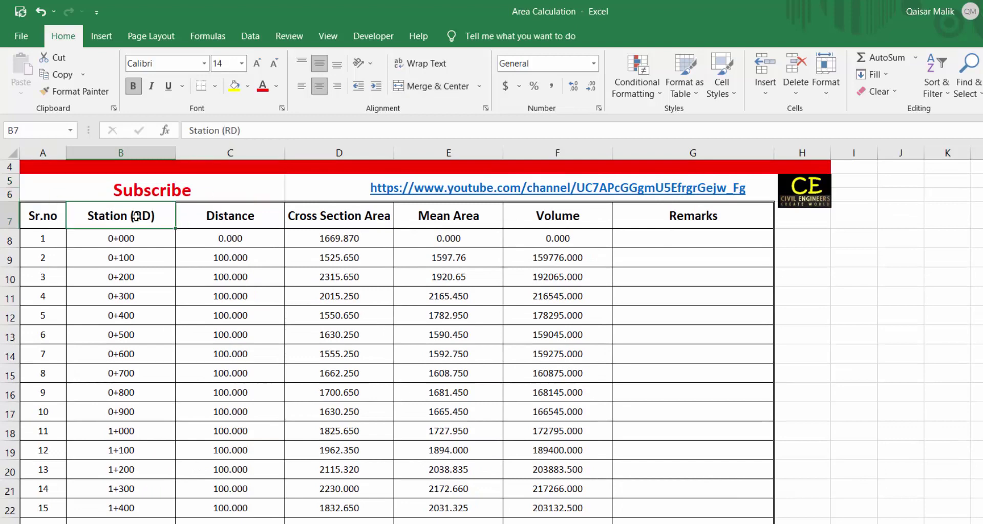
{"action": "left_click", "coordinate": [218, 219]}
{"action": "left_click", "coordinate": [332, 217]}
{"action": "left_click", "coordinate": [439, 215]}
{"action": "left_click", "coordinate": [531, 216]}
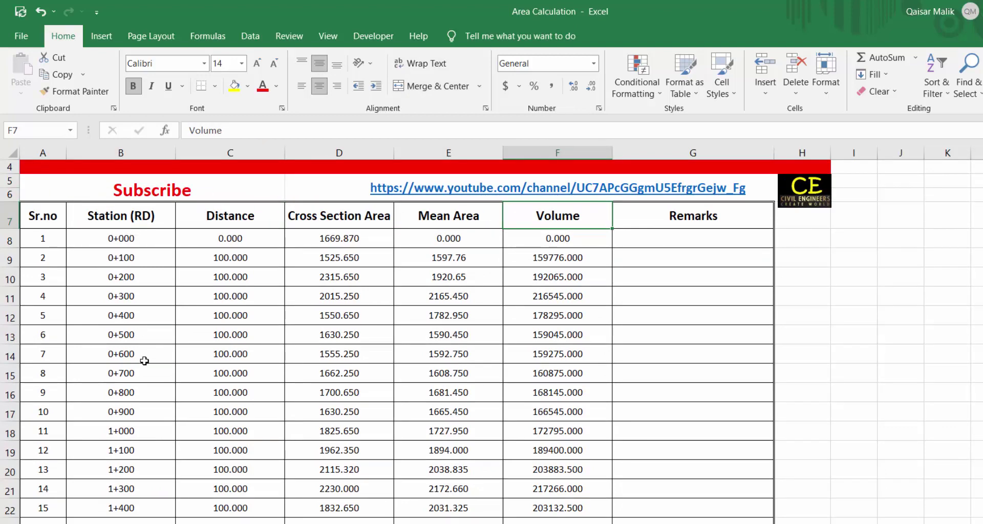
{"action": "scroll", "coordinate": [345, 285], "scroll_direction": "down", "scroll_amount": 1}
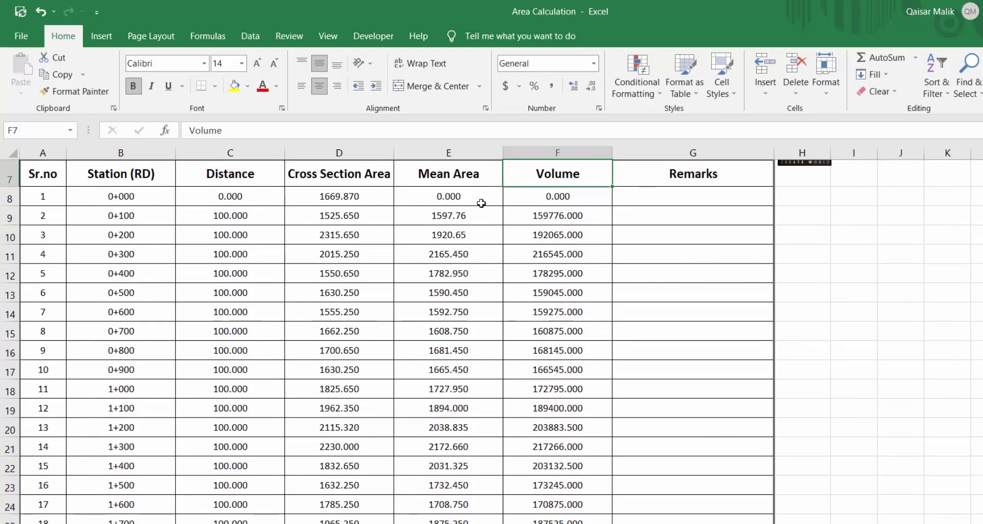
{"action": "left_click", "coordinate": [465, 207]}
{"action": "scroll", "coordinate": [551, 187], "scroll_direction": "down", "scroll_amount": 1}
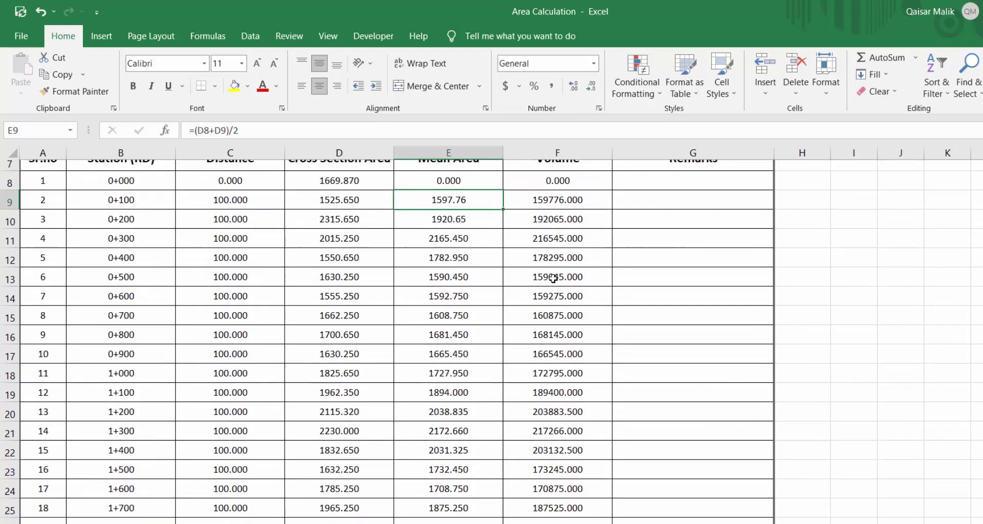
{"action": "scroll", "coordinate": [553, 279], "scroll_direction": "down", "scroll_amount": 3}
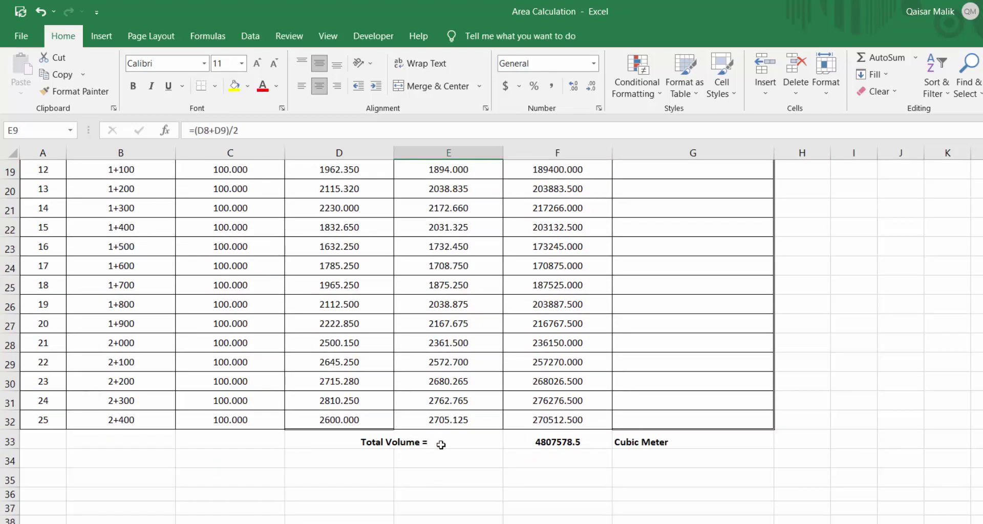
{"action": "left_click", "coordinate": [528, 446]}
{"action": "left_click", "coordinate": [637, 443]}
{"action": "left_click", "coordinate": [432, 454]}
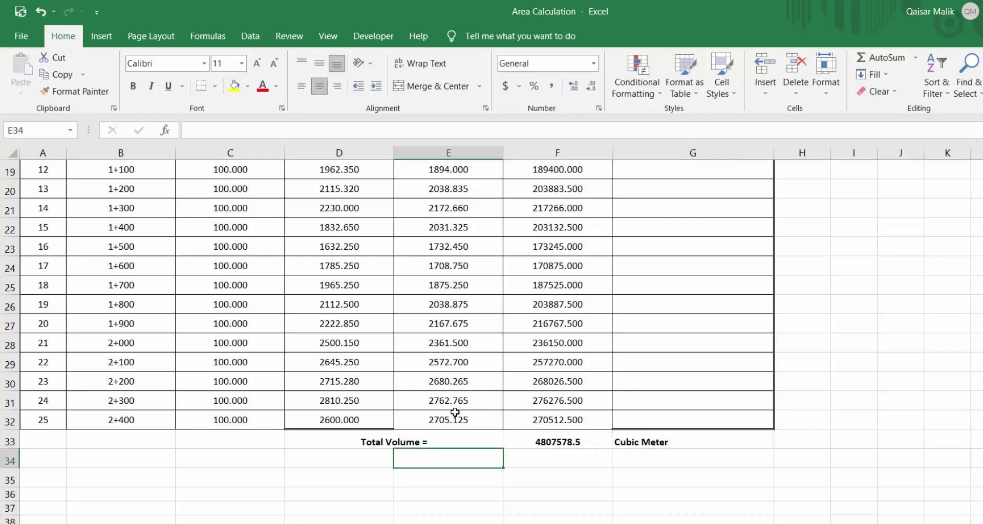
Inspect the mean area and volume formulas in E9 and F9 without changing them.
{"action": "scroll", "coordinate": [455, 412], "scroll_direction": "up", "scroll_amount": 4}
{"action": "scroll", "coordinate": [475, 382], "scroll_direction": "up", "scroll_amount": 1}
{"action": "double_click", "coordinate": [453, 259]}
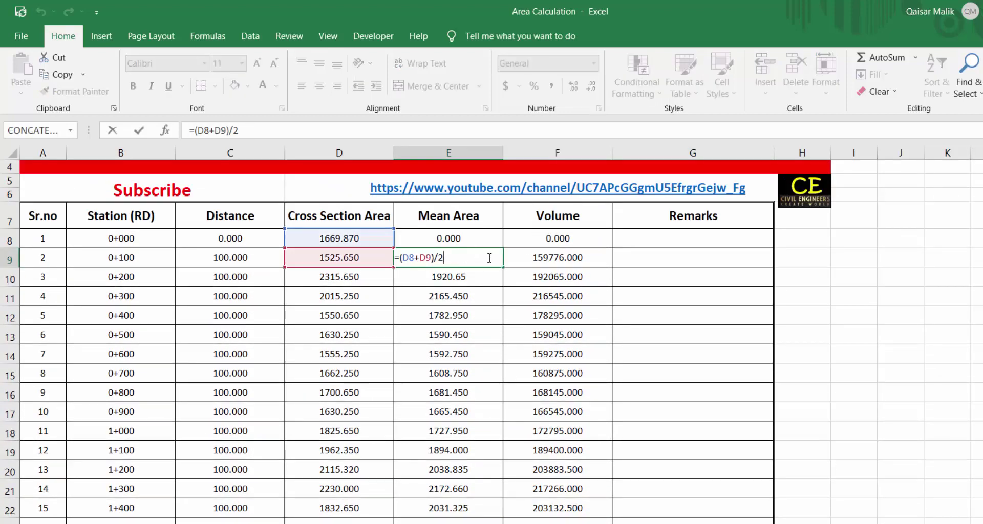
{"action": "double_click", "coordinate": [571, 258]}
{"action": "key", "text": "Escape"}
{"action": "scroll", "coordinate": [364, 301], "scroll_direction": "up", "scroll_amount": 1}
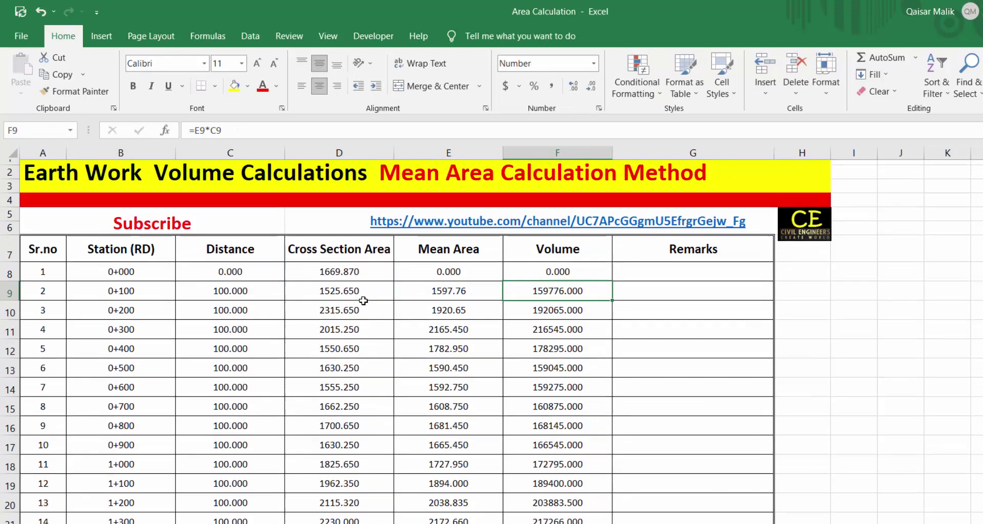
{"action": "scroll", "coordinate": [363, 301], "scroll_direction": "up", "scroll_amount": 1}
{"action": "scroll", "coordinate": [334, 377], "scroll_direction": "down", "scroll_amount": 3}
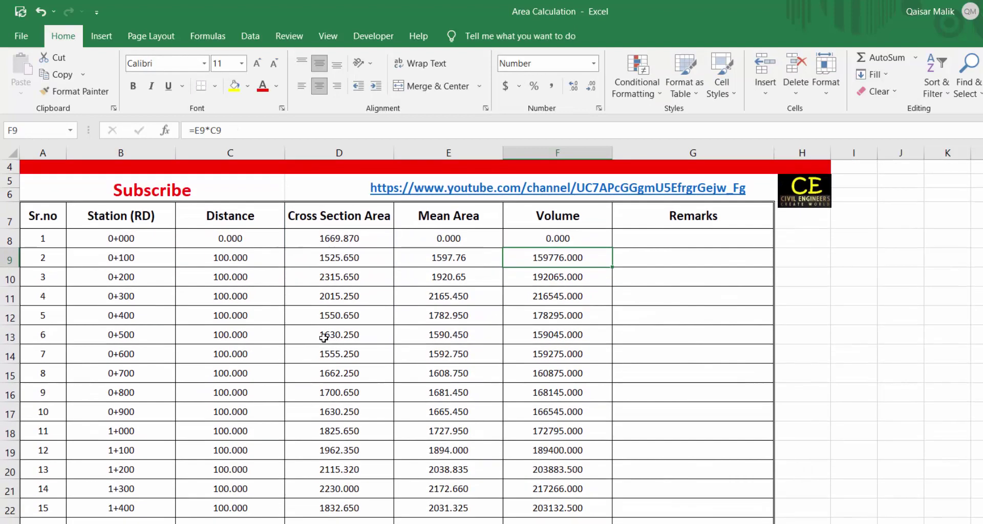
{"action": "scroll", "coordinate": [328, 307], "scroll_direction": "down", "scroll_amount": 2}
{"action": "scroll", "coordinate": [359, 307], "scroll_direction": "up", "scroll_amount": 4}
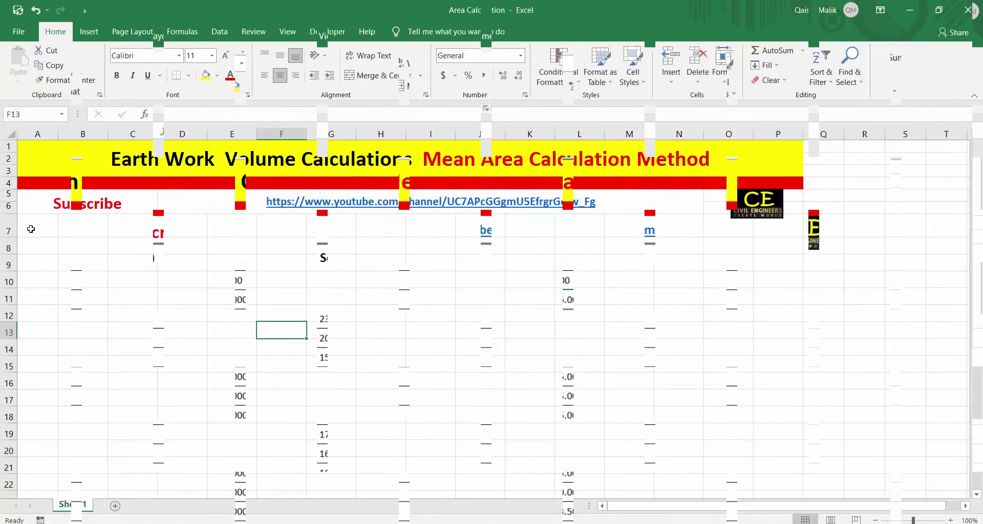
Enter the headers Sr.no, Station (RD) and Distance in A7:C7.
{"action": "type", "text": "Sr.no"}
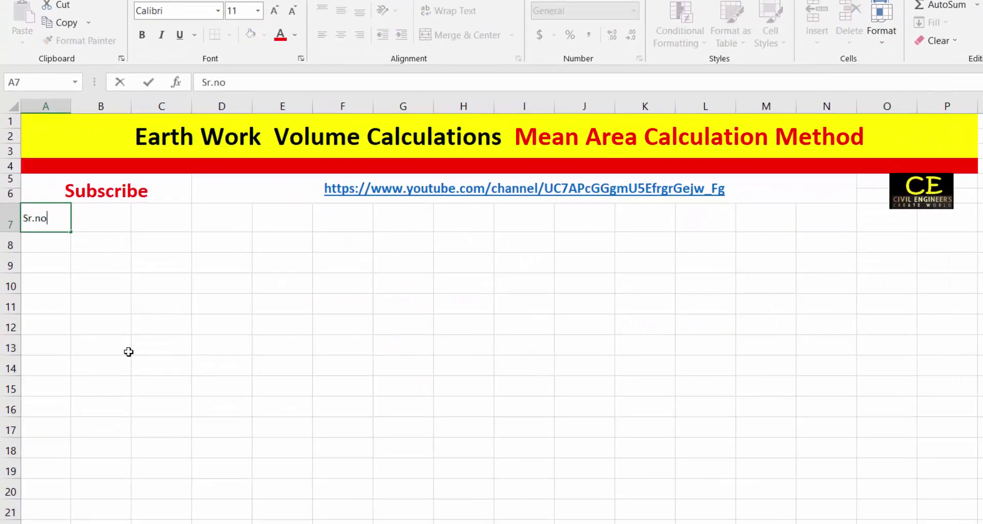
{"action": "key", "text": "Tab"}
{"action": "type", "text": "S"}
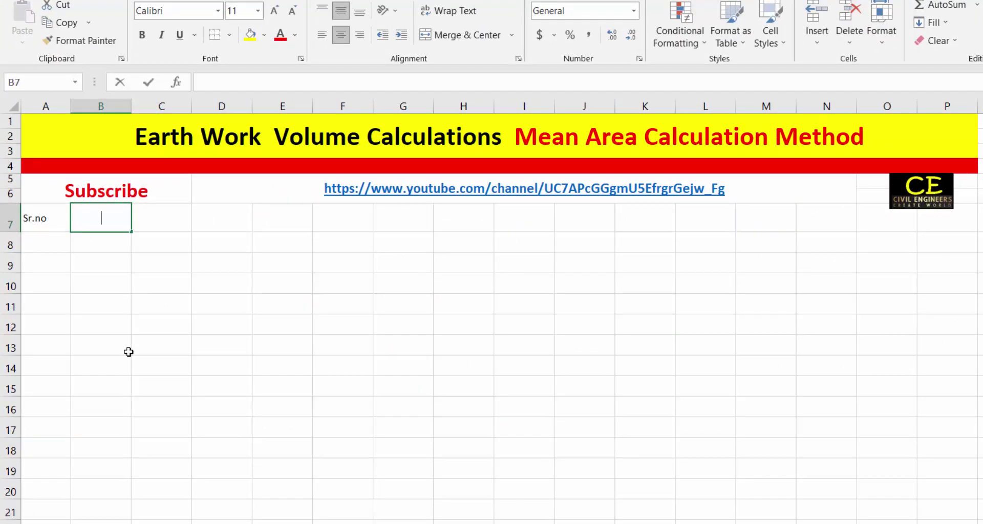
{"action": "type", "text": "tation "}
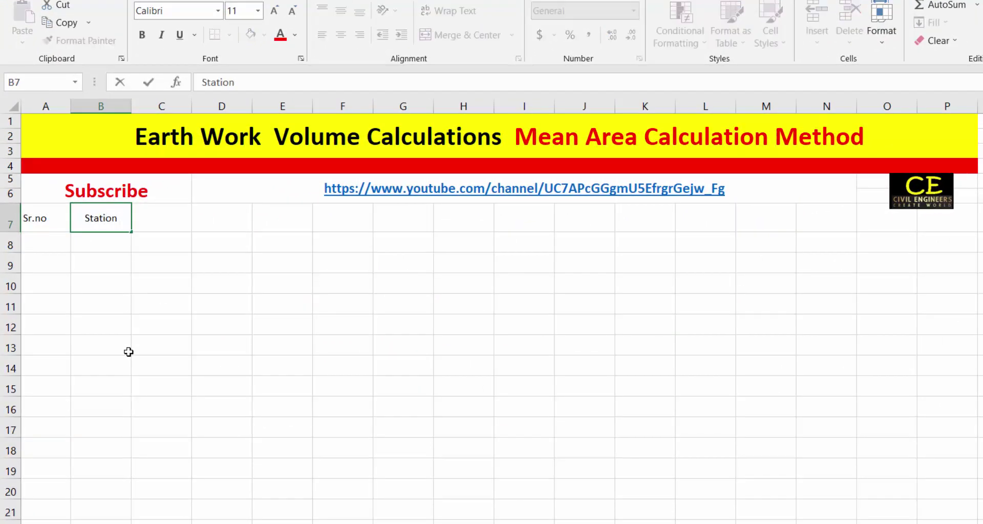
{"action": "type", "text": "(RD)"}
{"action": "left_click_drag", "start_coordinate": [129, 352], "coordinate": [176, 259]}
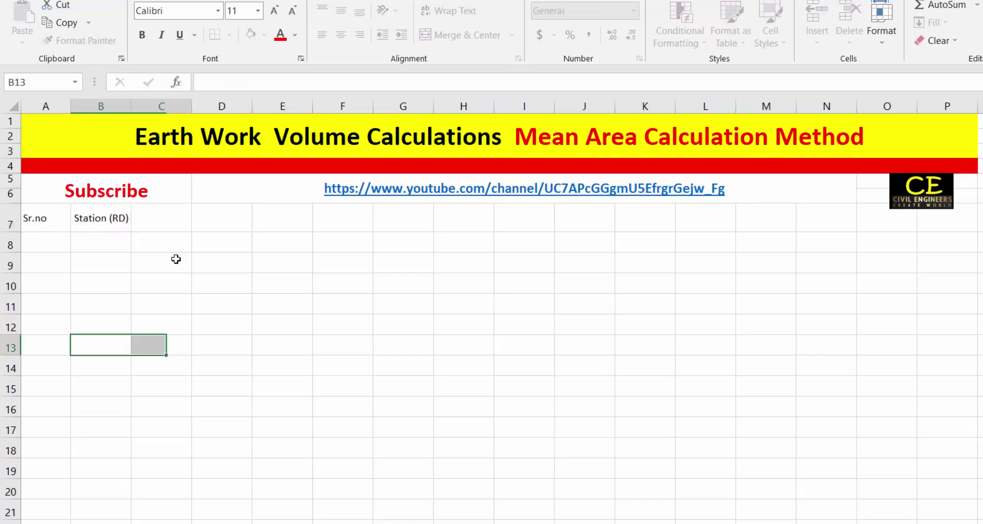
{"action": "left_click", "coordinate": [180, 222]}
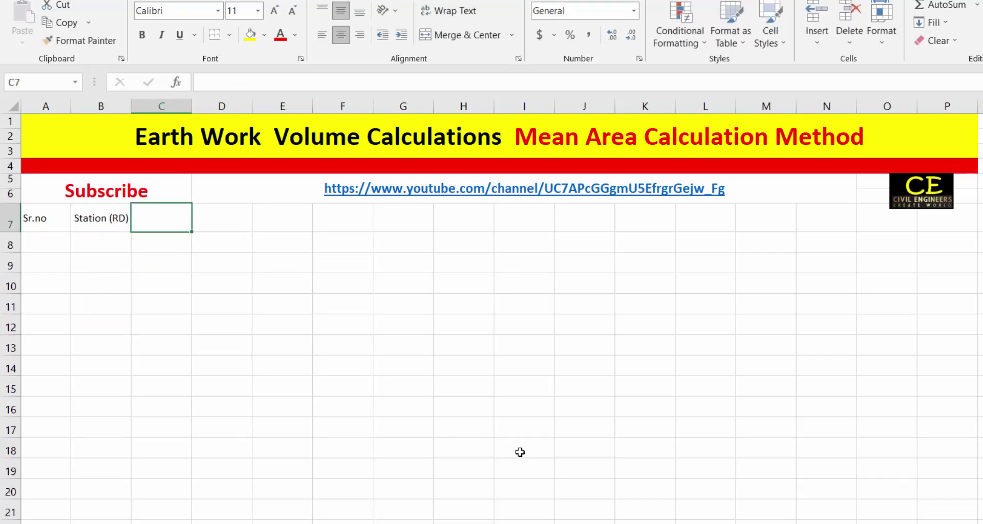
{"action": "type", "text": "Distanc"}
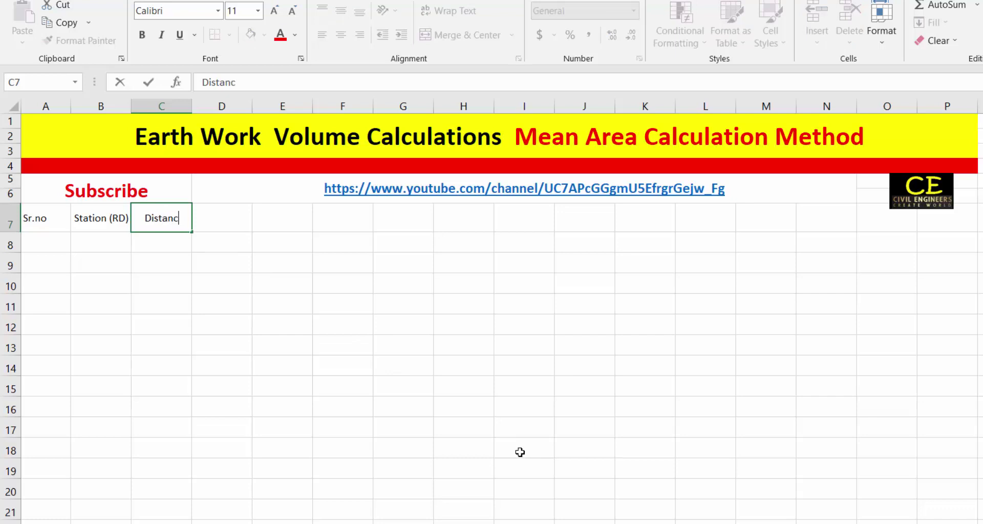
{"action": "type", "text": "e"}
{"action": "key", "text": "Tab"}
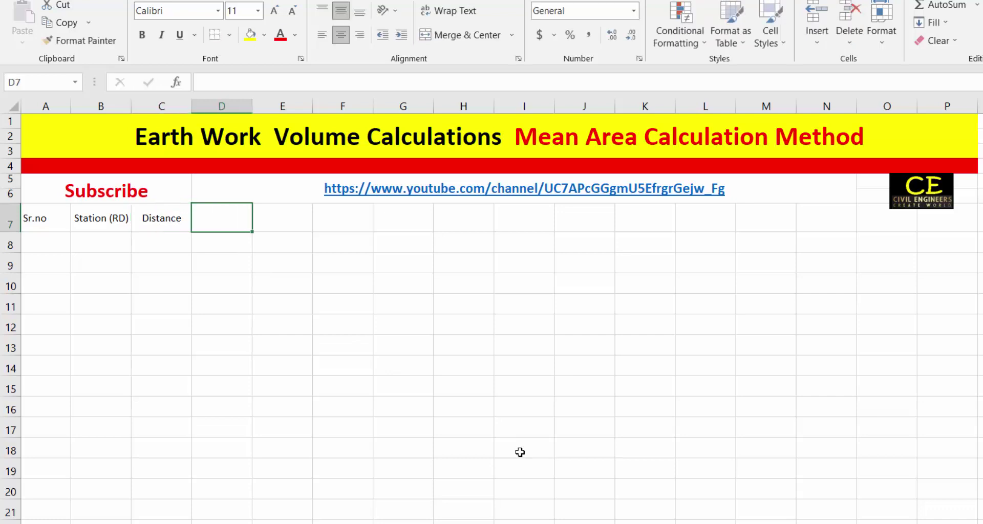
Enter the Cross Section Area header in D7 and wrap it onto two lines.
{"action": "type", "text": "A"}
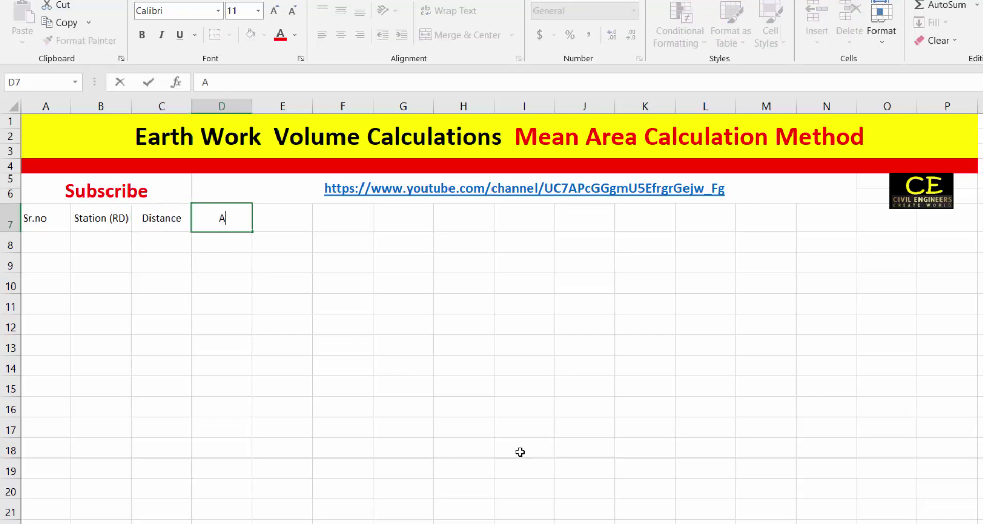
{"action": "type", "text": "oss"}
{"action": "type", "text": "Section "}
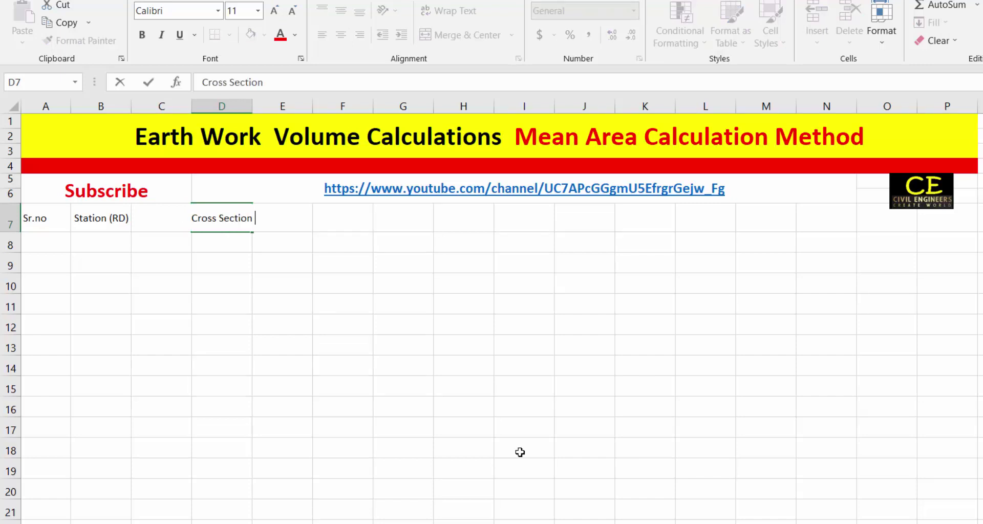
{"action": "type", "text": "Area"}
{"action": "left_click", "coordinate": [247, 369]}
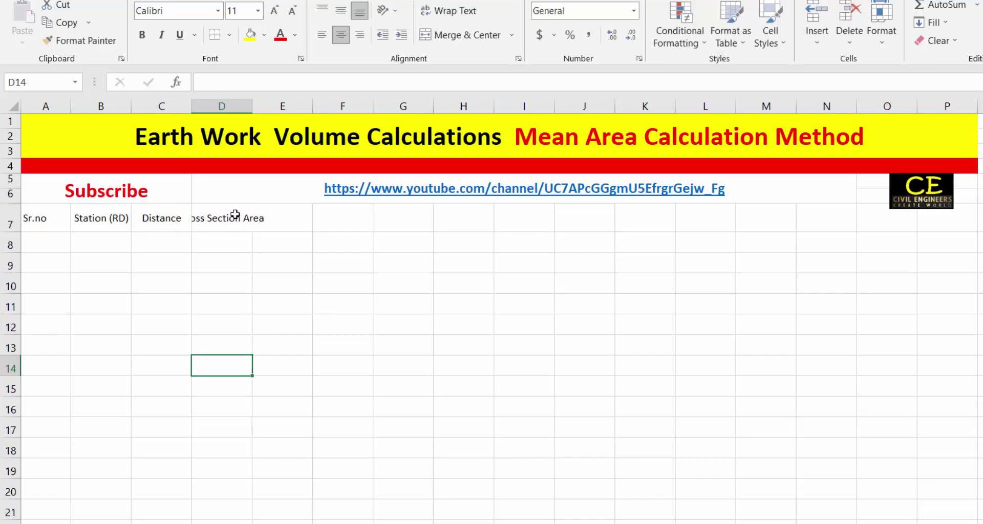
{"action": "left_click", "coordinate": [234, 213]}
{"action": "left_click", "coordinate": [449, 11]}
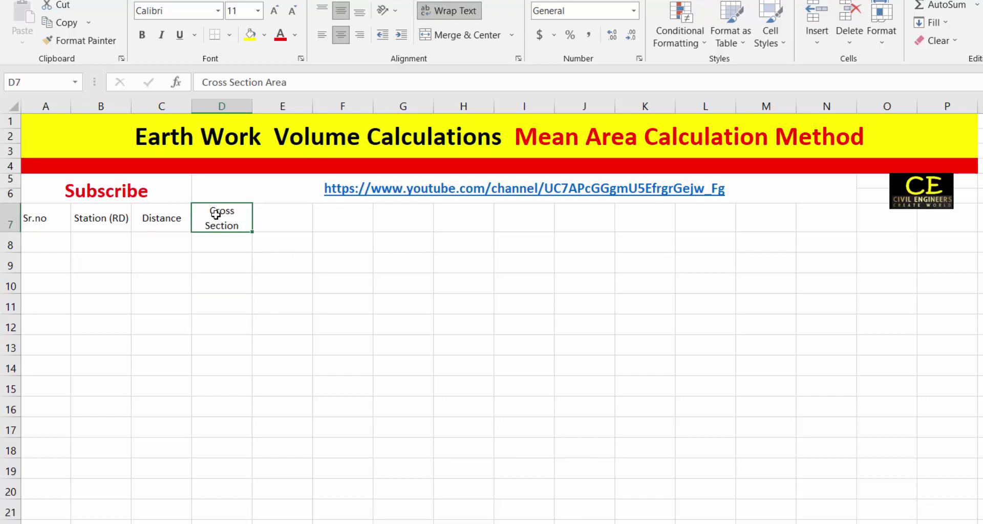
Enter the headers Mean Area, Volume and Remarks in E7:G7.
{"action": "left_click", "coordinate": [292, 228]}
{"action": "type", "text": "Mean "}
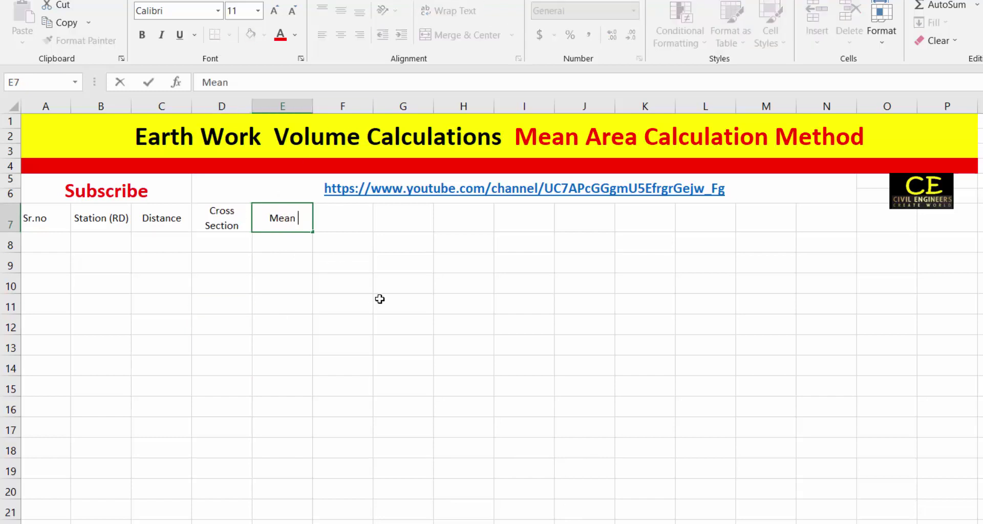
{"action": "type", "text": "Area"}
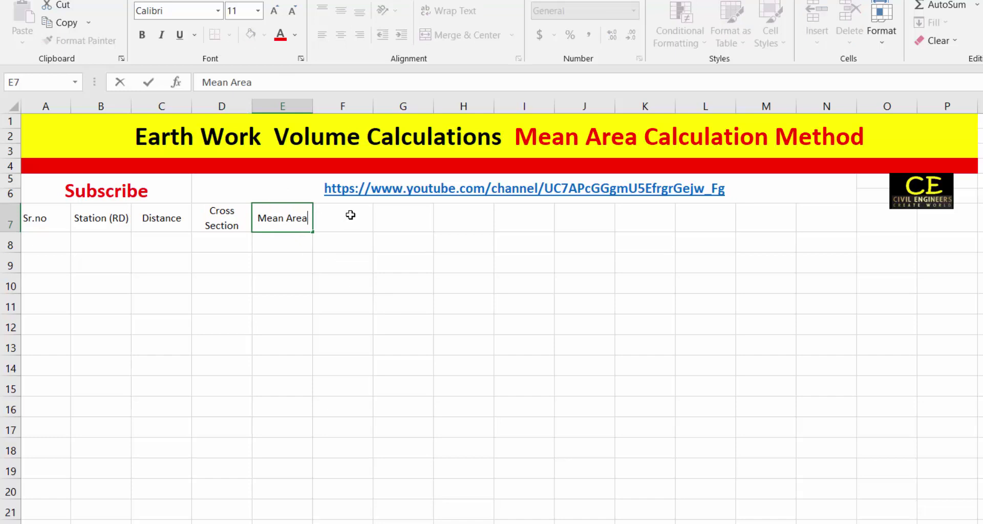
{"action": "left_click", "coordinate": [351, 215]}
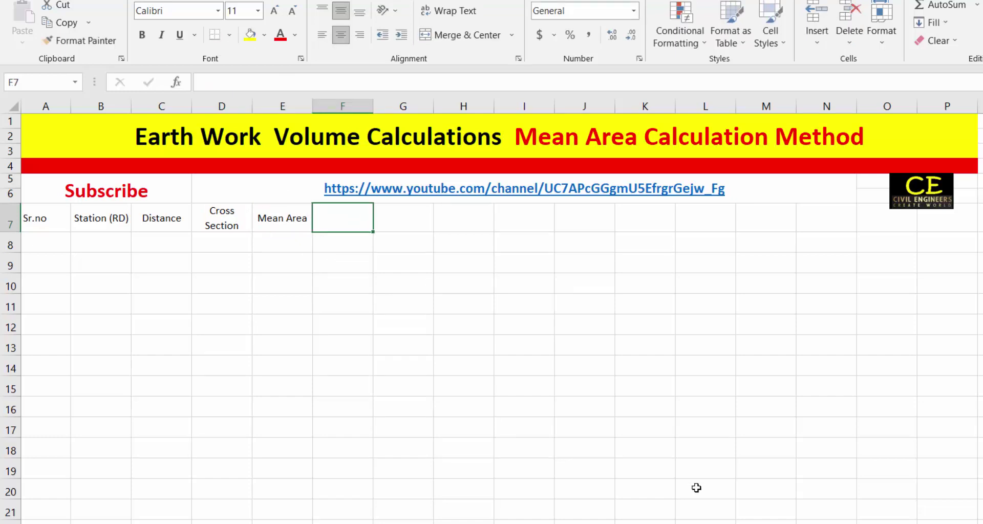
{"action": "type", "text": "Volum"}
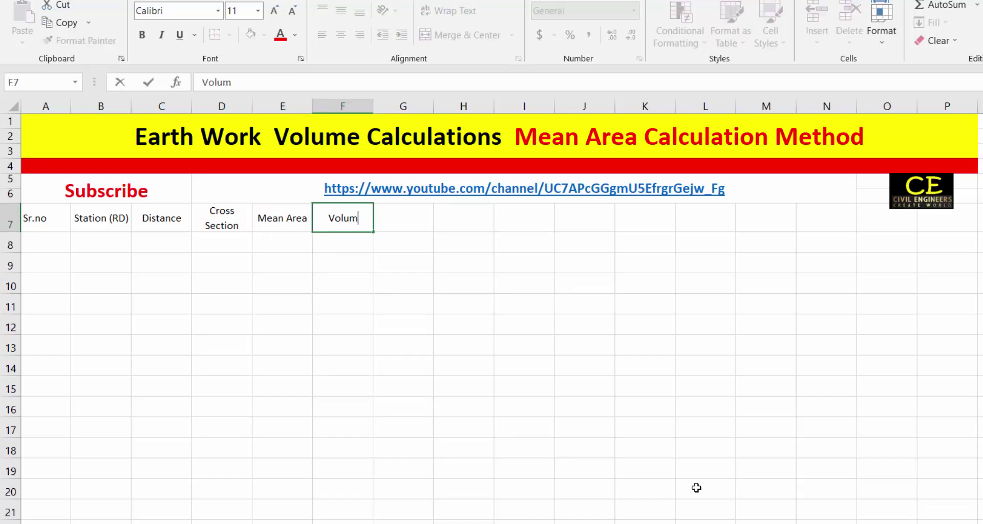
{"action": "type", "text": "e"}
{"action": "key", "text": "Tab"}
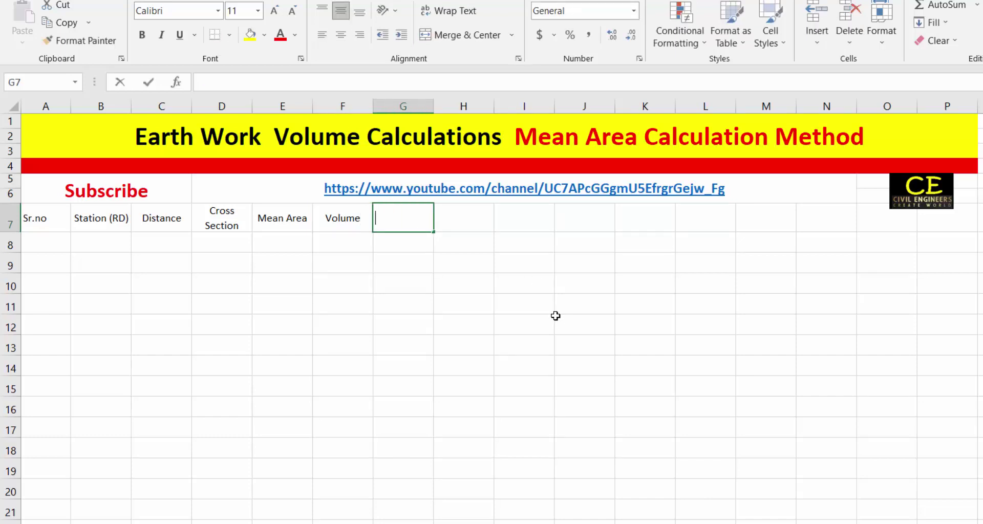
{"action": "type", "text": "Remarks"}
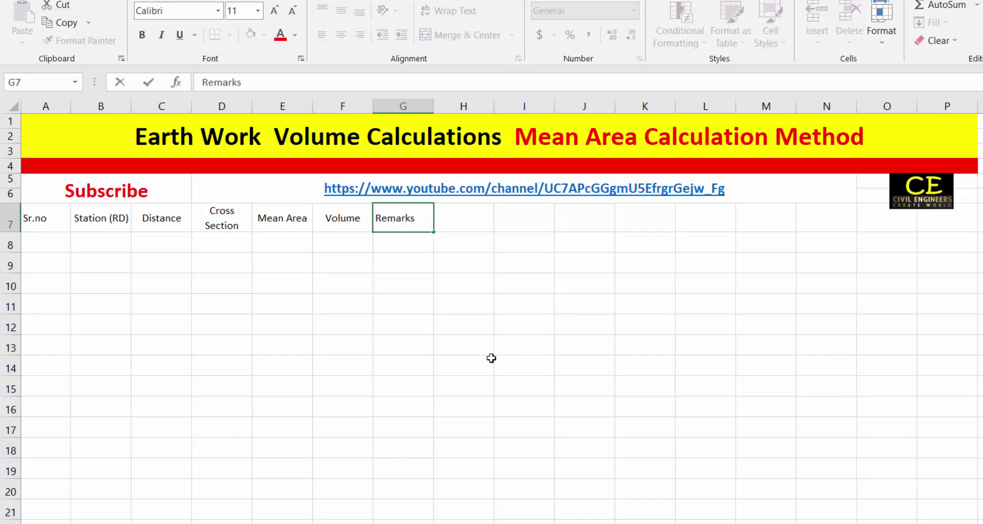
{"action": "left_click", "coordinate": [421, 370]}
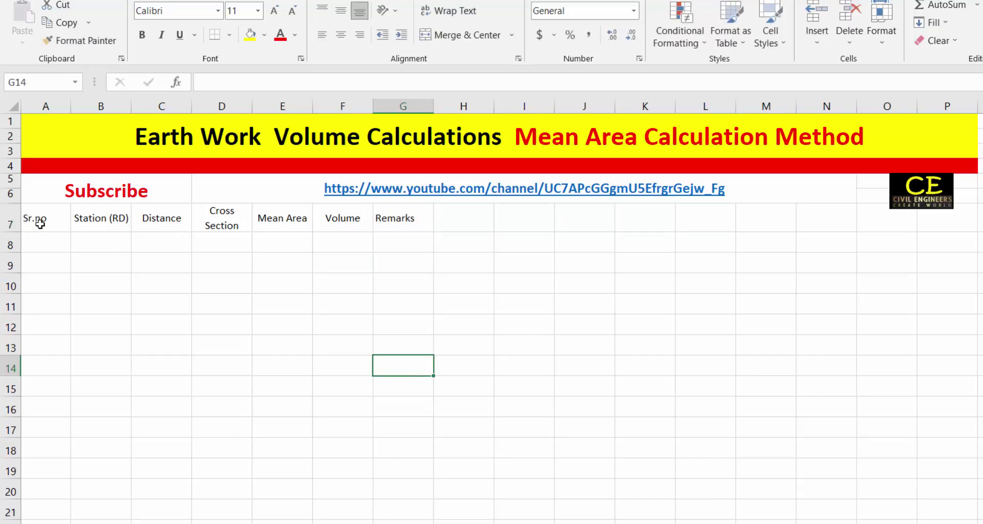
{"action": "left_click", "coordinate": [40, 224]}
Set the width of columns B through G to 17.
{"action": "left_click_drag", "start_coordinate": [101, 106], "coordinate": [409, 106]}
{"action": "right_click", "coordinate": [421, 108]}
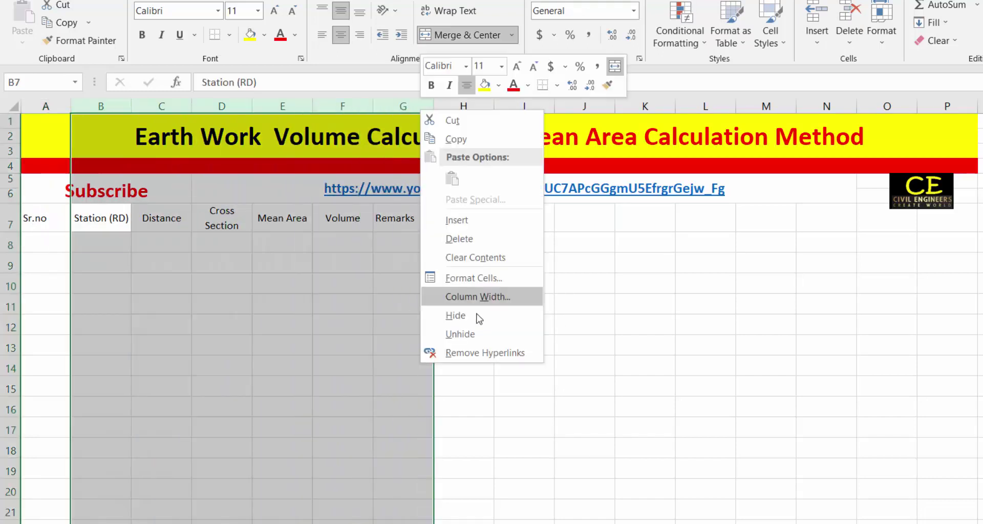
{"action": "left_click", "coordinate": [484, 297]}
{"action": "type", "text": "17"}
{"action": "key", "text": "Return"}
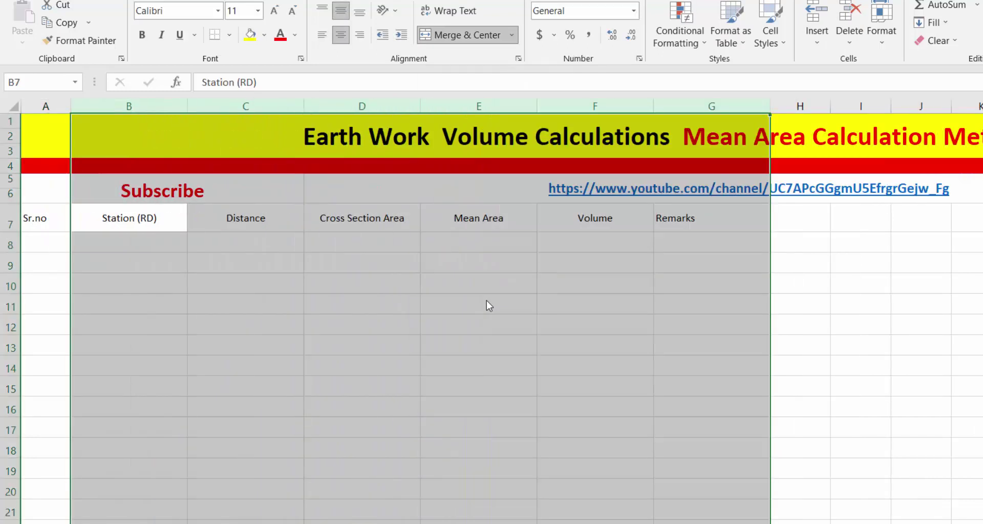
{"action": "left_click", "coordinate": [711, 318]}
{"action": "left_click", "coordinate": [472, 195]}
Make the header row A7:G7 bold, 14 pt and centred.
{"action": "mouse_move", "coordinate": [41, 221]}
{"action": "left_mouse_down"}
{"action": "mouse_move", "coordinate": [402, 244]}
{"action": "mouse_move", "coordinate": [698, 222]}
{"action": "left_mouse_up"}
{"action": "left_click", "coordinate": [143, 34]}
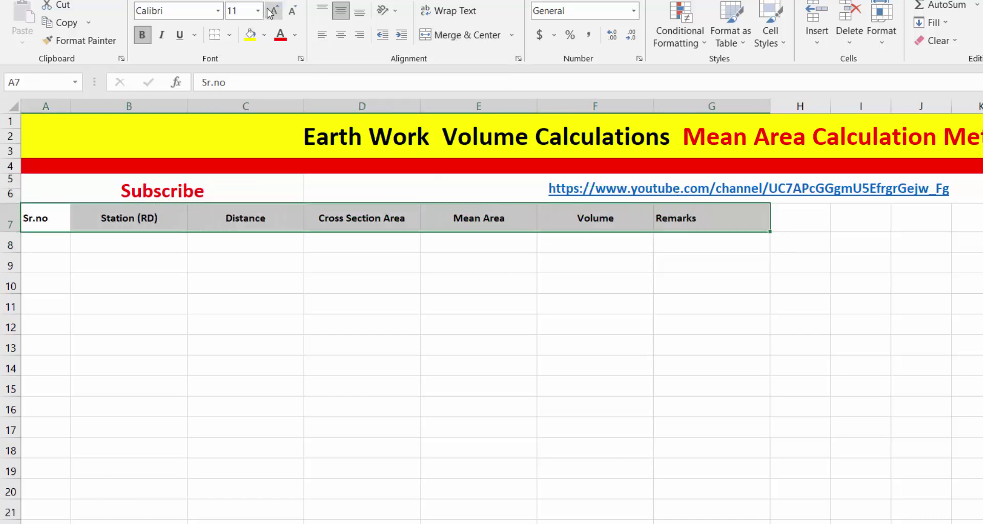
{"action": "left_click", "coordinate": [274, 10]}
{"action": "left_click", "coordinate": [275, 10]}
{"action": "left_click", "coordinate": [337, 41]}
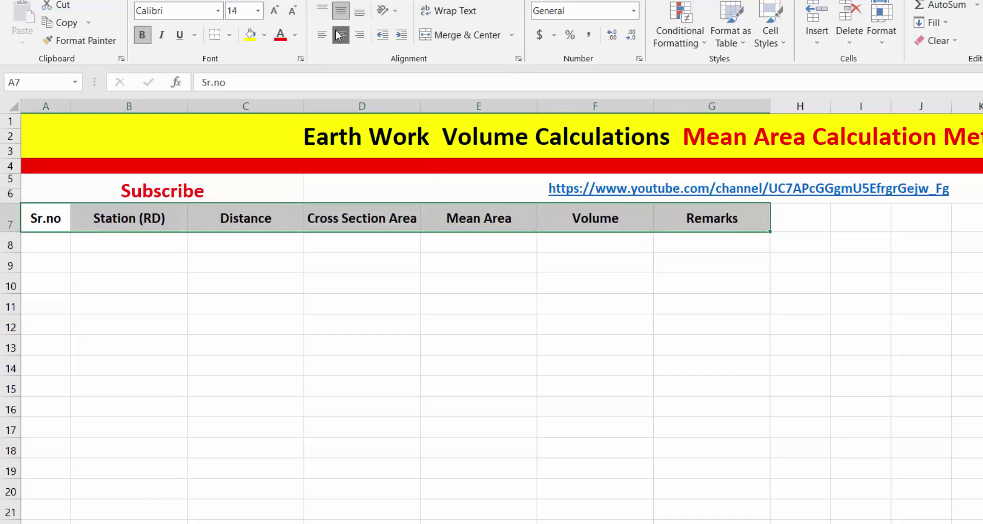
Check each formatted header cell from Sr.no across to Remarks.
{"action": "left_click_drag", "start_coordinate": [231, 265], "coordinate": [325, 282]}
{"action": "left_click", "coordinate": [388, 223]}
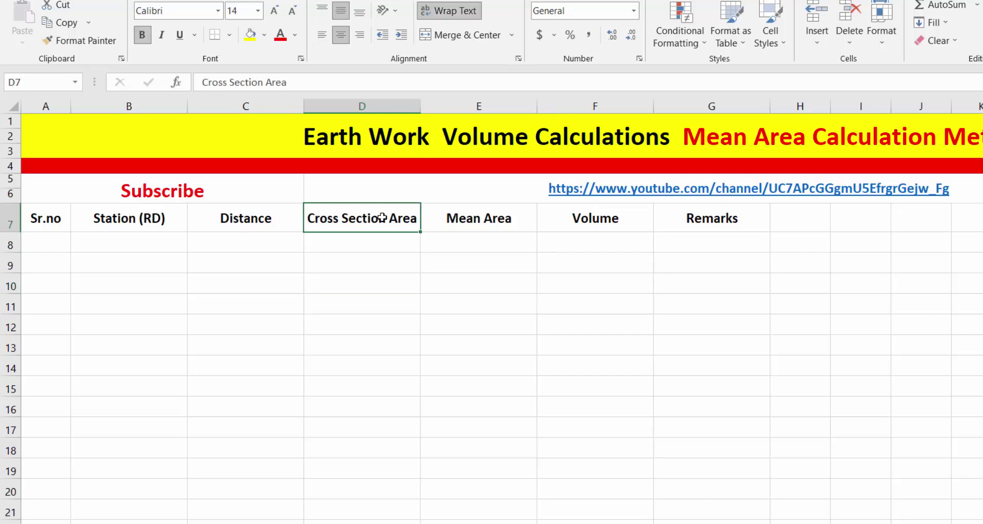
{"action": "left_click", "coordinate": [45, 221]}
{"action": "left_click", "coordinate": [156, 224]}
{"action": "left_click", "coordinate": [246, 221]}
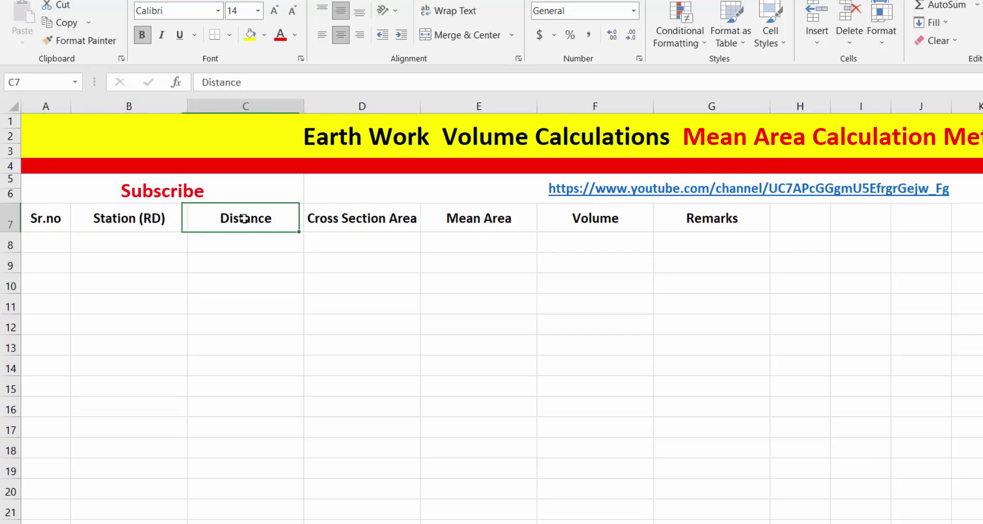
{"action": "left_click", "coordinate": [330, 221]}
{"action": "left_click", "coordinate": [519, 226]}
{"action": "left_click", "coordinate": [594, 225]}
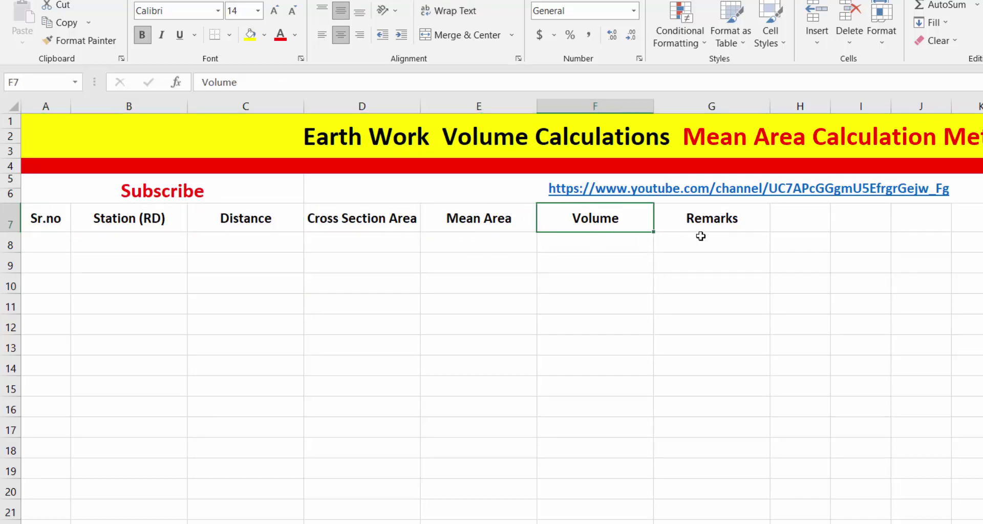
{"action": "left_click", "coordinate": [709, 225]}
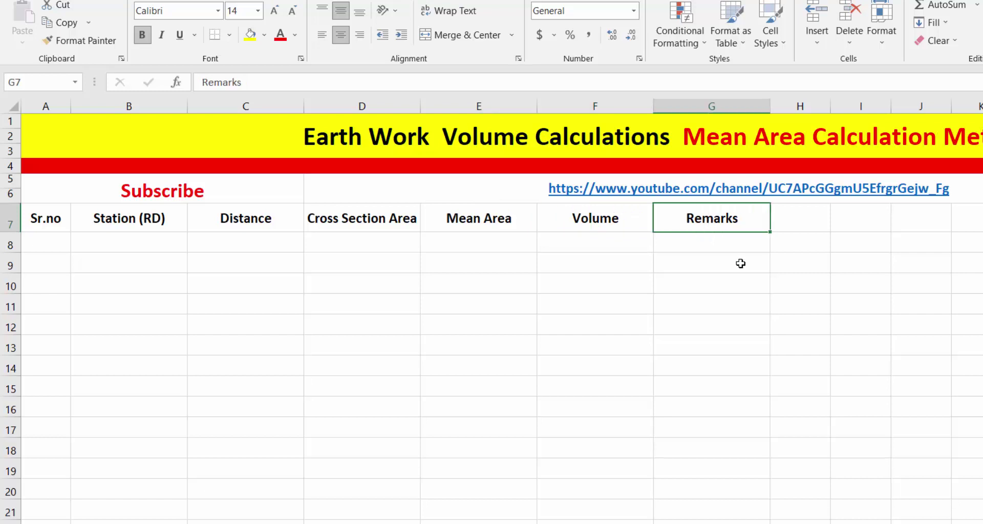
Set the Remarks column G width to 30.
{"action": "right_click", "coordinate": [724, 103]}
{"action": "left_click", "coordinate": [754, 290]}
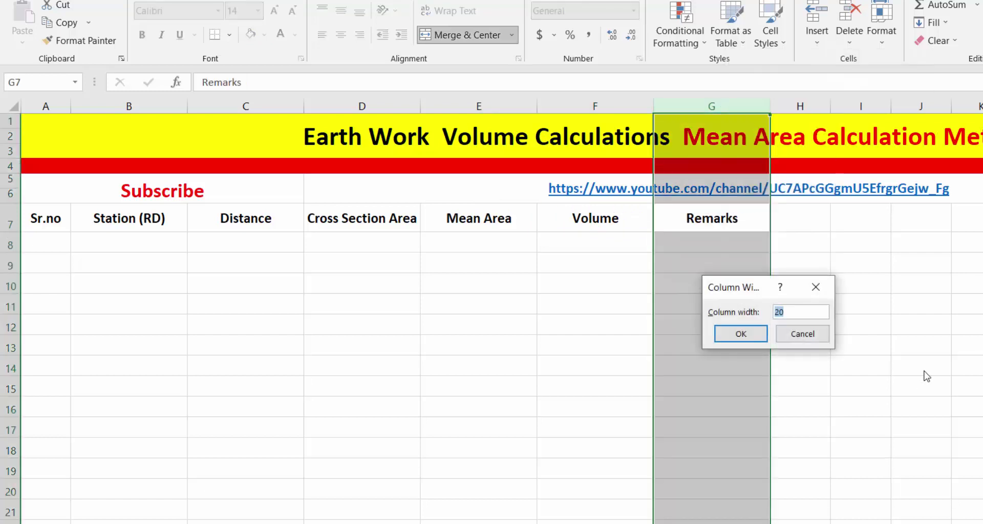
{"action": "type", "text": "30"}
{"action": "key", "text": "Return"}
{"action": "left_click", "coordinate": [909, 348]}
{"action": "left_click", "coordinate": [727, 232]}
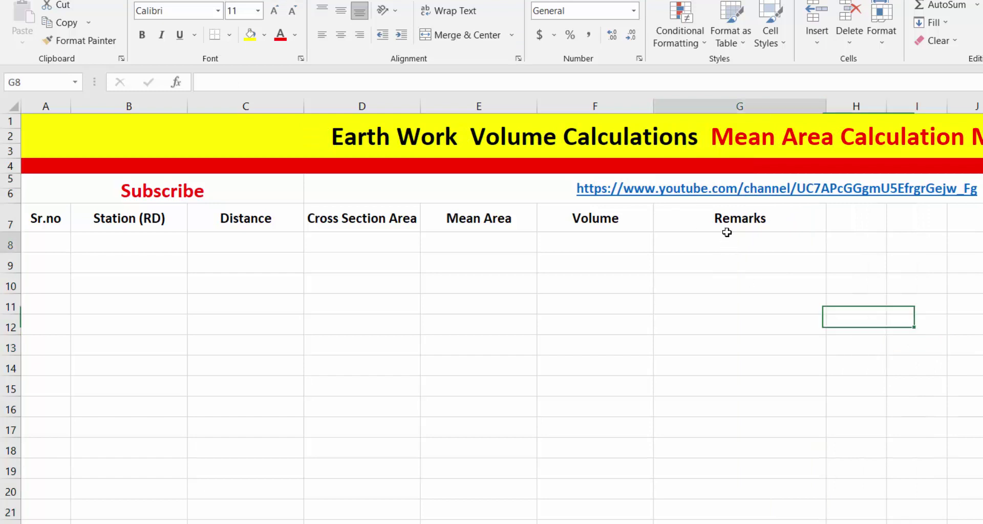
{"action": "left_click", "coordinate": [726, 226]}
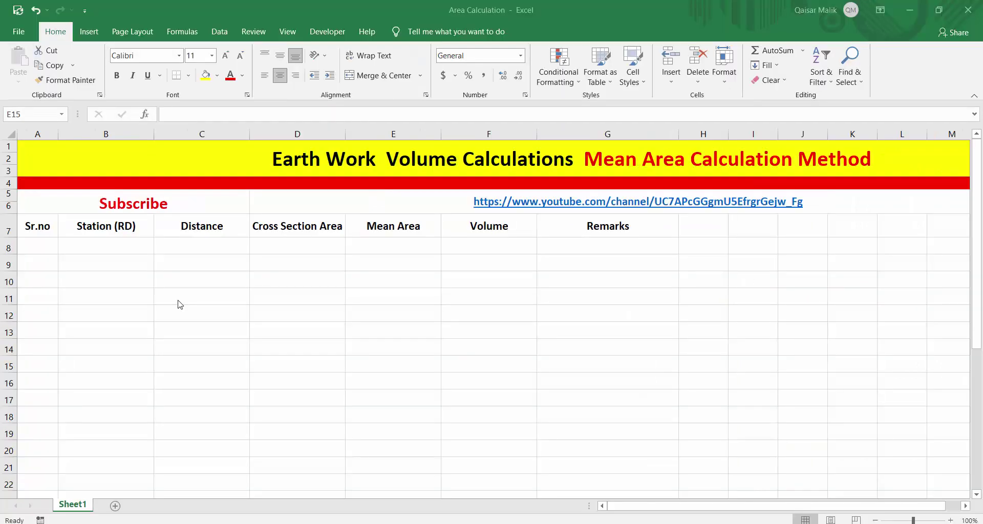
Apply a double-line outline and inside grid borders to A7:G32.
{"action": "left_click", "coordinate": [379, 358]}
{"action": "mouse_move", "coordinate": [37, 227]}
{"action": "left_mouse_down"}
{"action": "mouse_move", "coordinate": [614, 253]}
{"action": "mouse_move", "coordinate": [640, 444]}
{"action": "left_mouse_up"}
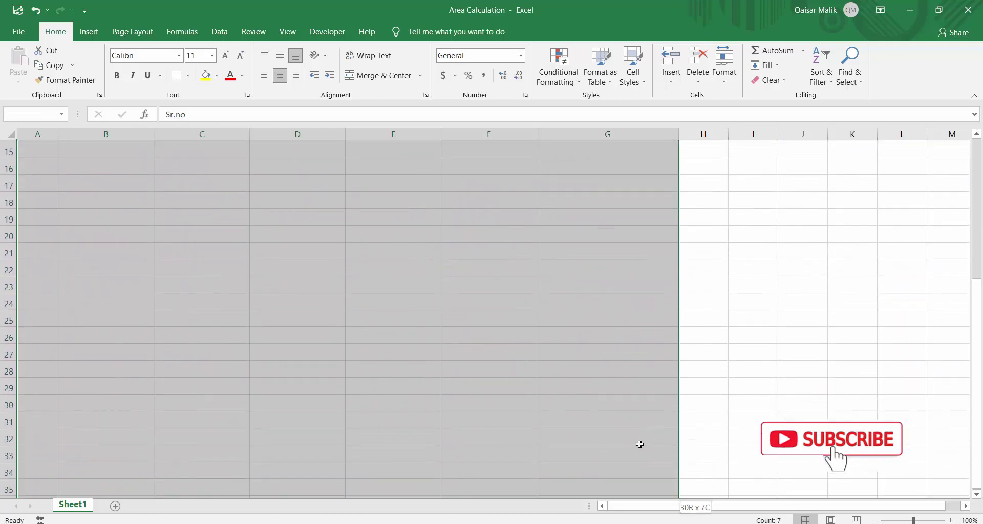
{"action": "right_click", "coordinate": [534, 397]}
{"action": "left_click", "coordinate": [594, 290]}
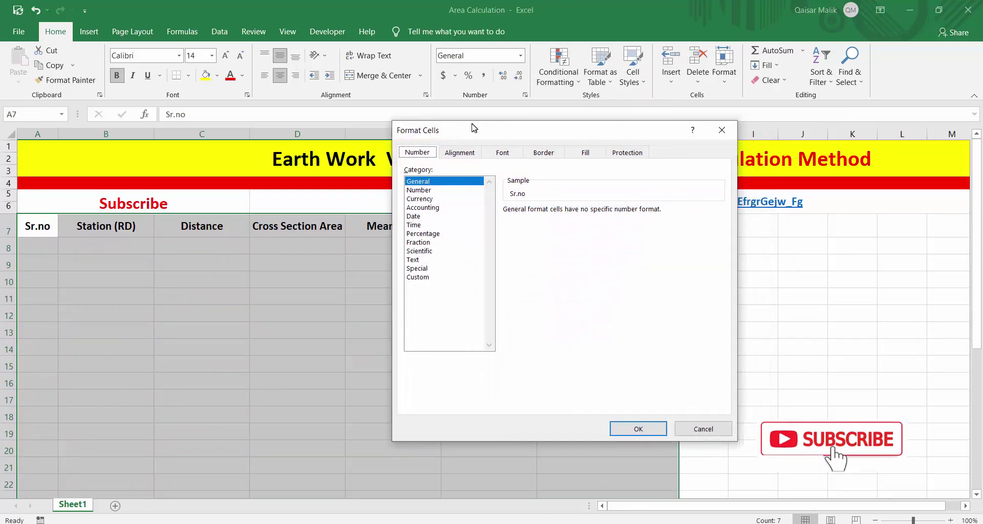
{"action": "left_click_drag", "start_coordinate": [502, 129], "coordinate": [405, 121]}
{"action": "left_click", "coordinate": [477, 145]}
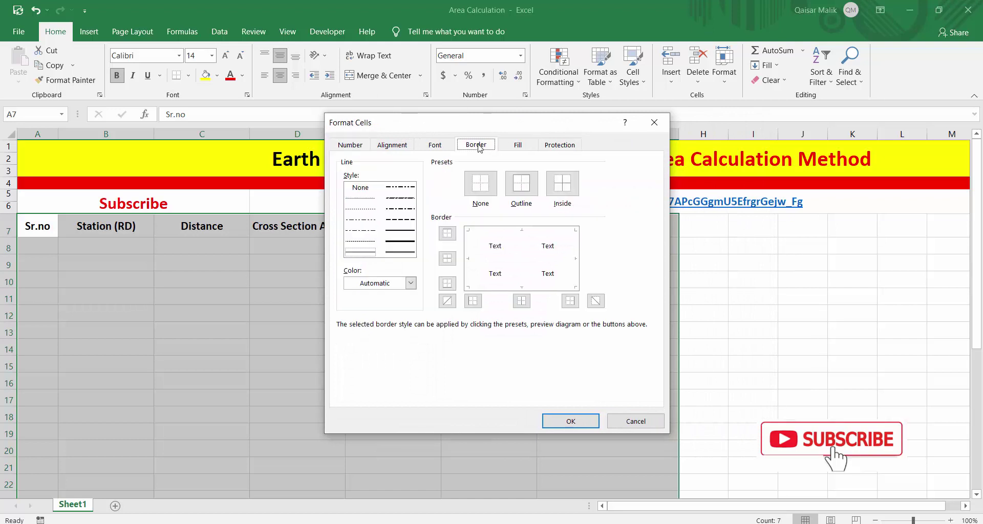
{"action": "left_click", "coordinate": [400, 253]}
{"action": "left_click", "coordinate": [522, 183]}
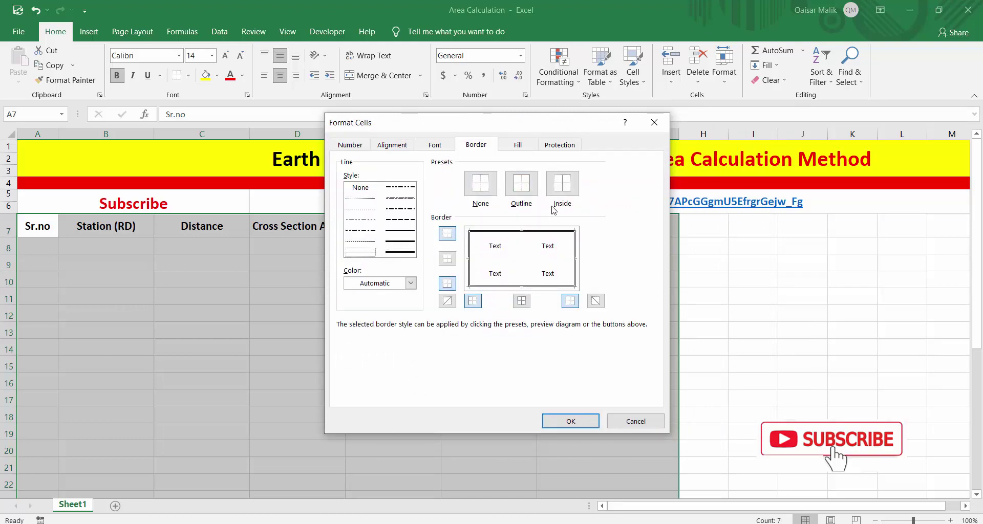
{"action": "left_click", "coordinate": [563, 184]}
{"action": "left_click", "coordinate": [571, 421]}
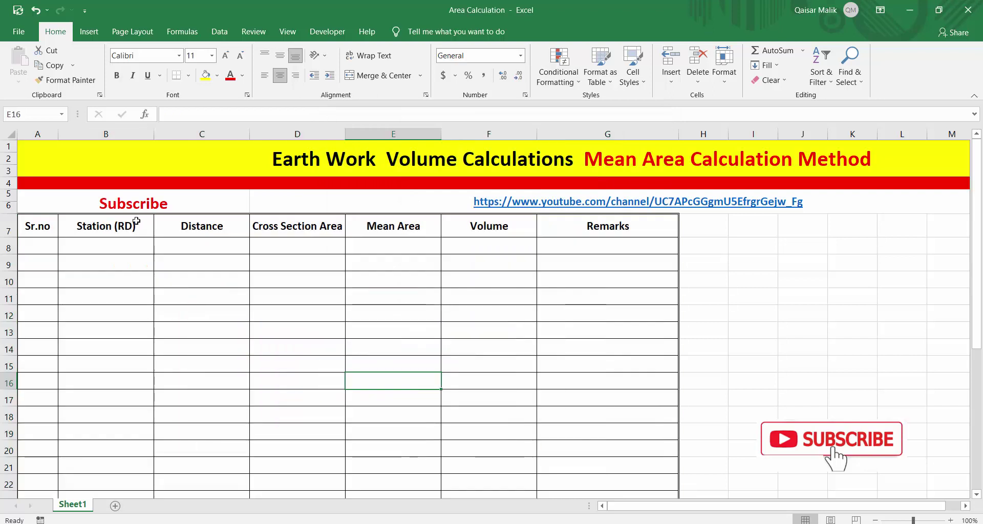
{"action": "scroll", "coordinate": [153, 237], "scroll_direction": "down", "scroll_amount": 2}
{"action": "scroll", "coordinate": [222, 260], "scroll_direction": "down", "scroll_amount": 3}
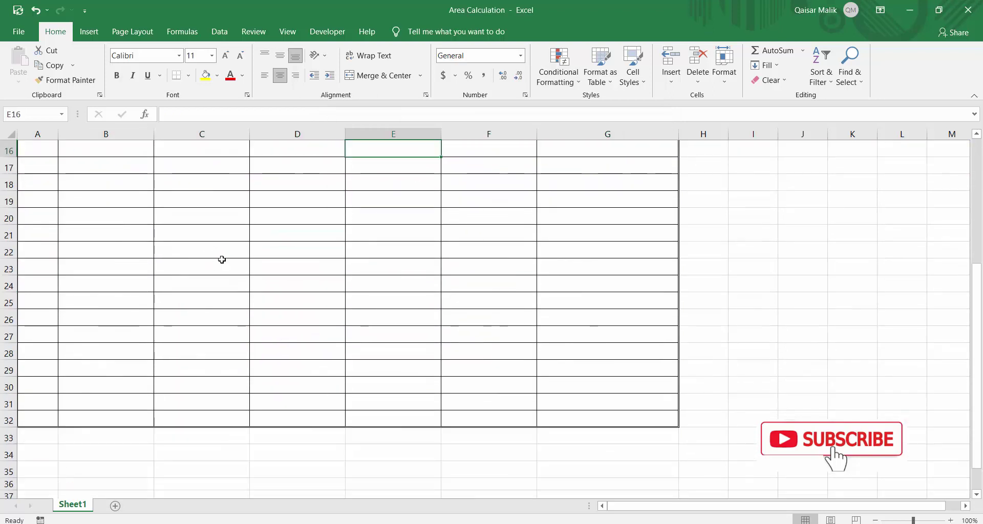
{"action": "scroll", "coordinate": [226, 294], "scroll_direction": "up", "scroll_amount": 3}
{"action": "scroll", "coordinate": [232, 317], "scroll_direction": "up", "scroll_amount": 2}
Enter 1, 2, 3 under Sr.no and fill the series down to 25 at row 32.
{"action": "left_click", "coordinate": [46, 244]}
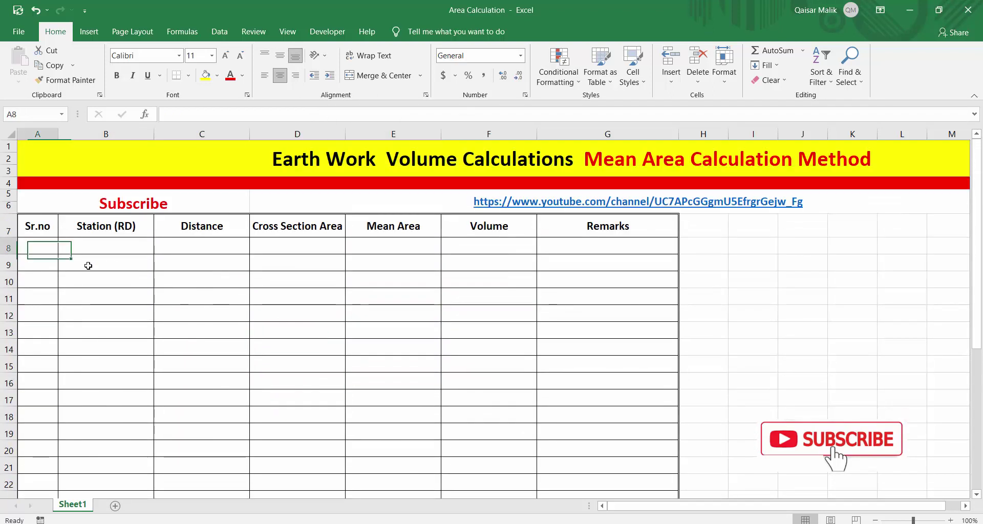
{"action": "type", "text": "1"}
{"action": "key", "text": "Return"}
{"action": "type", "text": "2"}
{"action": "key", "text": "Return"}
{"action": "type", "text": "3"}
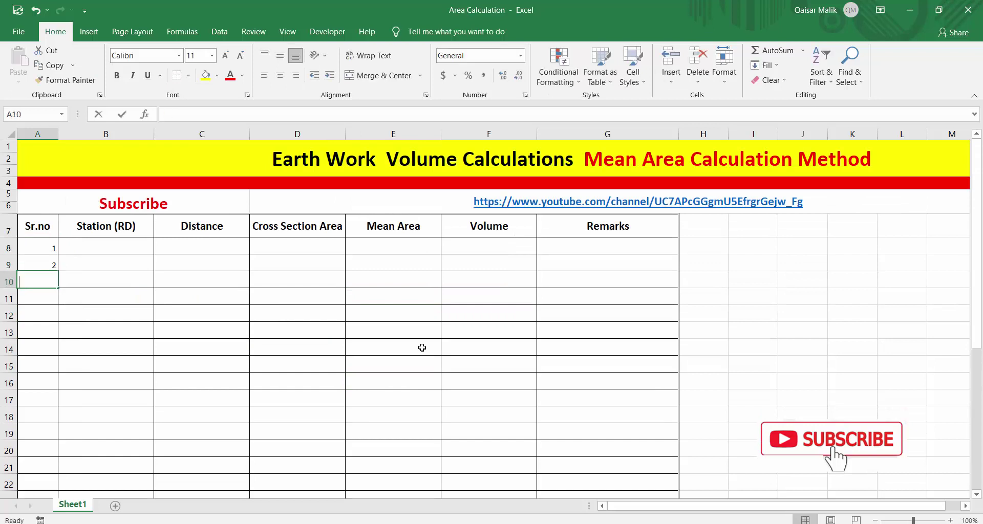
{"action": "key", "text": "Return"}
{"action": "mouse_move", "coordinate": [52, 265]}
{"action": "left_mouse_down"}
{"action": "mouse_move", "coordinate": [32, 502]}
{"action": "mouse_move", "coordinate": [36, 473]}
{"action": "left_mouse_up"}
{"action": "scroll", "coordinate": [36, 265], "scroll_direction": "up", "scroll_amount": 4}
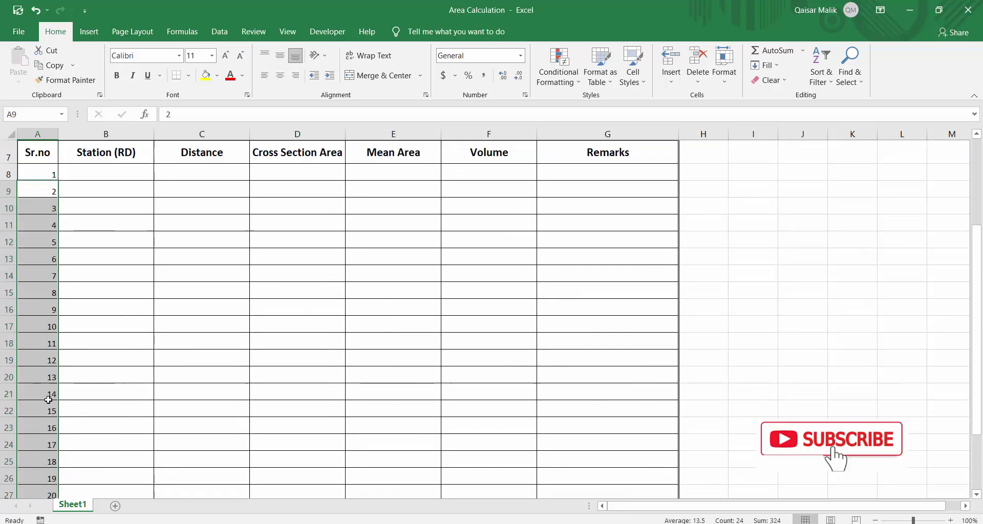
Enter stations 0, 50 and 100 in B8:B10 and drag them down column B.
{"action": "left_click", "coordinate": [94, 242]}
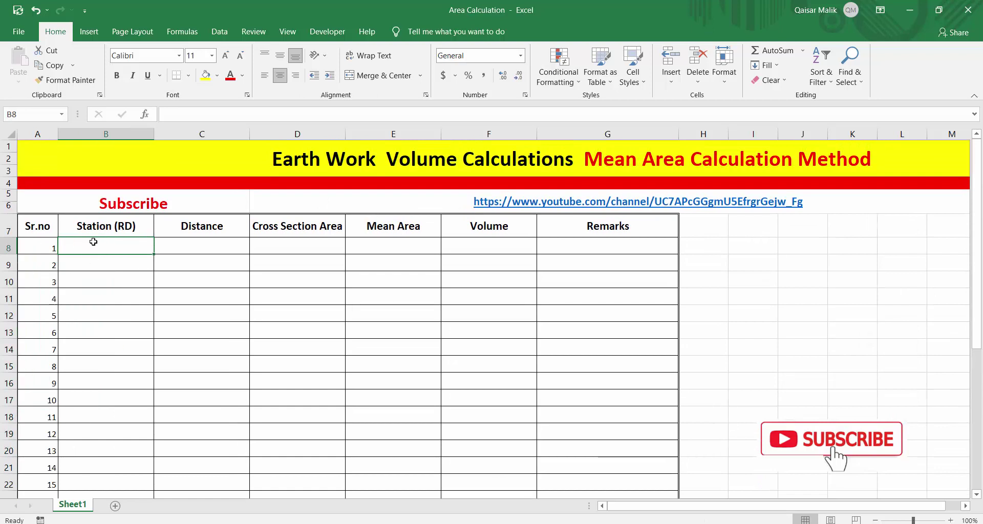
{"action": "type", "text": "0"}
{"action": "key", "text": "Return"}
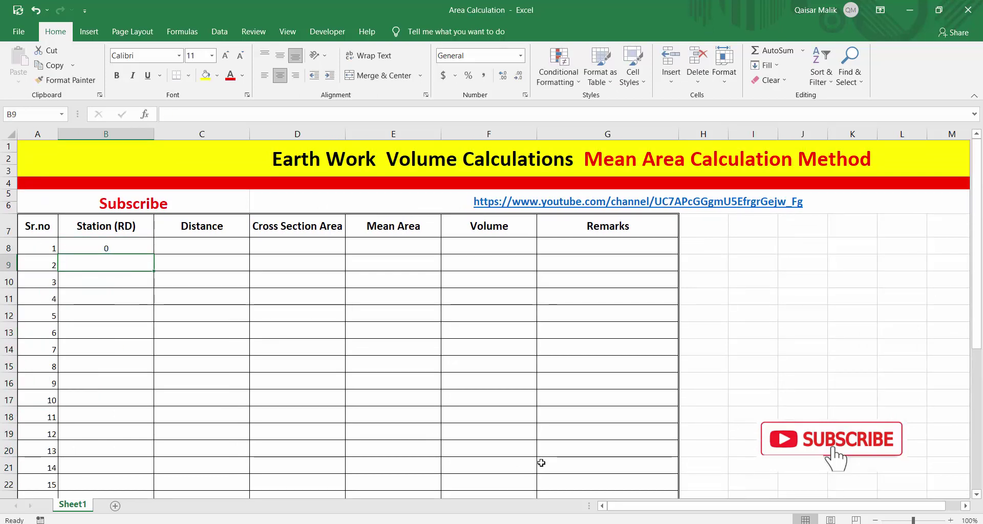
{"action": "type", "text": "50"}
{"action": "key", "text": "Return"}
{"action": "type", "text": "100"}
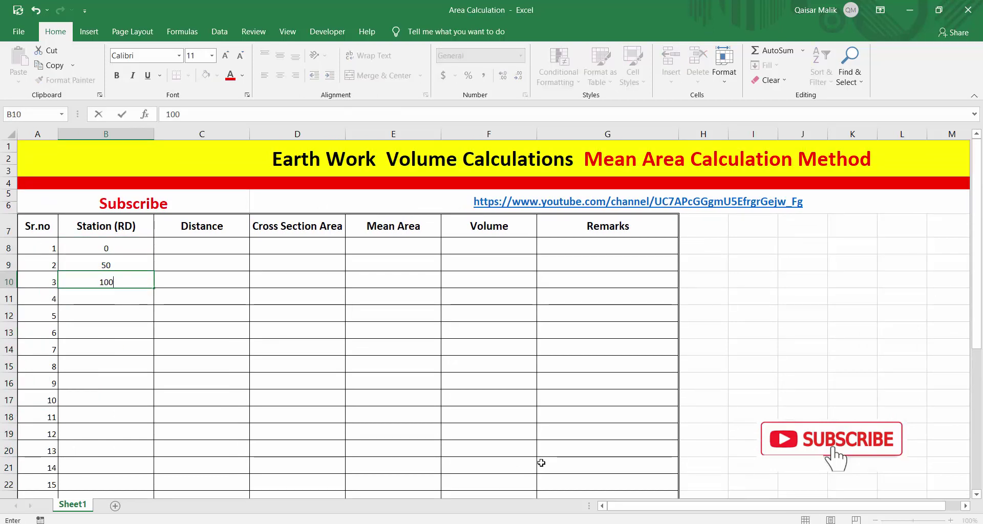
{"action": "key", "text": "Return"}
{"action": "scroll", "coordinate": [256, 381], "scroll_direction": "down", "scroll_amount": 1}
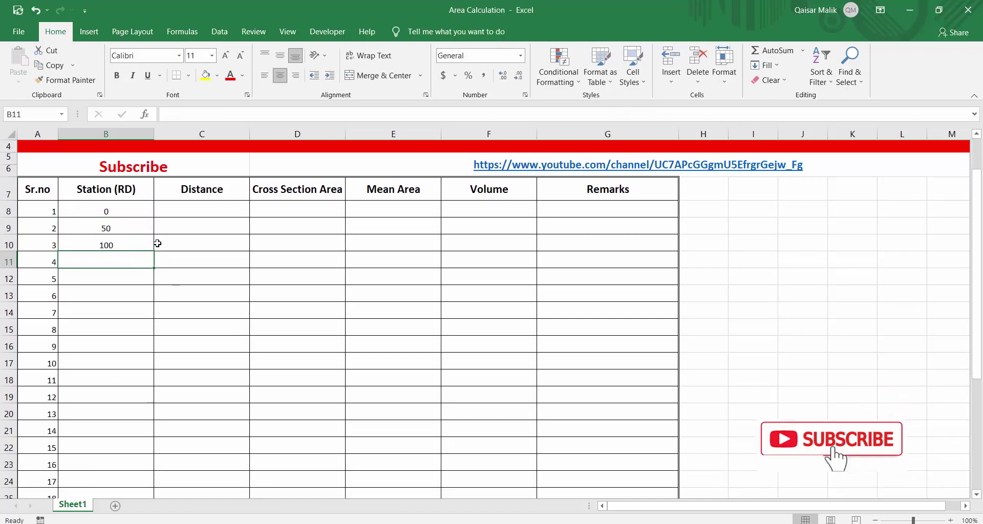
{"action": "mouse_move", "coordinate": [110, 228]}
{"action": "left_mouse_down"}
{"action": "mouse_move", "coordinate": [119, 246]}
{"action": "mouse_move", "coordinate": [122, 482]}
{"action": "left_mouse_up"}
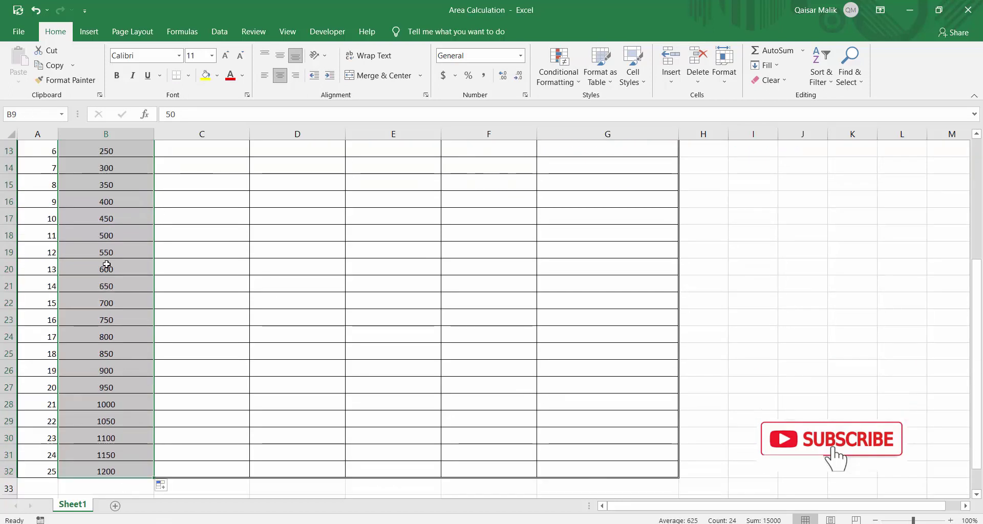
{"action": "scroll", "coordinate": [106, 265], "scroll_direction": "up", "scroll_amount": 2}
{"action": "scroll", "coordinate": [107, 228], "scroll_direction": "up", "scroll_amount": 1}
Correct B9:B12 to 25, 50, 75, 100 and fill the stations down in steps of 25.
{"action": "left_click", "coordinate": [111, 228]}
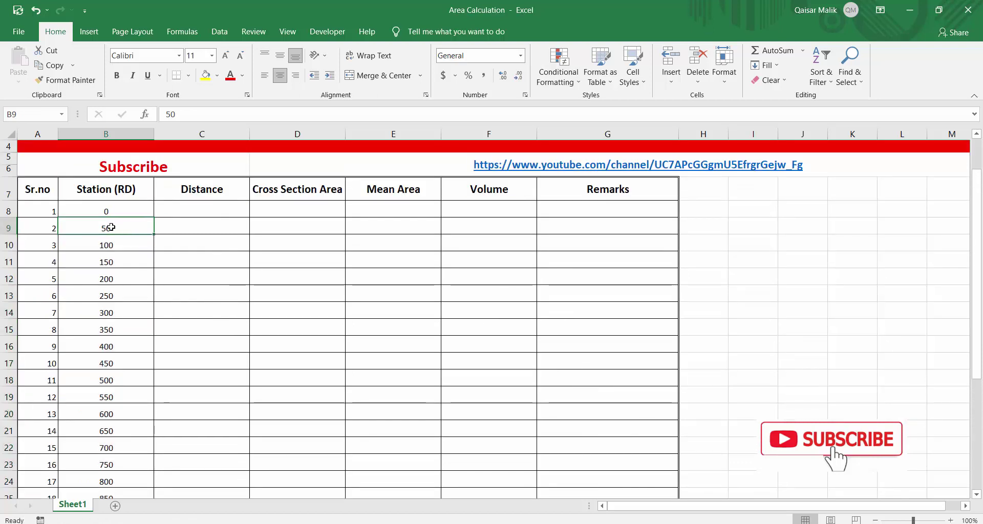
{"action": "type", "text": "25"}
{"action": "key", "text": "Return"}
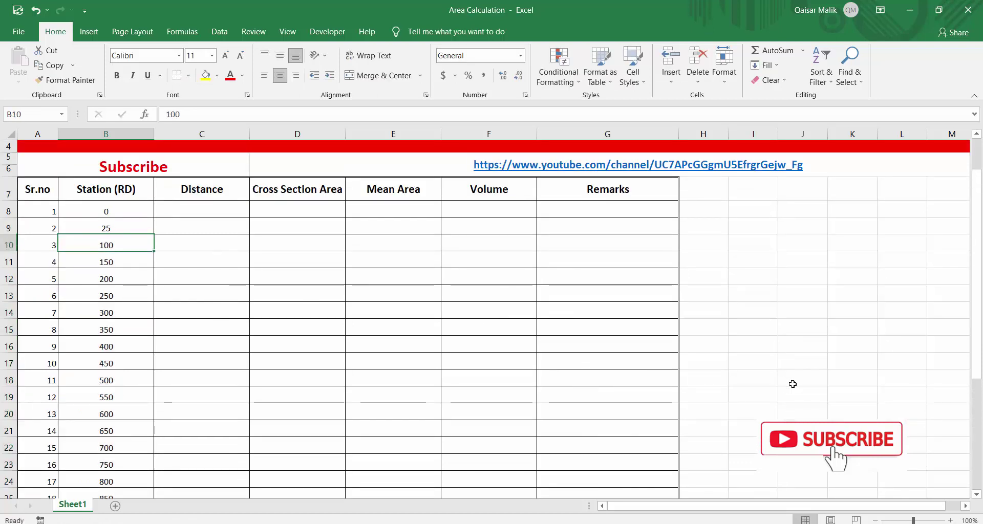
{"action": "type", "text": "50"}
{"action": "key", "text": "Return"}
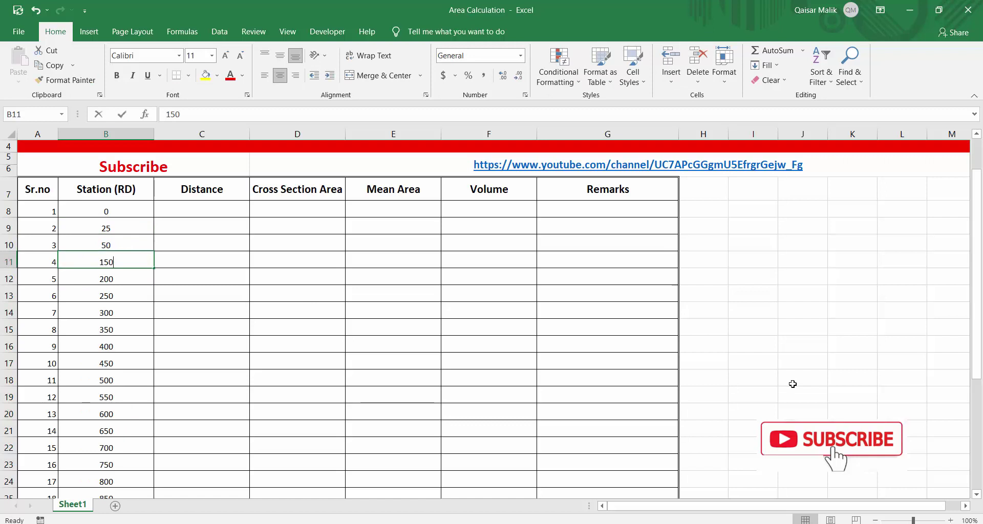
{"action": "type", "text": "75"}
{"action": "key", "text": "Return"}
{"action": "type", "text": "100"}
{"action": "key", "text": "Return"}
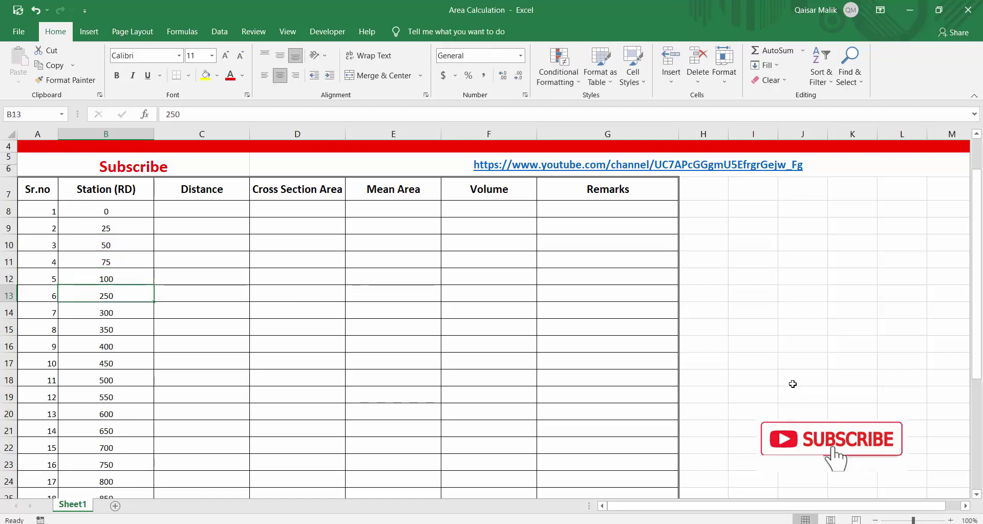
{"action": "left_click_drag", "start_coordinate": [129, 247], "coordinate": [129, 262]}
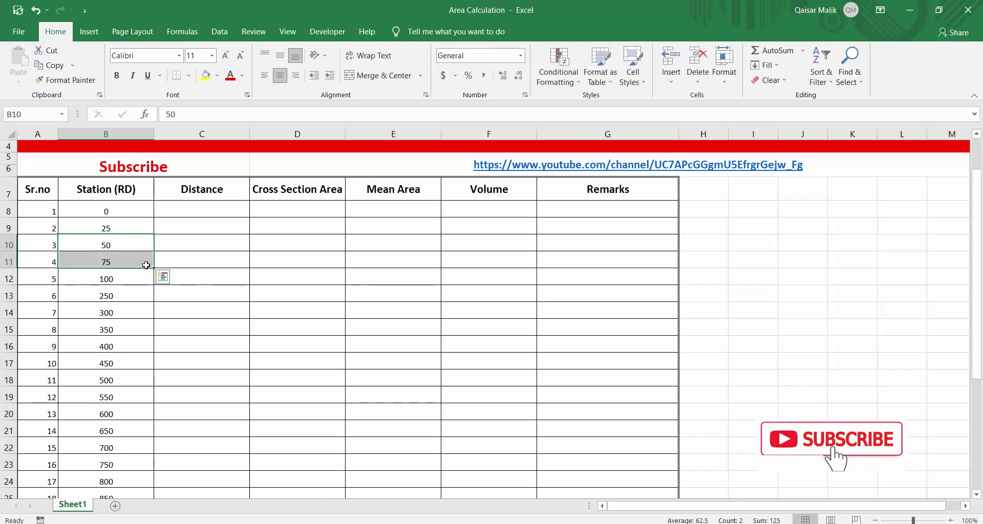
{"action": "double_click", "coordinate": [154, 268]}
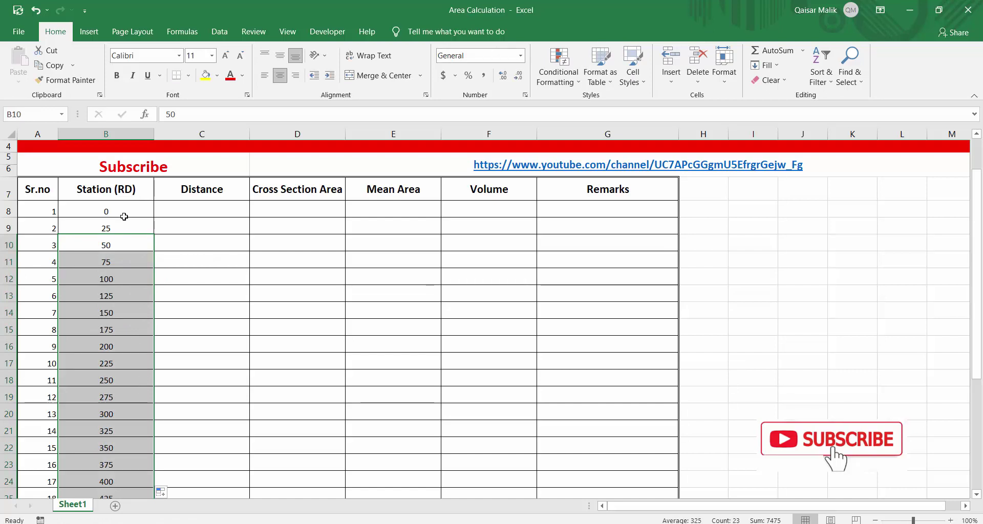
{"action": "left_click_drag", "start_coordinate": [124, 211], "coordinate": [118, 463]}
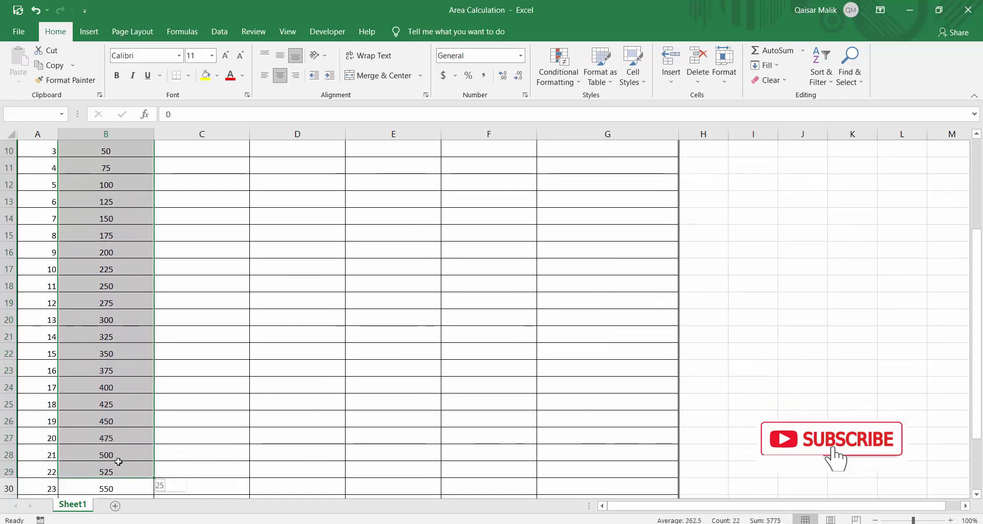
Apply the custom number format 0+000 so stations read 0+000, 0+025, 0+050.
{"action": "right_click", "coordinate": [118, 463]}
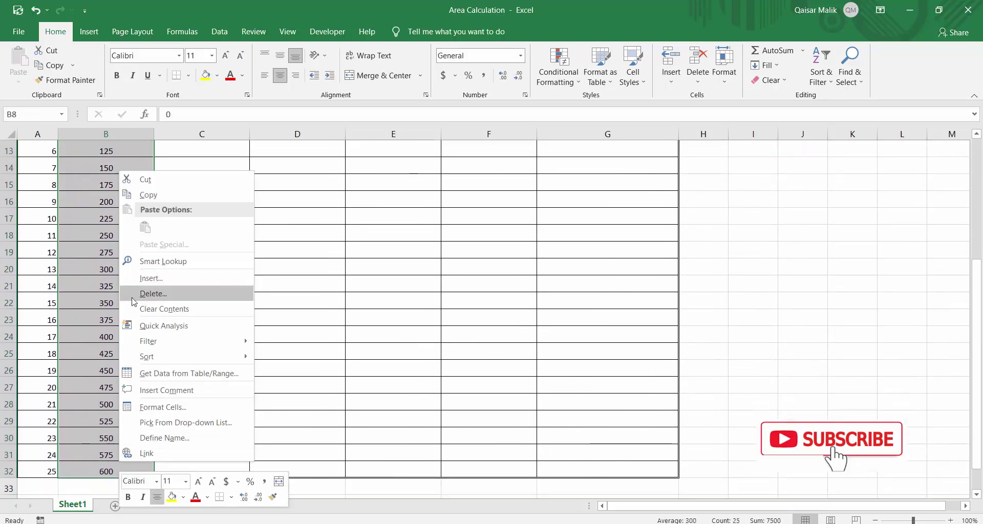
{"action": "left_click", "coordinate": [169, 410]}
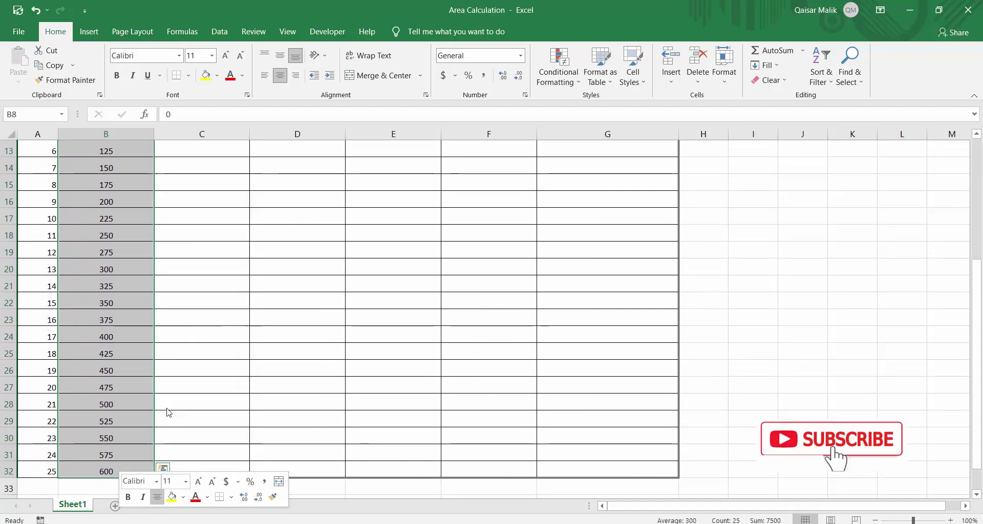
{"action": "left_click", "coordinate": [32, 234]}
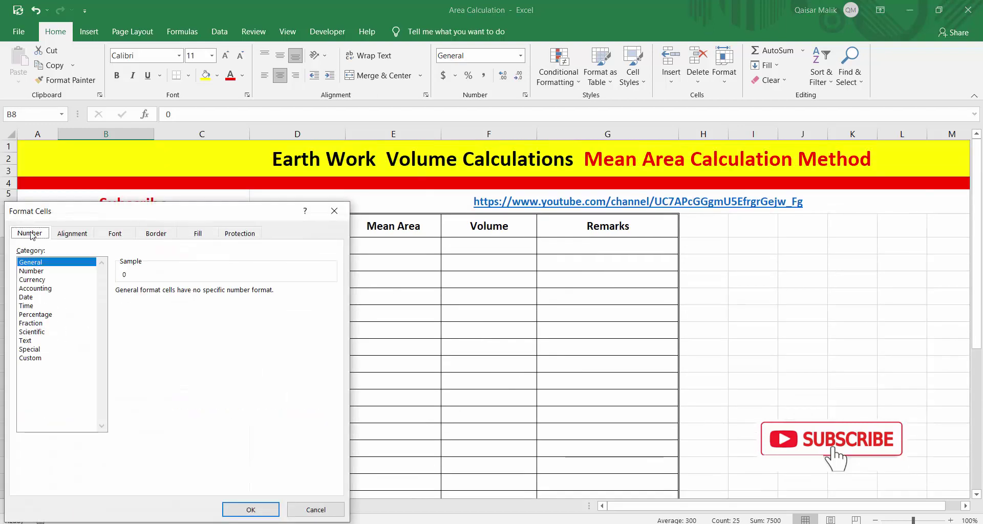
{"action": "left_click", "coordinate": [30, 358]}
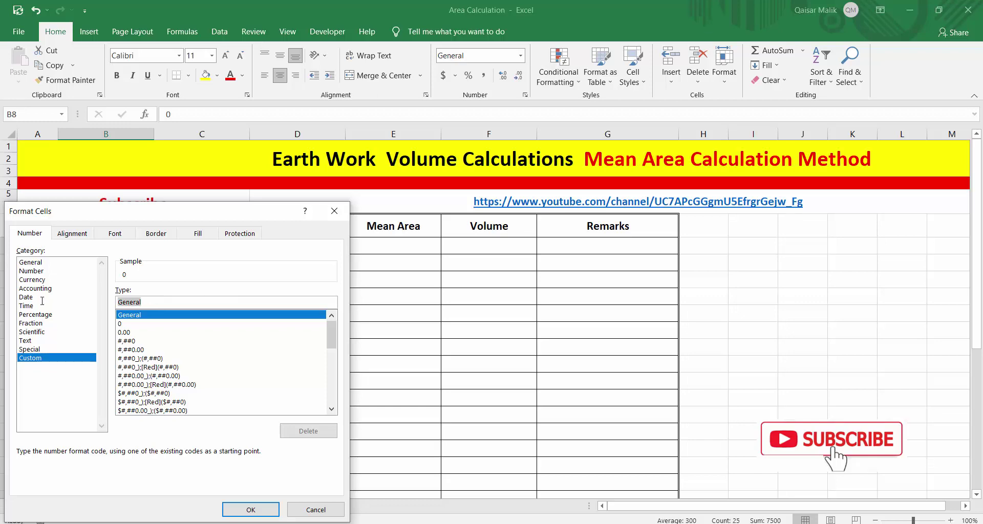
{"action": "type", "text": "0+000"}
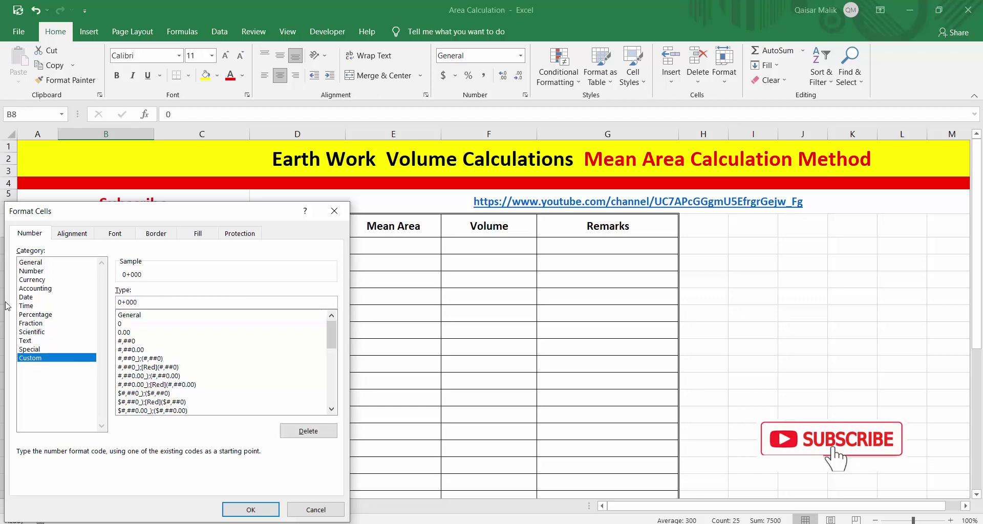
{"action": "left_click", "coordinate": [245, 510]}
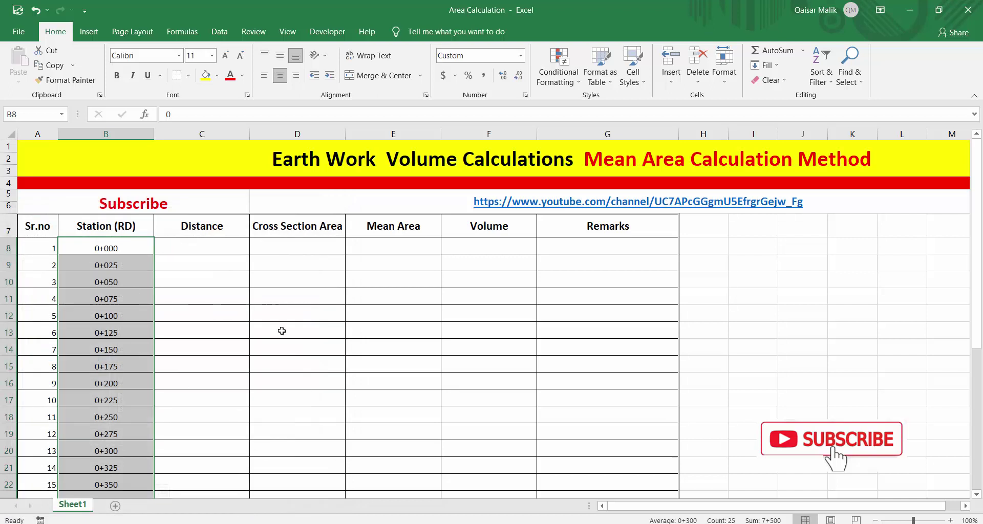
{"action": "left_click", "coordinate": [282, 331]}
Enter stations 100, 200 and 300 below the first station and fill the series down.
{"action": "left_click", "coordinate": [108, 265]}
{"action": "left_click", "coordinate": [116, 318]}
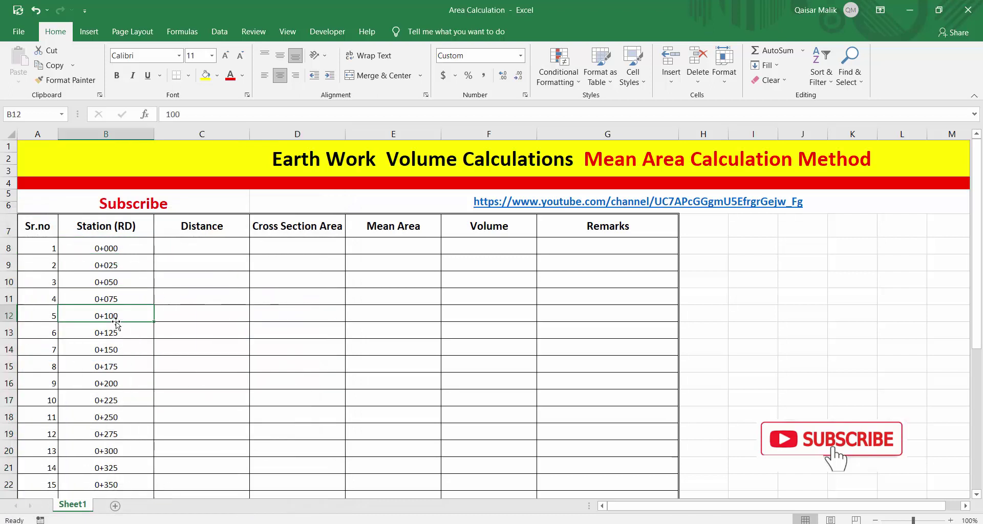
{"action": "left_click", "coordinate": [113, 417]}
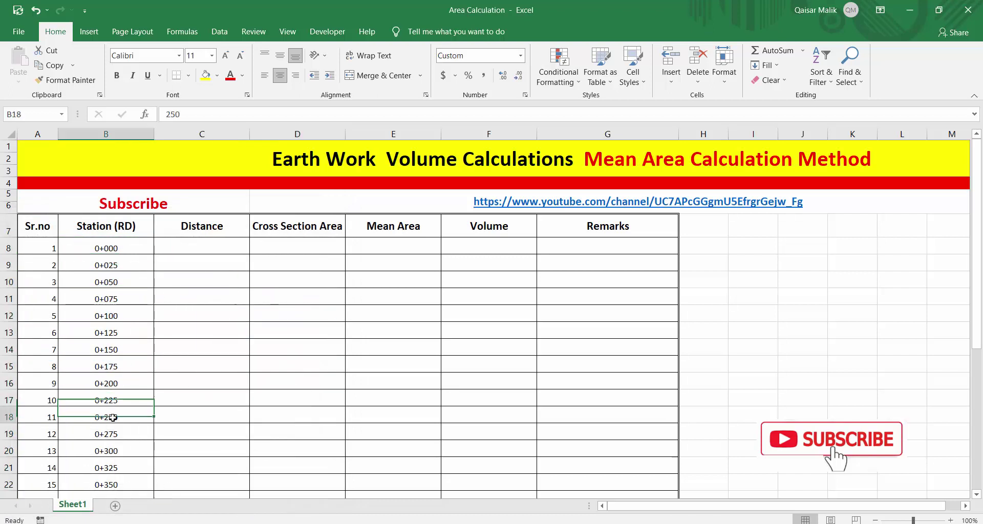
{"action": "left_click", "coordinate": [100, 254]}
{"action": "key", "text": "Down"}
{"action": "type", "text": "1"}
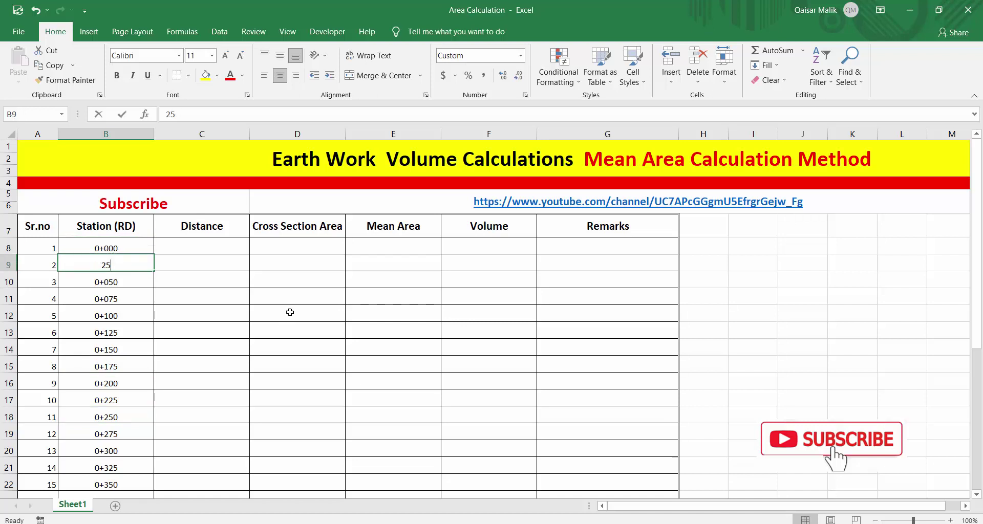
{"action": "type", "text": "00"}
{"action": "key", "text": "Return"}
{"action": "type", "text": "20"}
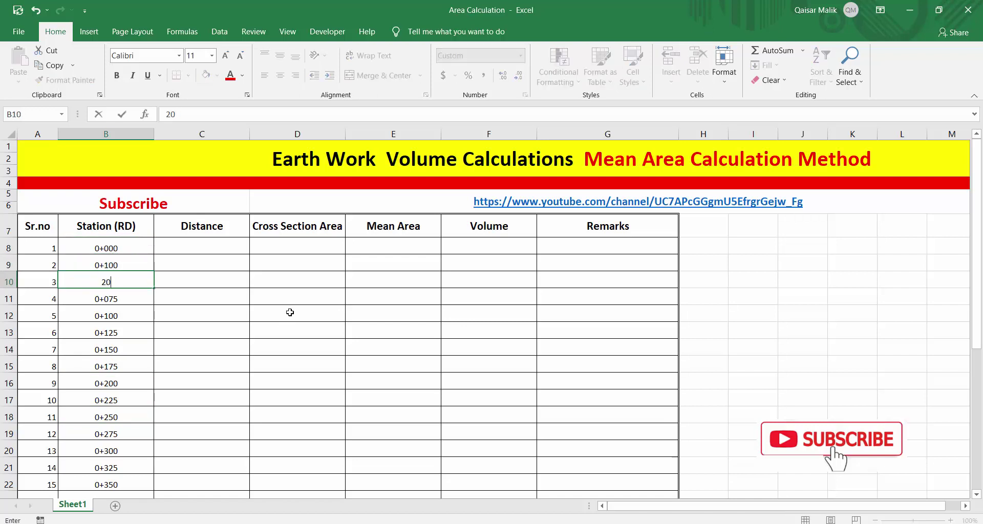
{"action": "type", "text": "0"}
{"action": "key", "text": "Return"}
{"action": "type", "text": "300"}
{"action": "key", "text": "Return"}
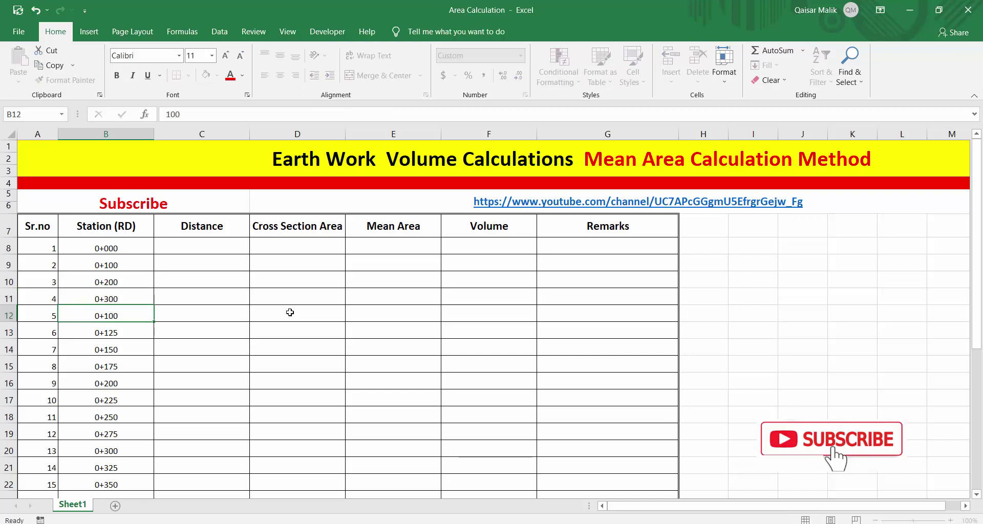
{"action": "left_click_drag", "start_coordinate": [143, 286], "coordinate": [143, 298]}
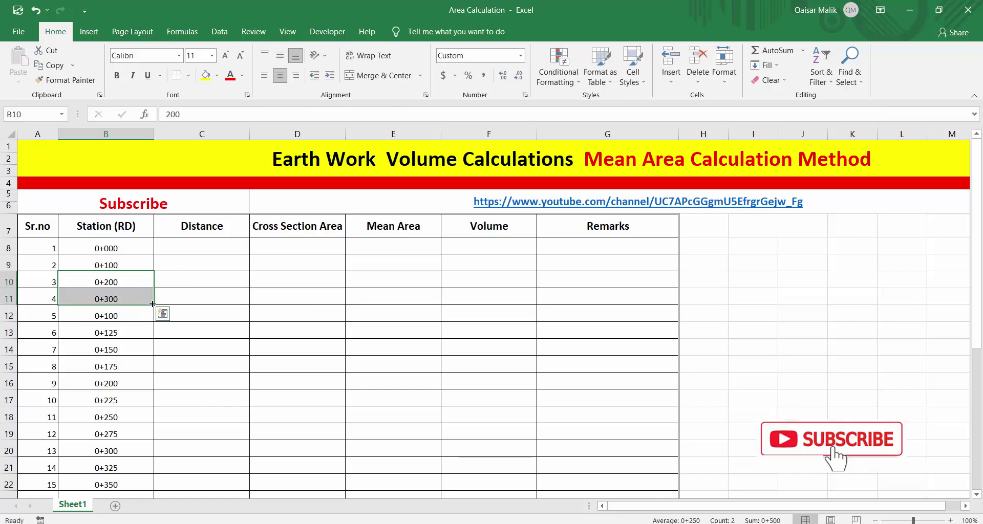
{"action": "double_click", "coordinate": [153, 304]}
Clear all the existing station values from column B.
{"action": "scroll", "coordinate": [123, 315], "scroll_direction": "down", "scroll_amount": 1}
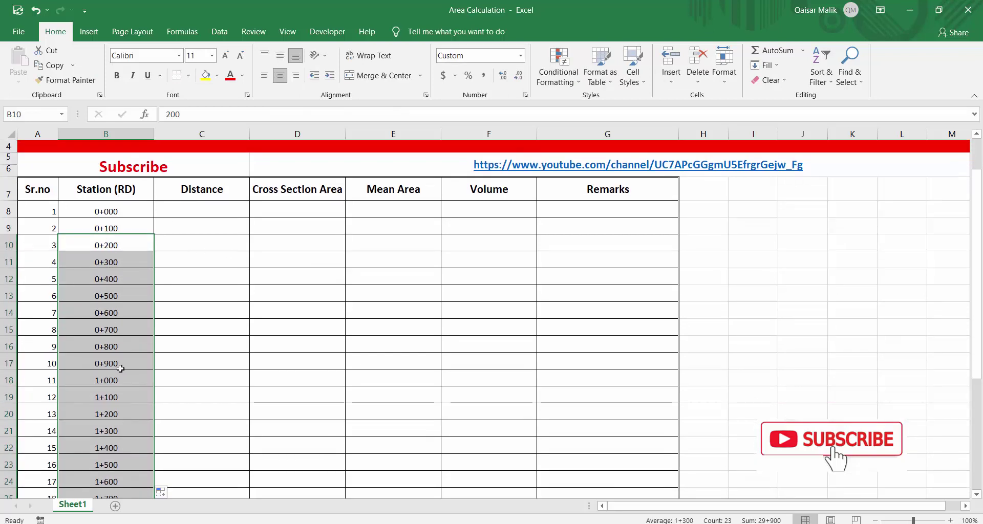
{"action": "scroll", "coordinate": [120, 369], "scroll_direction": "down", "scroll_amount": 1}
{"action": "left_click_drag", "start_coordinate": [118, 174], "coordinate": [110, 484]}
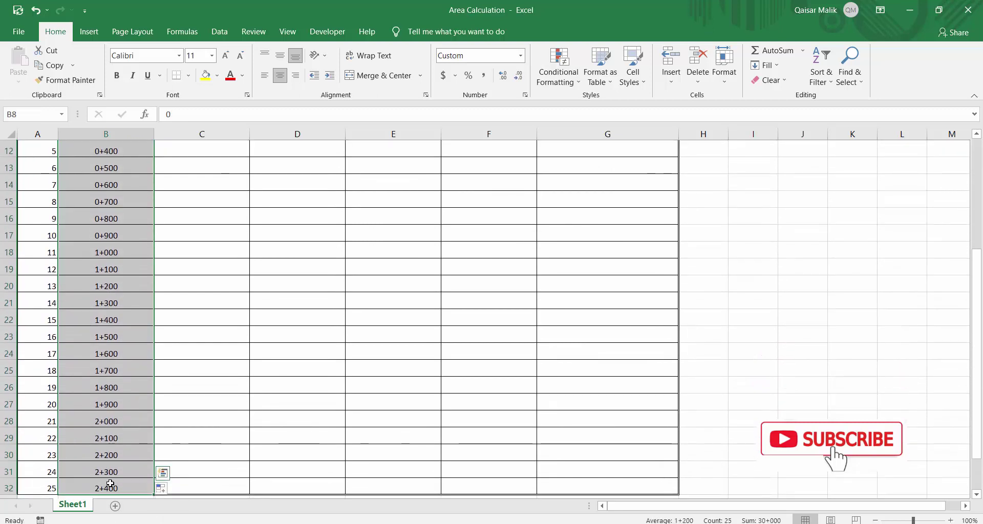
{"action": "key", "text": "End"}
{"action": "key", "text": "Delete"}
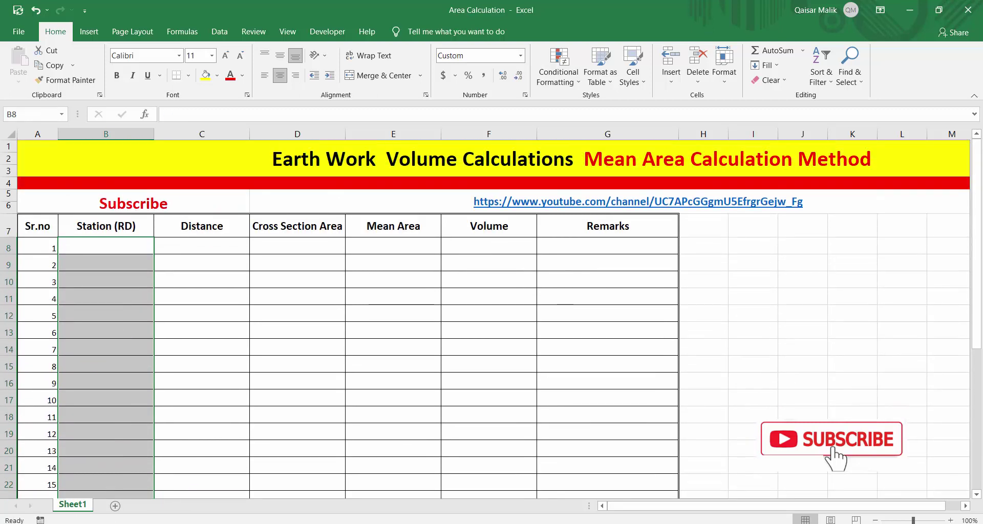
Re-enter stations 0+000 and 0+100 and fill the 100-step series down to 1+400.
{"action": "left_click", "coordinate": [110, 241]}
{"action": "type", "text": "0+000"}
{"action": "key", "text": "Return"}
{"action": "type", "text": "0+100"}
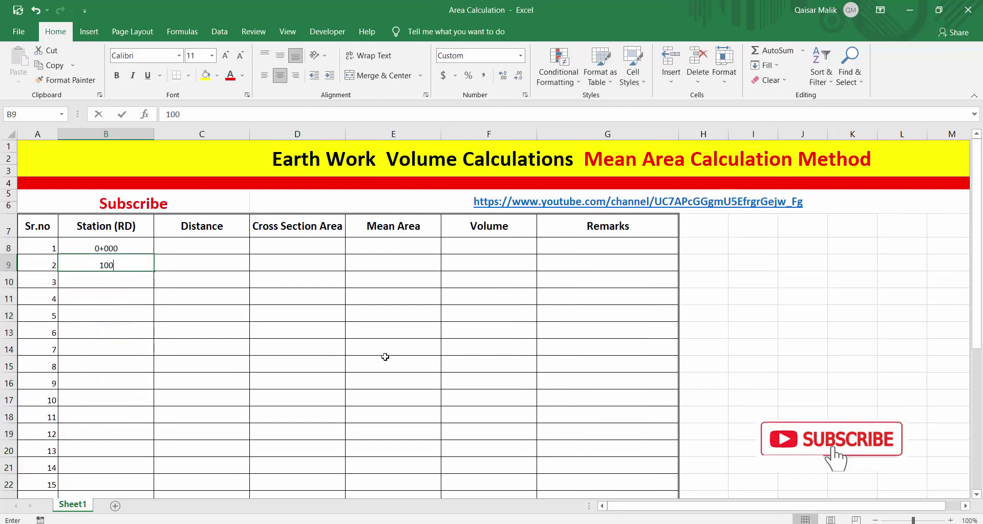
{"action": "key", "text": "Return"}
{"action": "key", "text": "Return"}
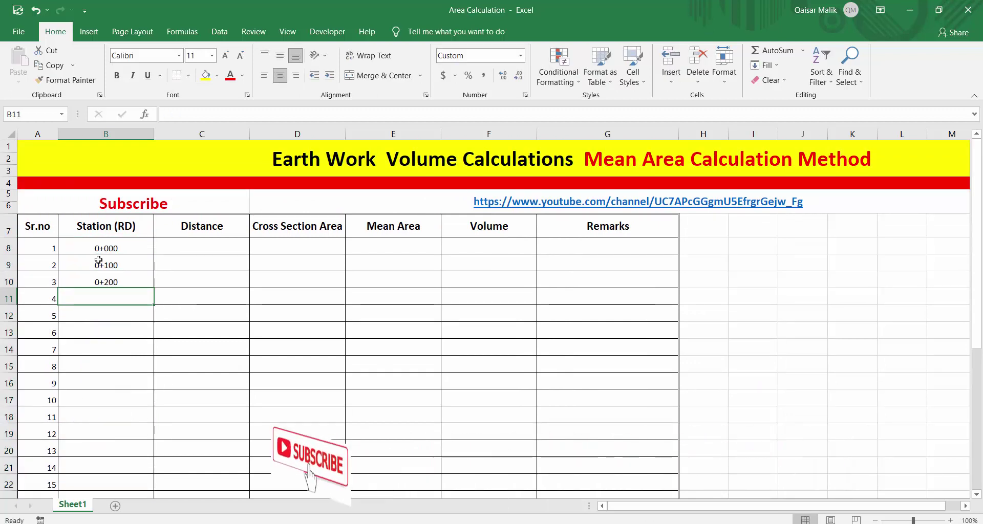
{"action": "left_click", "coordinate": [107, 258]}
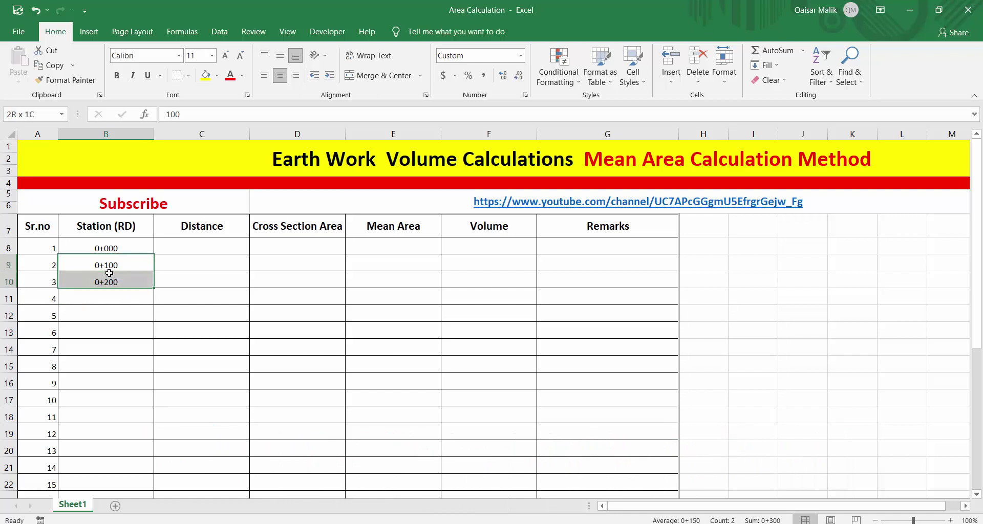
{"action": "left_click_drag", "start_coordinate": [107, 259], "coordinate": [133, 281]}
{"action": "double_click", "coordinate": [154, 288]}
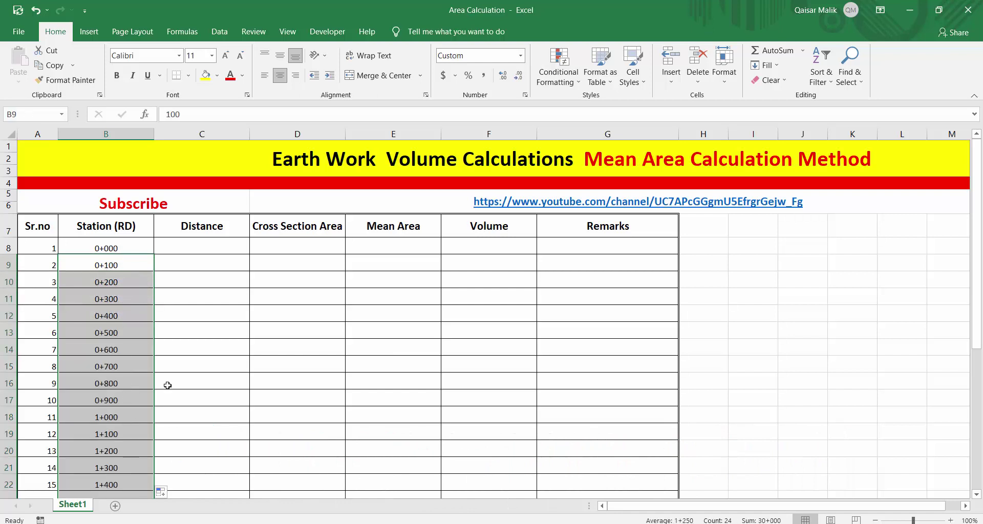
{"action": "left_click", "coordinate": [212, 247]}
Enter 0 as the distance for the first station.
{"action": "left_click", "coordinate": [179, 231]}
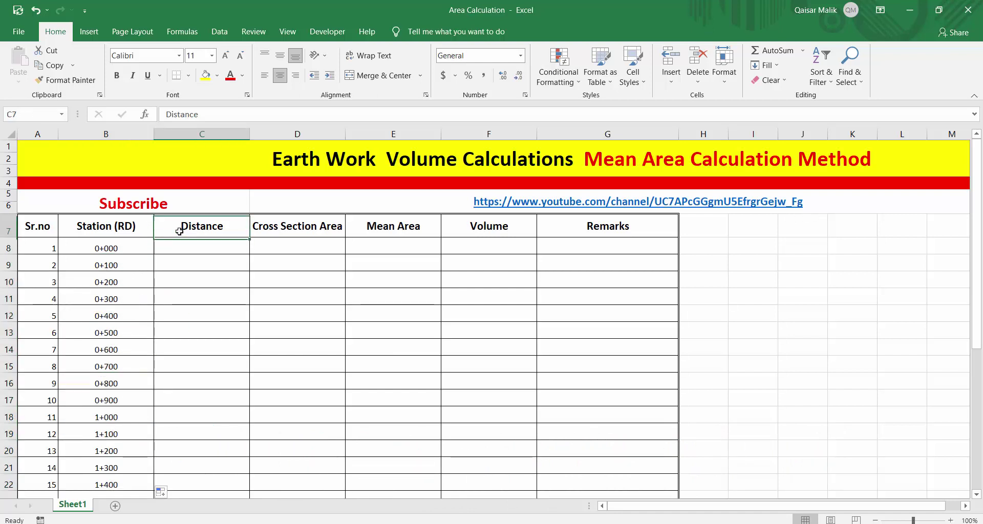
{"action": "left_click", "coordinate": [132, 247]}
{"action": "left_click", "coordinate": [197, 247]}
{"action": "left_click", "coordinate": [203, 232]}
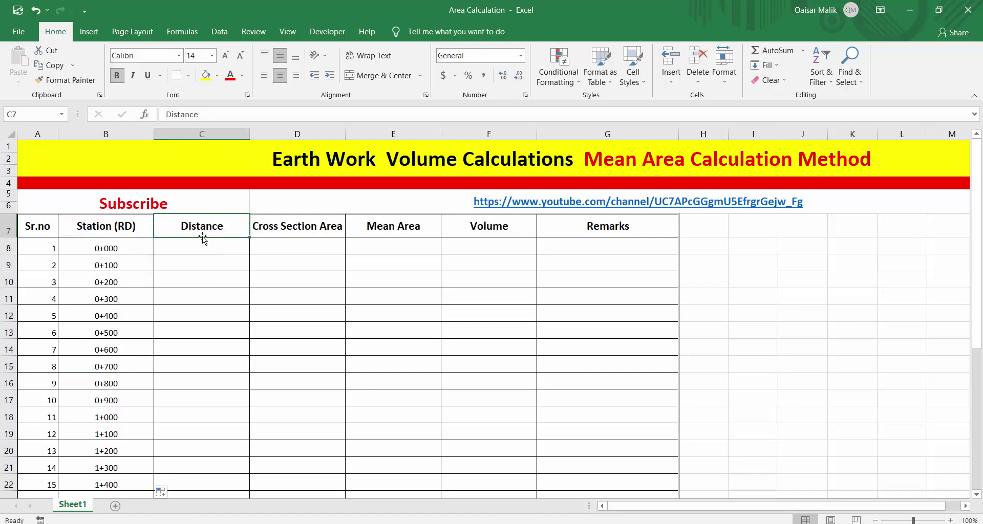
{"action": "left_click", "coordinate": [105, 247]}
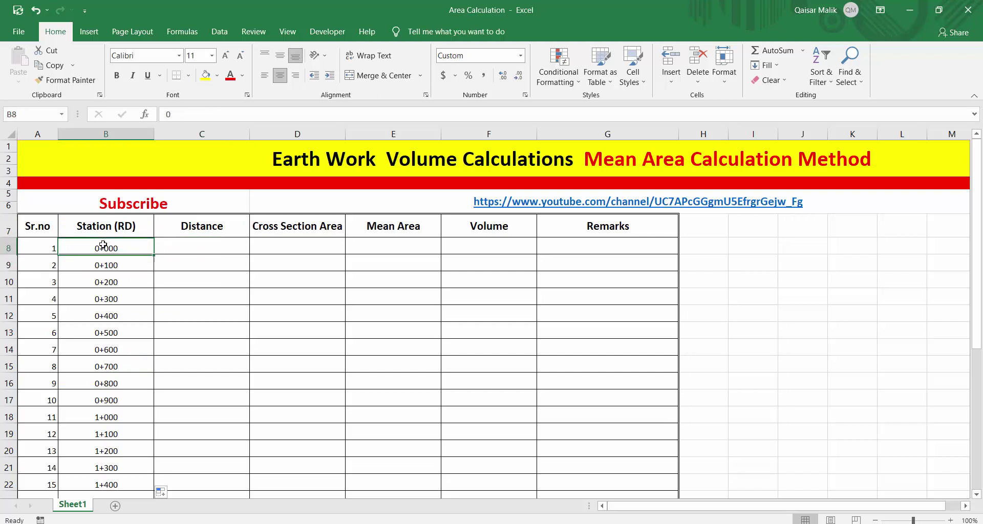
{"action": "left_click", "coordinate": [107, 263]}
{"action": "left_click", "coordinate": [106, 247]}
{"action": "left_click", "coordinate": [173, 250]}
{"action": "type", "text": "0"}
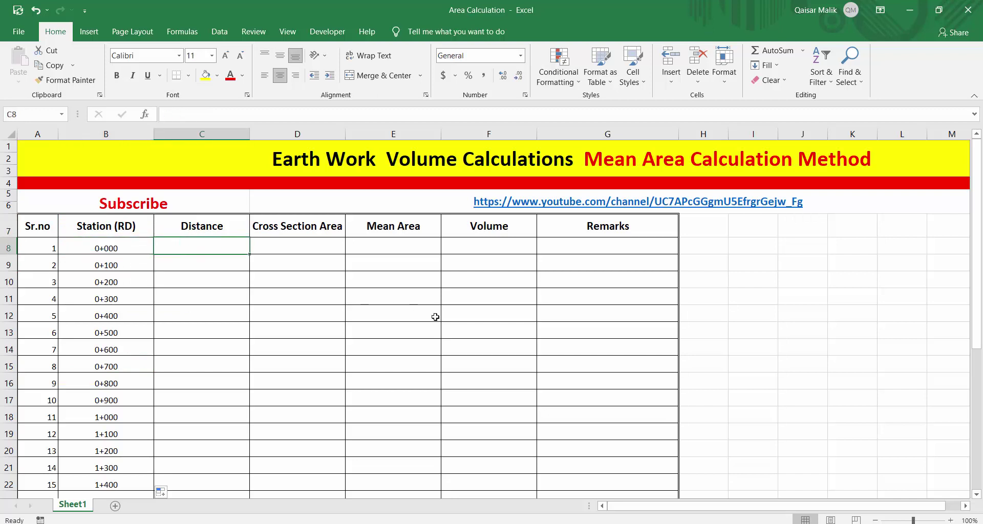
{"action": "key", "text": "Return"}
Compute the second distance as station 0+100 minus station 0+000.
{"action": "left_click", "coordinate": [122, 263]}
{"action": "left_click", "coordinate": [126, 245]}
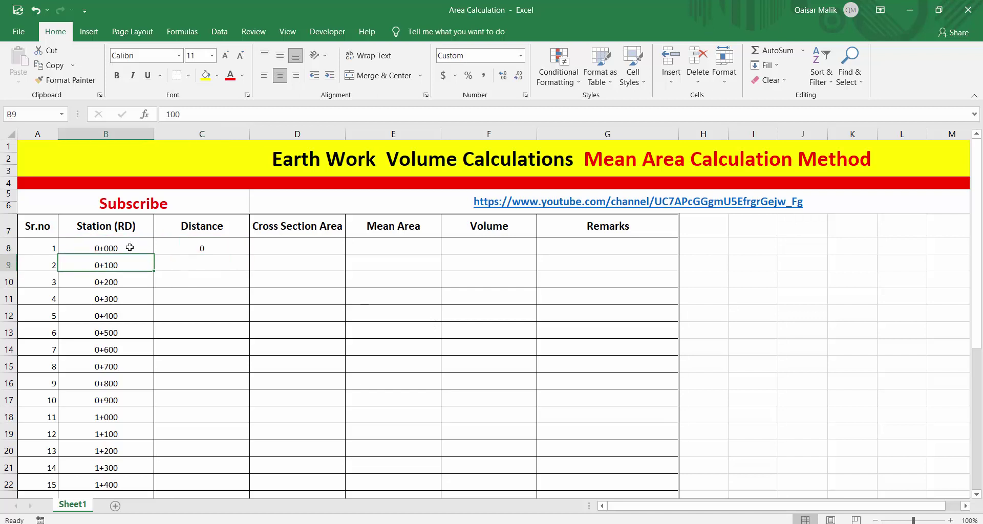
{"action": "left_click", "coordinate": [207, 261]}
{"action": "type", "text": "="}
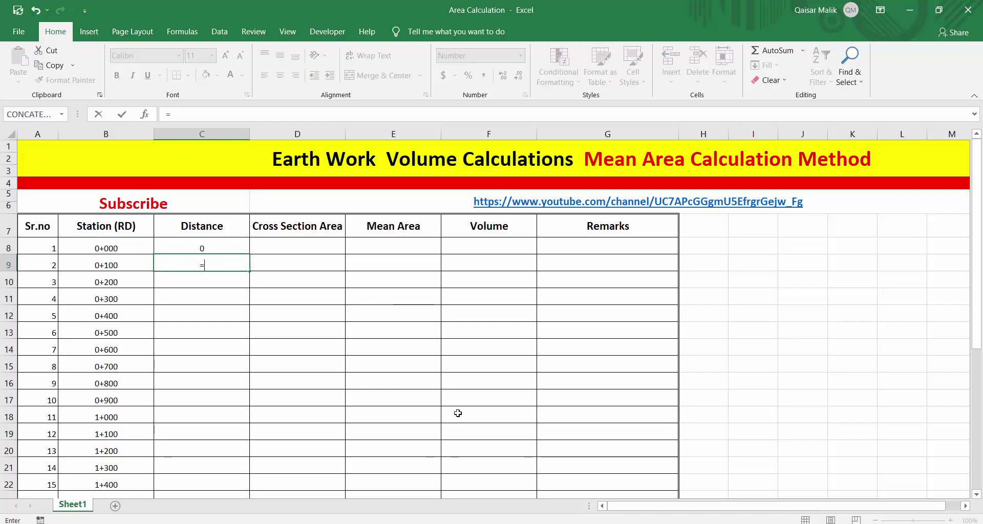
{"action": "left_click", "coordinate": [106, 265]}
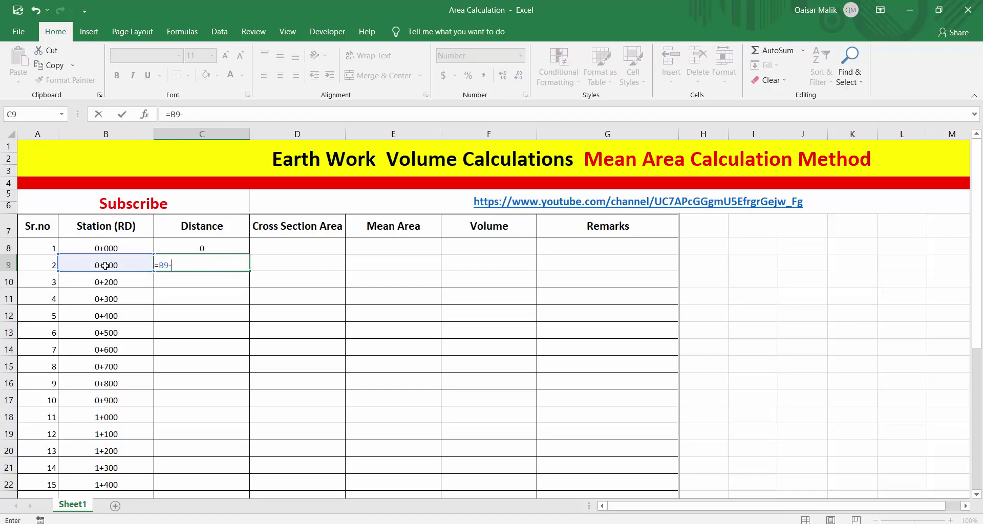
{"action": "left_click", "coordinate": [117, 247]}
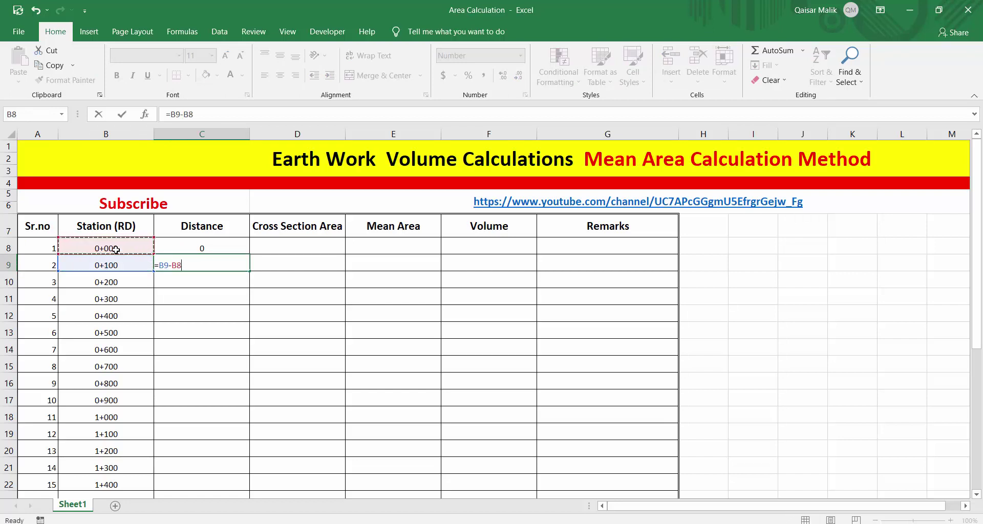
{"action": "key", "text": "Return"}
Enter =B10-B9 in C10 as the distance from the previous station.
{"action": "left_click", "coordinate": [218, 269]}
{"action": "left_click", "coordinate": [234, 278]}
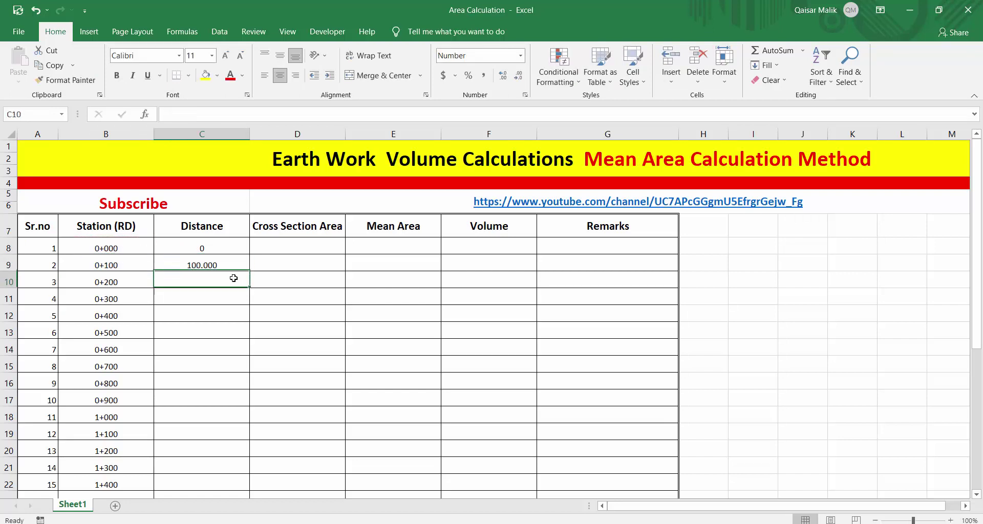
{"action": "type", "text": "="}
{"action": "left_click", "coordinate": [101, 287]}
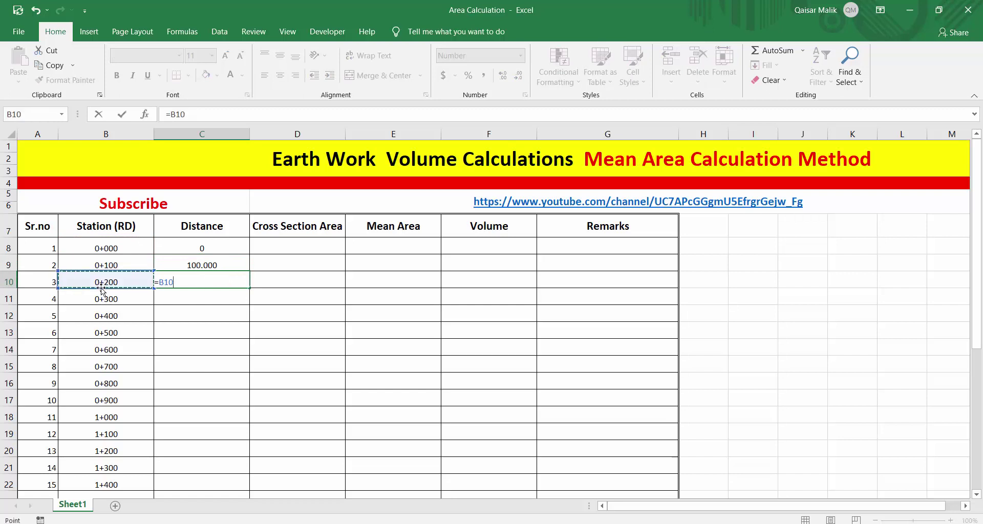
{"action": "type", "text": "-"}
{"action": "left_click", "coordinate": [114, 262]}
{"action": "key", "text": "Return"}
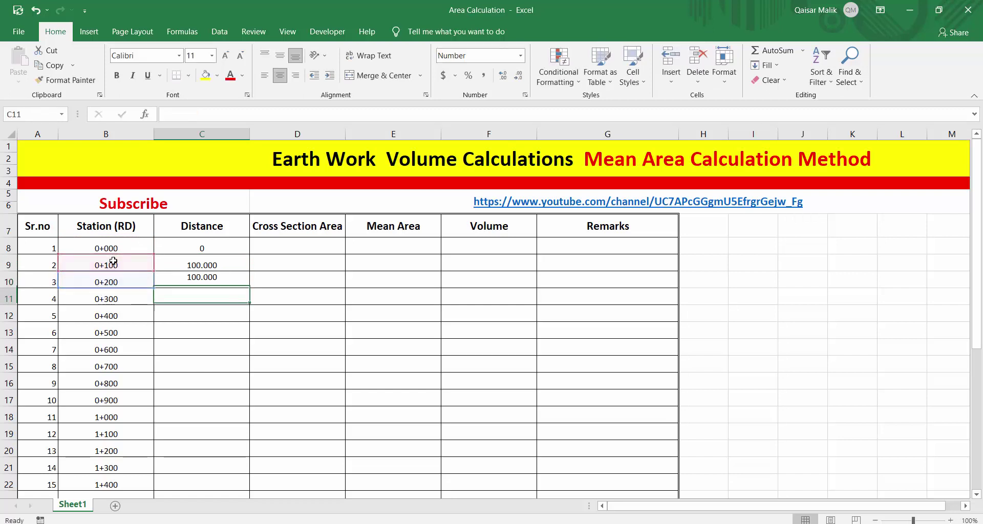
Copy the C10 distance formula down through row 32.
{"action": "left_click", "coordinate": [213, 285]}
{"action": "left_click", "coordinate": [214, 292]}
{"action": "left_click", "coordinate": [214, 282]}
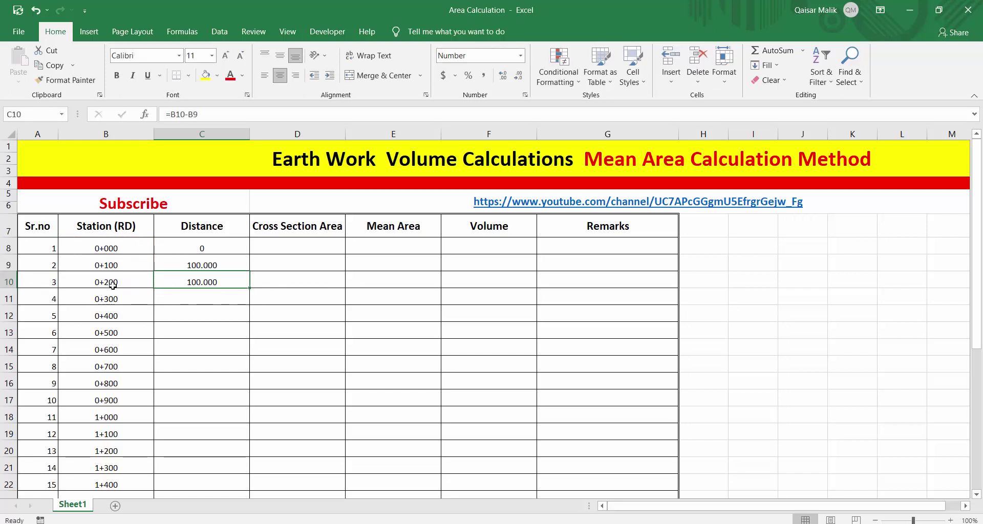
{"action": "left_click", "coordinate": [113, 277]}
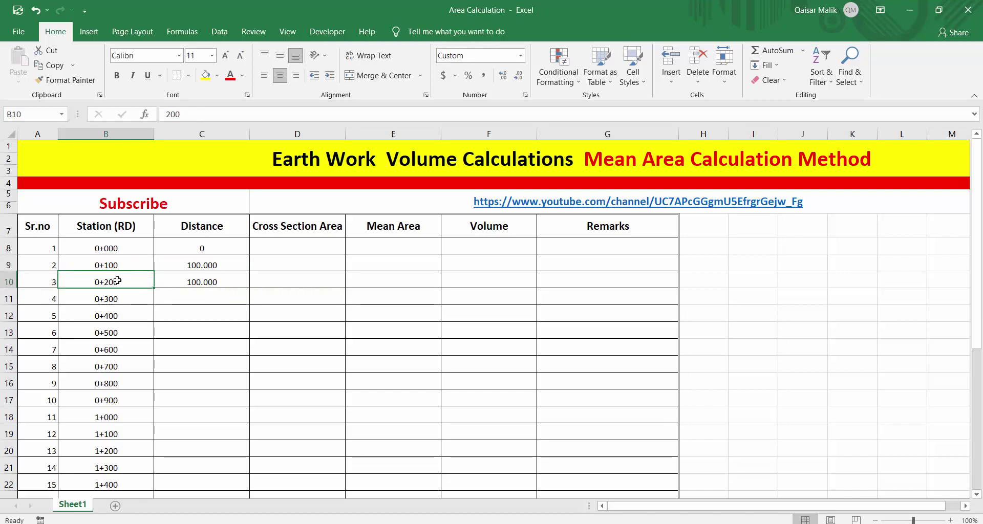
{"action": "left_click", "coordinate": [236, 278]}
{"action": "left_click_drag", "start_coordinate": [251, 288], "coordinate": [237, 497]}
{"action": "scroll", "coordinate": [253, 437], "scroll_direction": "down", "scroll_amount": 3}
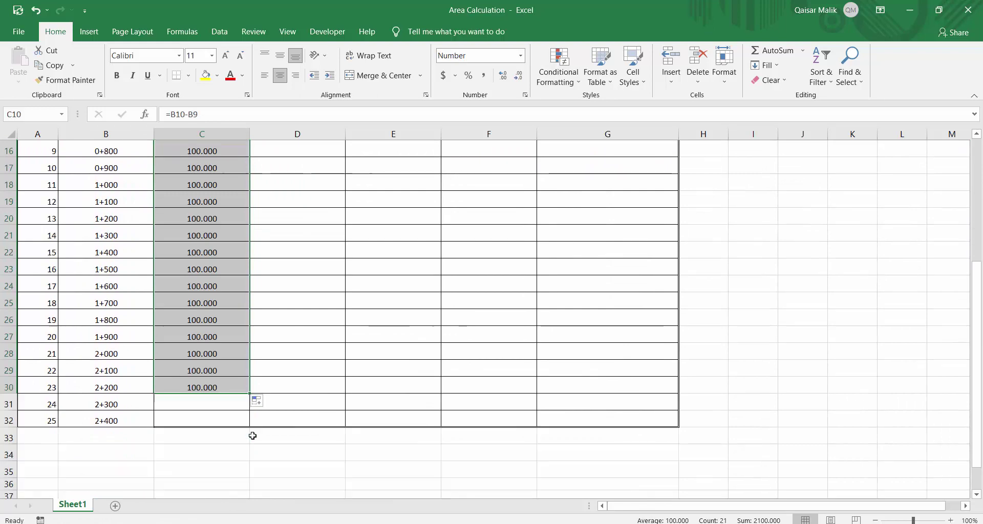
{"action": "left_click_drag", "start_coordinate": [250, 342], "coordinate": [251, 370]}
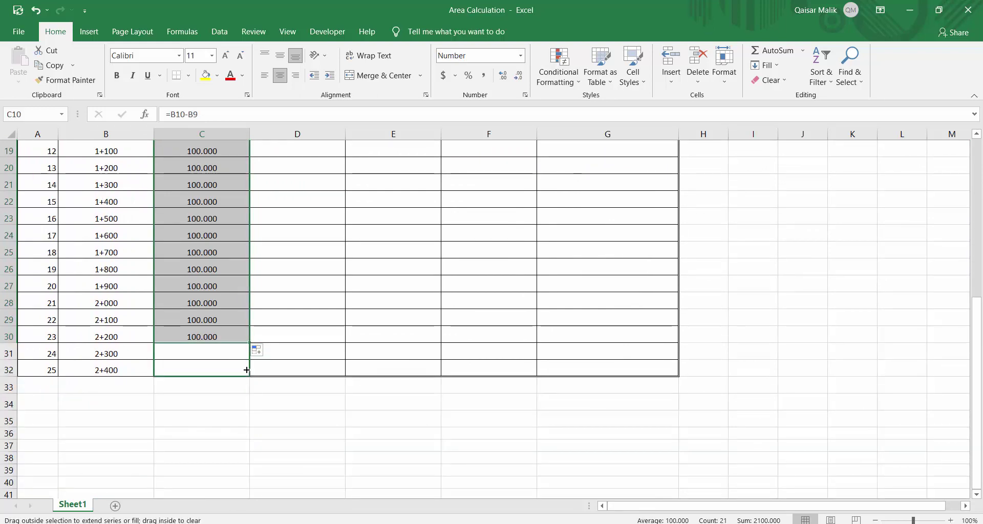
{"action": "scroll", "coordinate": [253, 338], "scroll_direction": "up", "scroll_amount": 5}
{"action": "scroll", "coordinate": [253, 338], "scroll_direction": "up", "scroll_amount": 1}
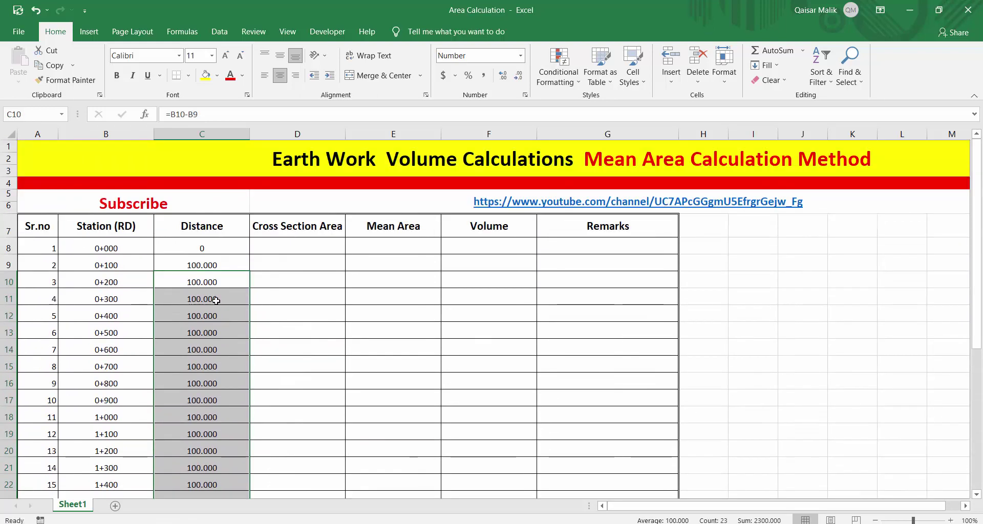
{"action": "left_click", "coordinate": [105, 266]}
Renumber the first stations as 0+025, 0+050, 0+075, 0+100 and 0+150.
{"action": "type", "text": "25"}
{"action": "key", "text": "Return"}
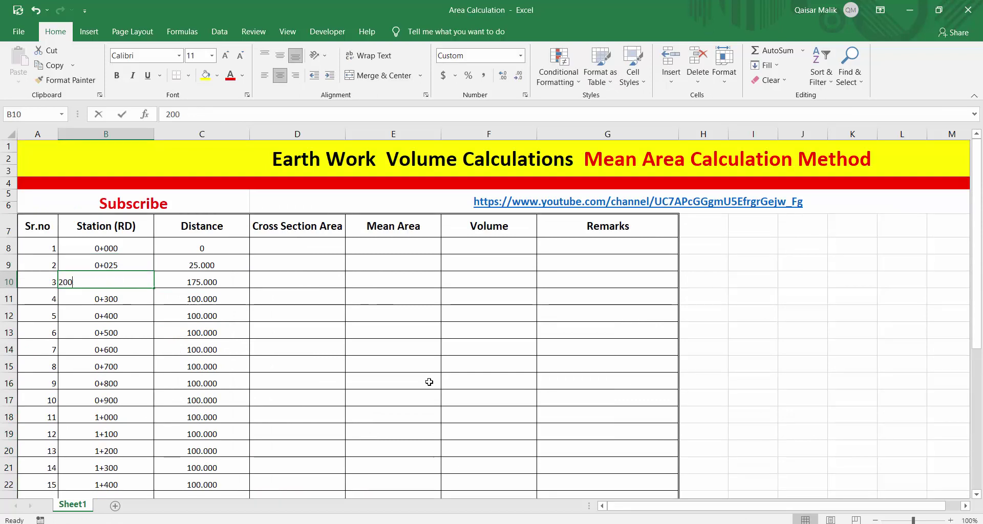
{"action": "key", "text": "BackSpace"}
{"action": "key", "text": "BackSpace"}
{"action": "key", "text": "BackSpace"}
{"action": "type", "text": "50"}
{"action": "key", "text": "Return"}
{"action": "type", "text": "100"}
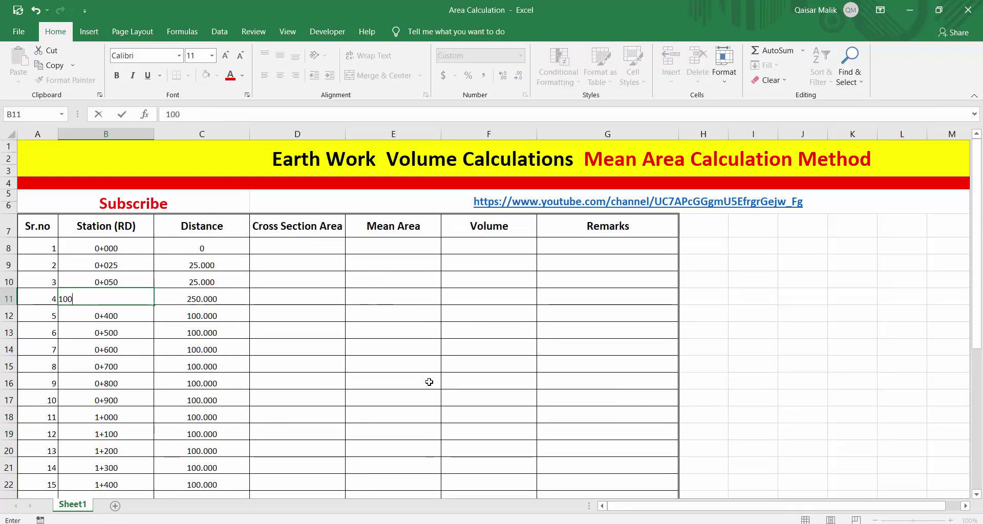
{"action": "type", "text": "5"}
{"action": "key", "text": "Return"}
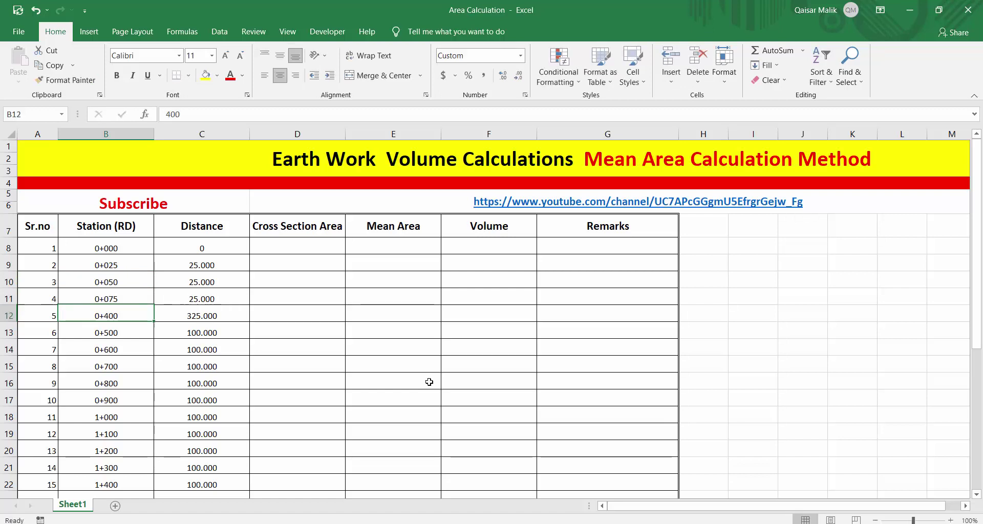
{"action": "type", "text": "1"}
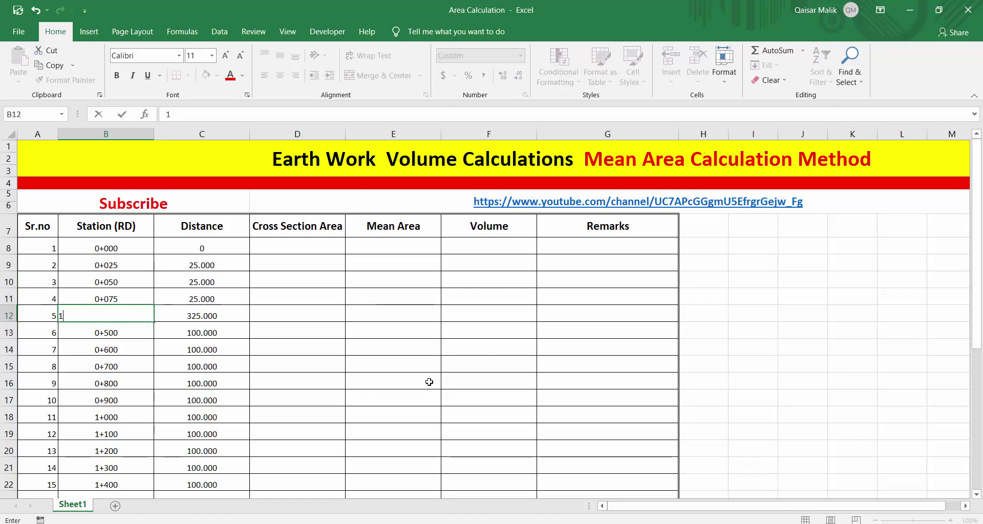
{"action": "key", "text": "Return"}
{"action": "type", "text": "1"}
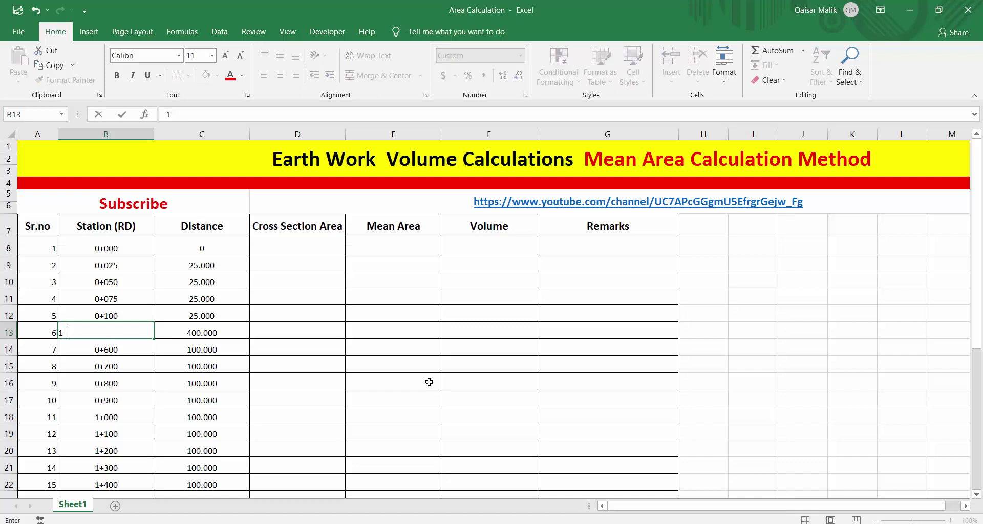
{"action": "type", "text": "50"}
{"action": "key", "text": "ctrl+Return"}
{"action": "key", "text": "Return"}
Continue the stations as 0+200, 0+250, 0+300, 0+400, 0+500 and 0+600.
{"action": "type", "text": "200"}
{"action": "key", "text": "Return"}
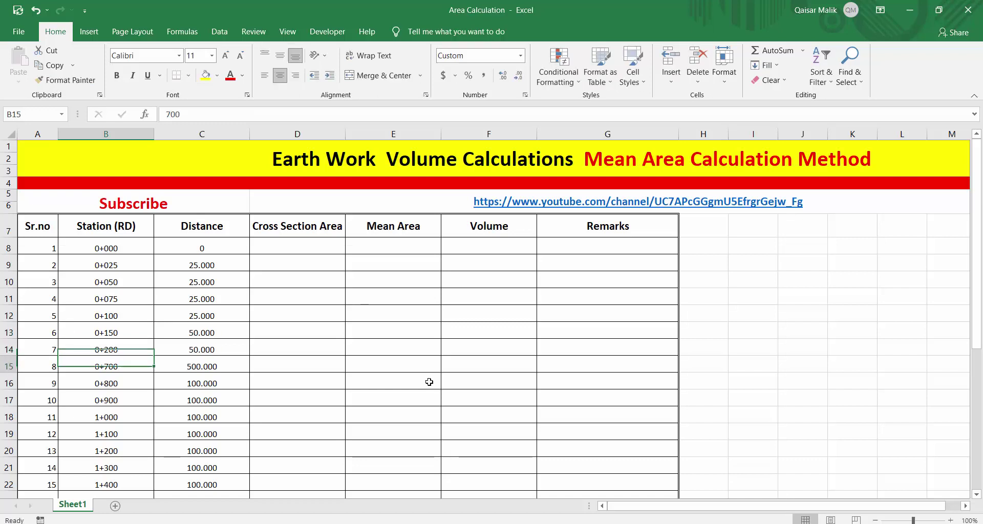
{"action": "type", "text": "250"}
{"action": "key", "text": "Return"}
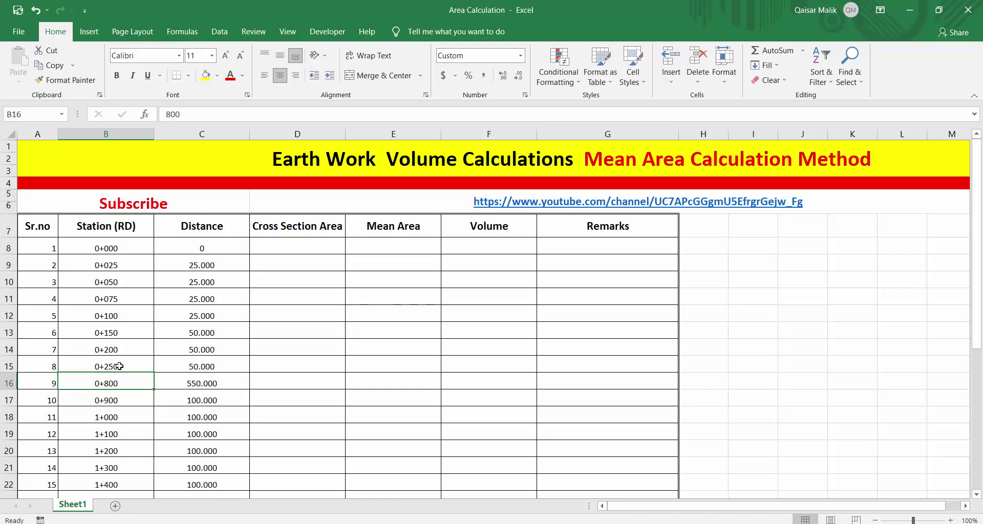
{"action": "type", "text": "3"}
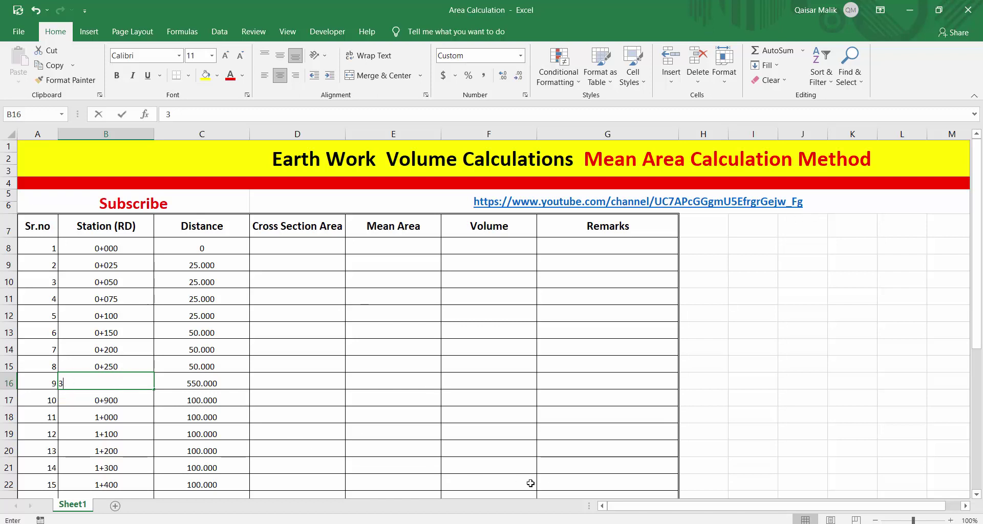
{"action": "type", "text": "00"}
{"action": "key", "text": "Return"}
{"action": "type", "text": "400"}
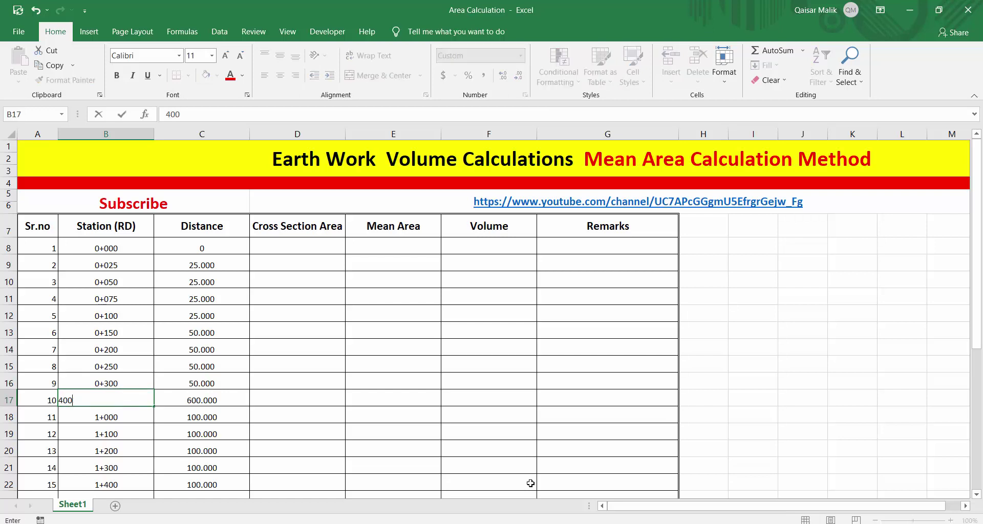
{"action": "key", "text": "Return"}
{"action": "type", "text": "500"}
{"action": "key", "text": "Return"}
{"action": "type", "text": "6"}
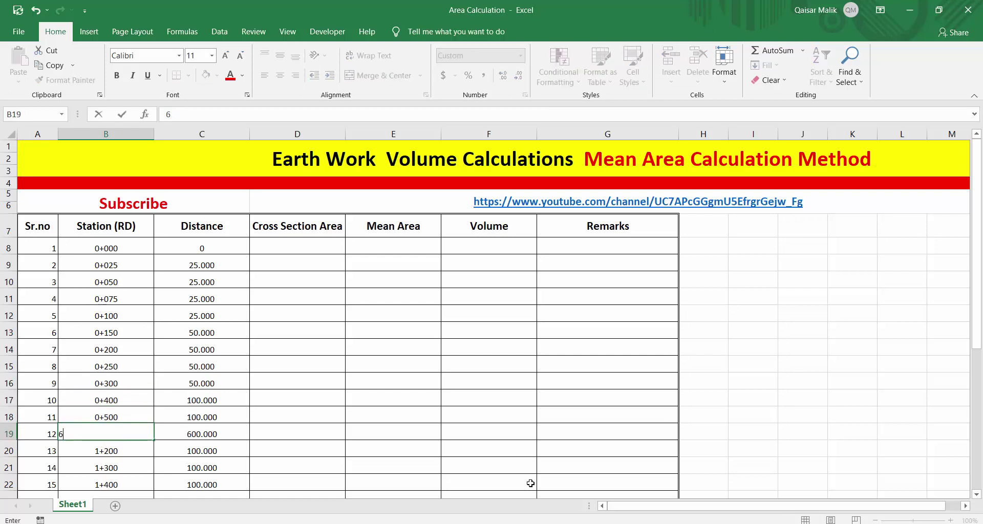
{"action": "type", "text": "00"}
{"action": "key", "text": "Return"}
{"action": "left_click_drag", "start_coordinate": [233, 265], "coordinate": [233, 333]}
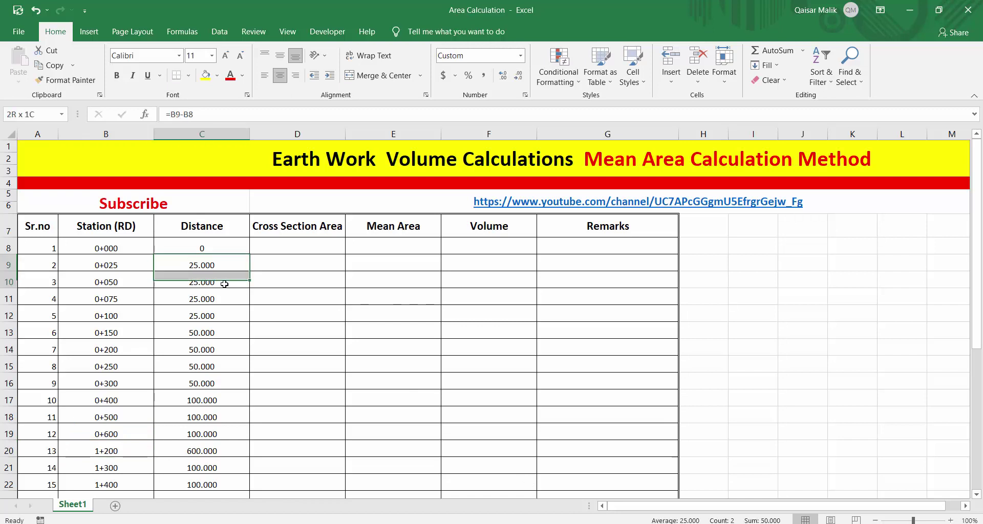
{"action": "left_click", "coordinate": [123, 297]}
{"action": "left_click", "coordinate": [123, 316]}
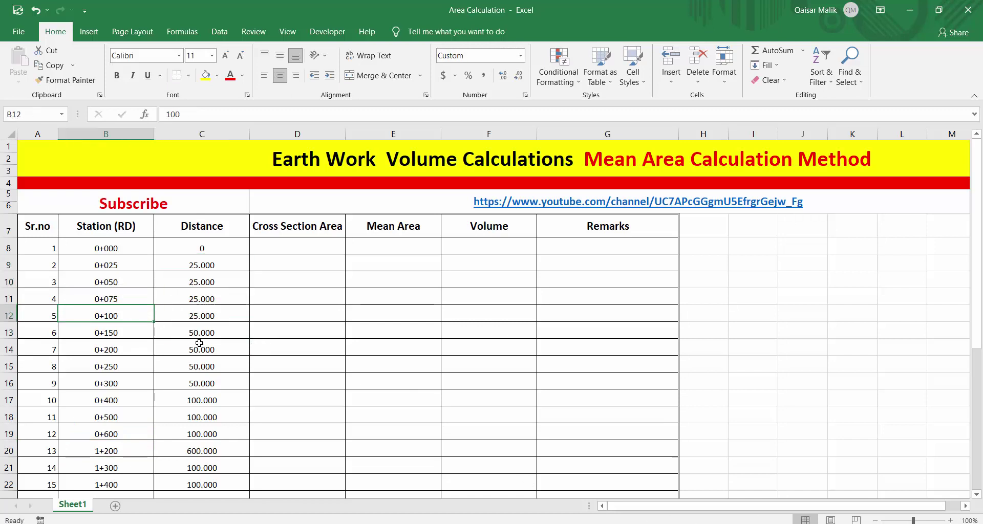
{"action": "left_click", "coordinate": [202, 333]}
{"action": "left_click", "coordinate": [202, 366]}
{"action": "left_click", "coordinate": [202, 401]}
{"action": "left_click", "coordinate": [202, 434]}
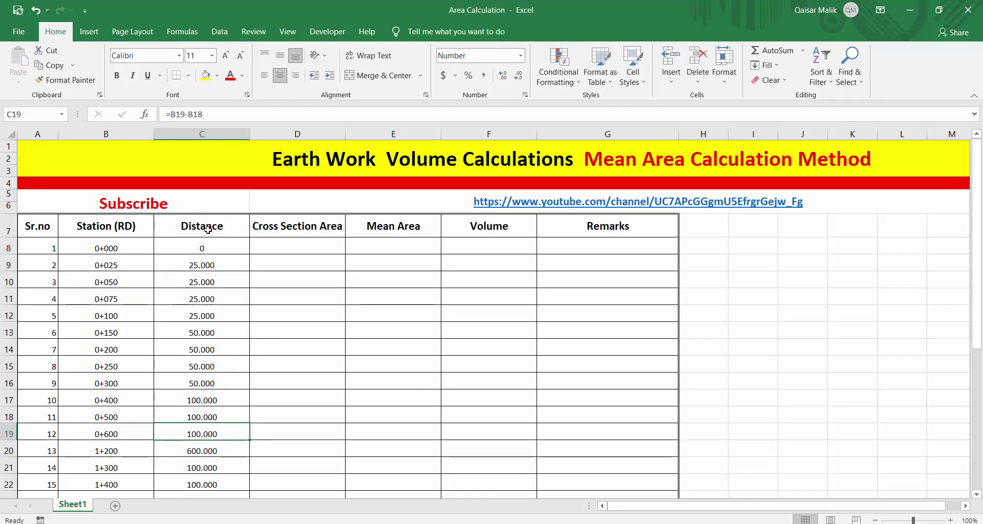
{"action": "scroll", "coordinate": [200, 201], "scroll_direction": "down", "scroll_amount": 2}
{"action": "scroll", "coordinate": [215, 156], "scroll_direction": "up", "scroll_amount": 2}
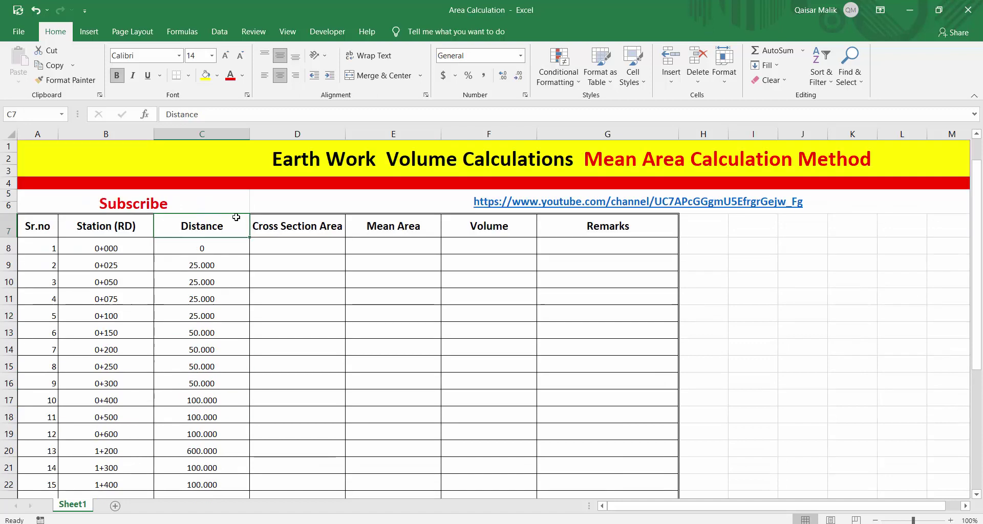
{"action": "left_click_drag", "start_coordinate": [201, 249], "coordinate": [201, 331]}
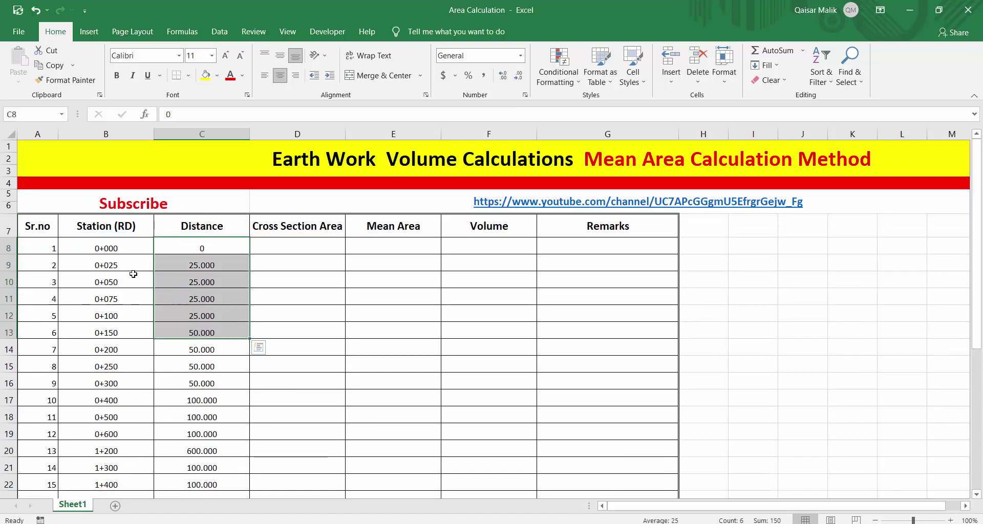
{"action": "left_click", "coordinate": [186, 264]}
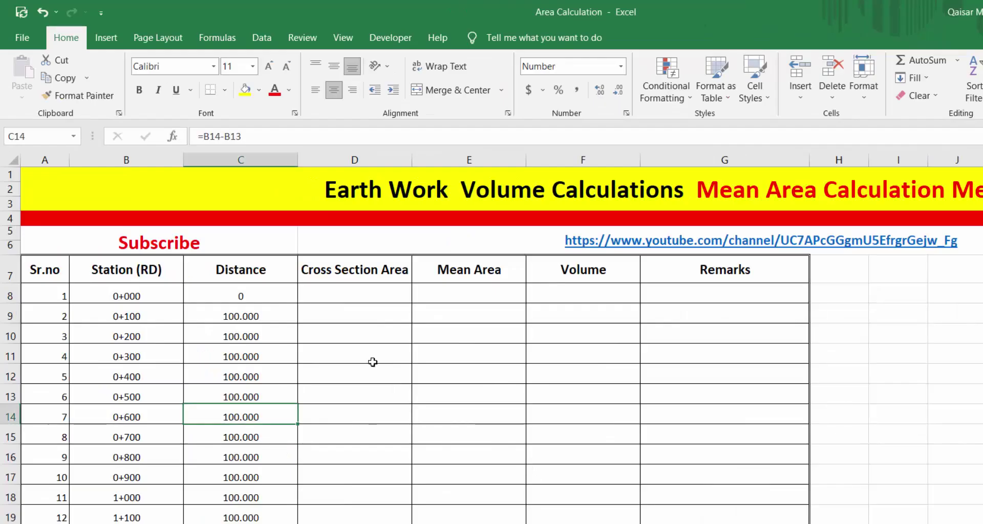
{"action": "left_click", "coordinate": [371, 281]}
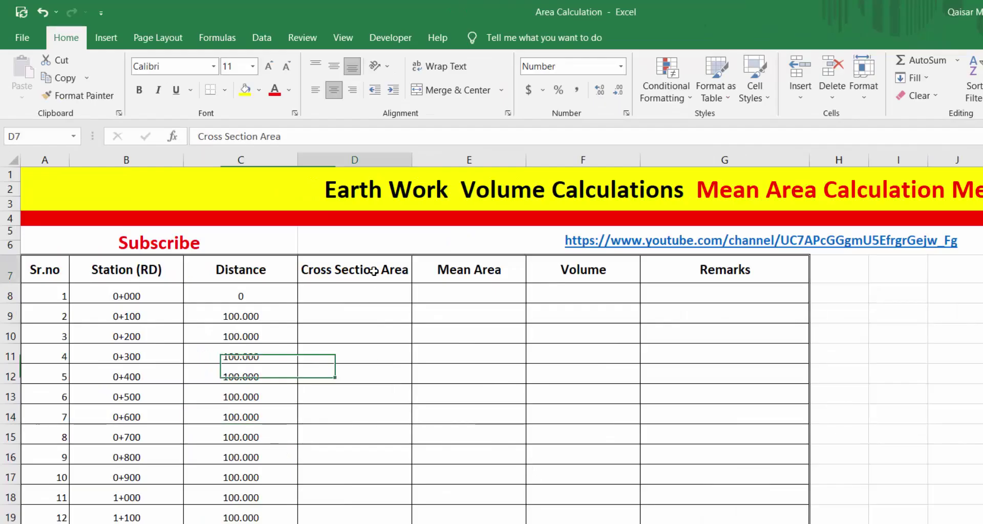
{"action": "left_click", "coordinate": [366, 295]}
{"action": "left_click", "coordinate": [359, 271]}
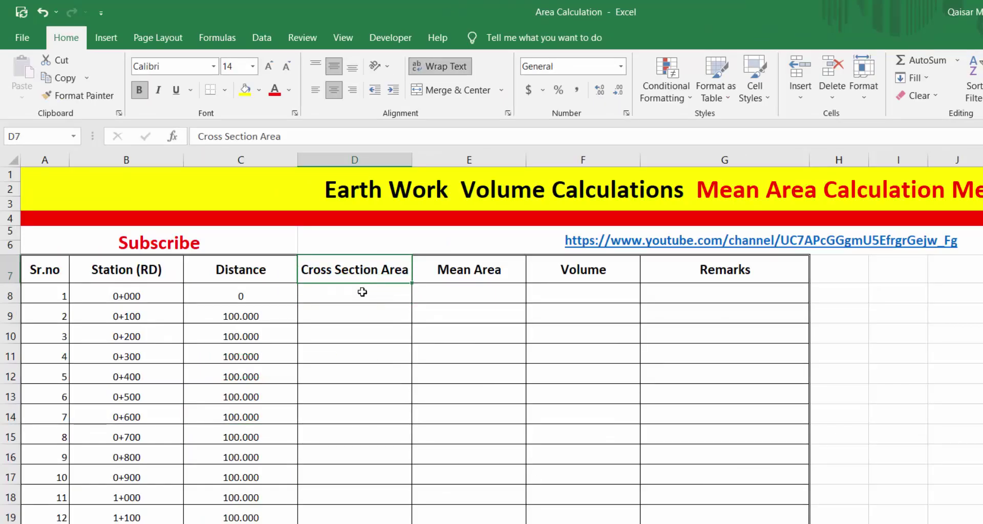
{"action": "left_click", "coordinate": [353, 293]}
{"action": "left_click", "coordinate": [358, 316]}
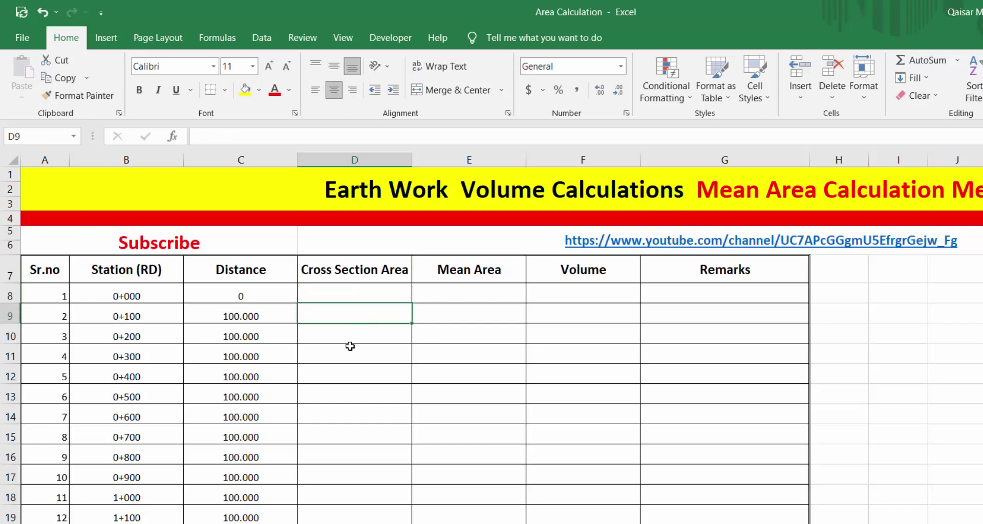
{"action": "left_click", "coordinate": [348, 338]}
{"action": "left_click", "coordinate": [342, 358]}
{"action": "left_click", "coordinate": [342, 396]}
{"action": "left_click", "coordinate": [340, 415]}
{"action": "left_click", "coordinate": [343, 436]}
{"action": "left_click", "coordinate": [346, 455]}
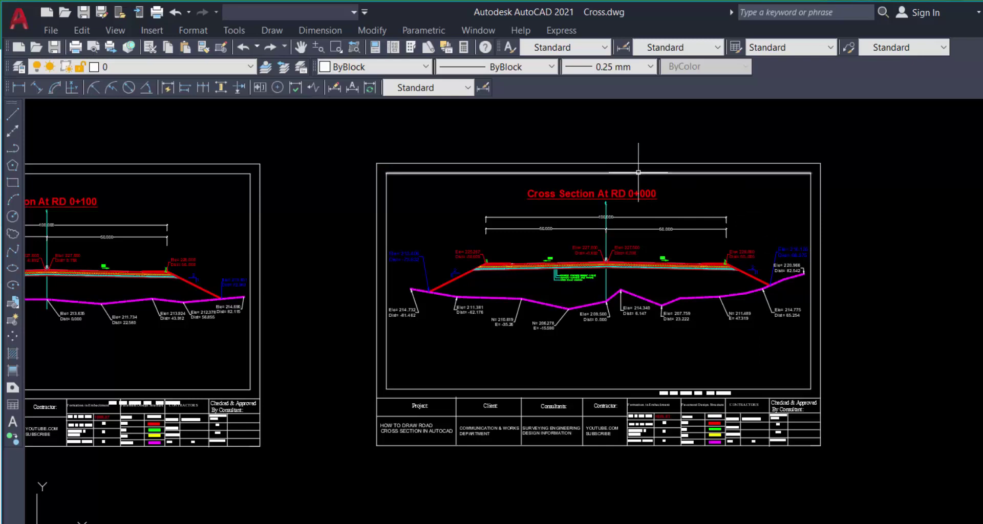
{"action": "scroll", "coordinate": [636, 164], "scroll_direction": "up", "scroll_amount": 3}
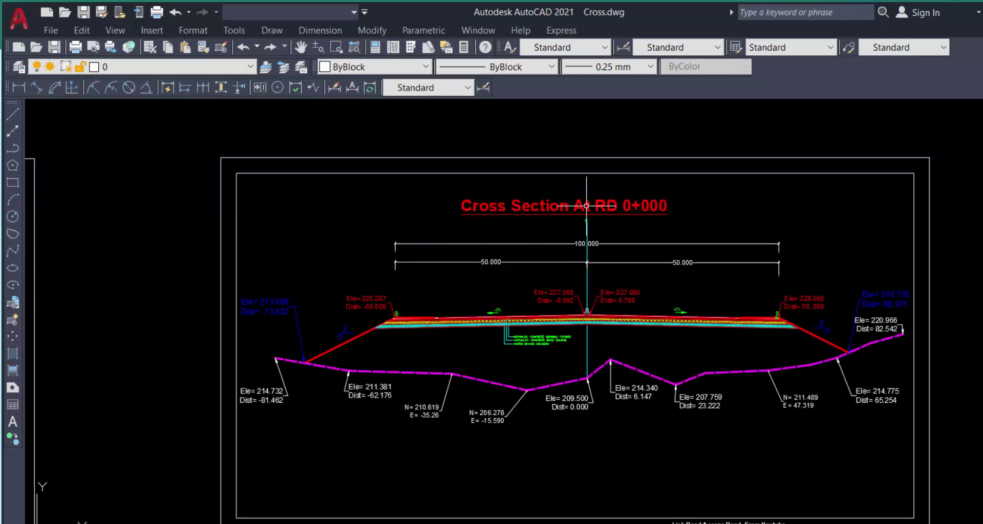
In AutoCAD, bring the RD 0+000 title block into view and read the 1669.87 fill area.
{"action": "left_click_drag", "start_coordinate": [547, 300], "coordinate": [543, 242]}
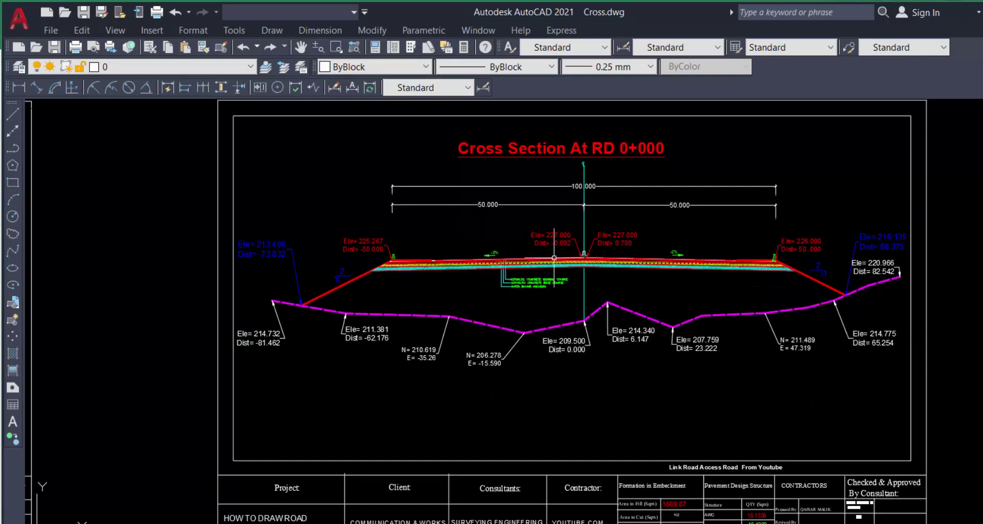
{"action": "left_click_drag", "start_coordinate": [538, 323], "coordinate": [539, 246]}
{"action": "scroll", "coordinate": [688, 426], "scroll_direction": "up", "scroll_amount": 2}
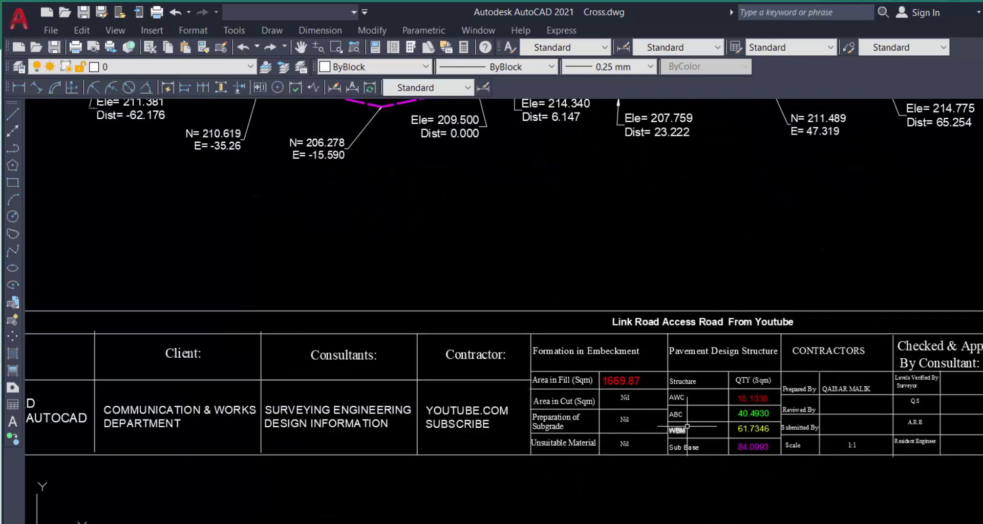
{"action": "scroll", "coordinate": [661, 369], "scroll_direction": "up", "scroll_amount": 2}
{"action": "left_click", "coordinate": [625, 398]}
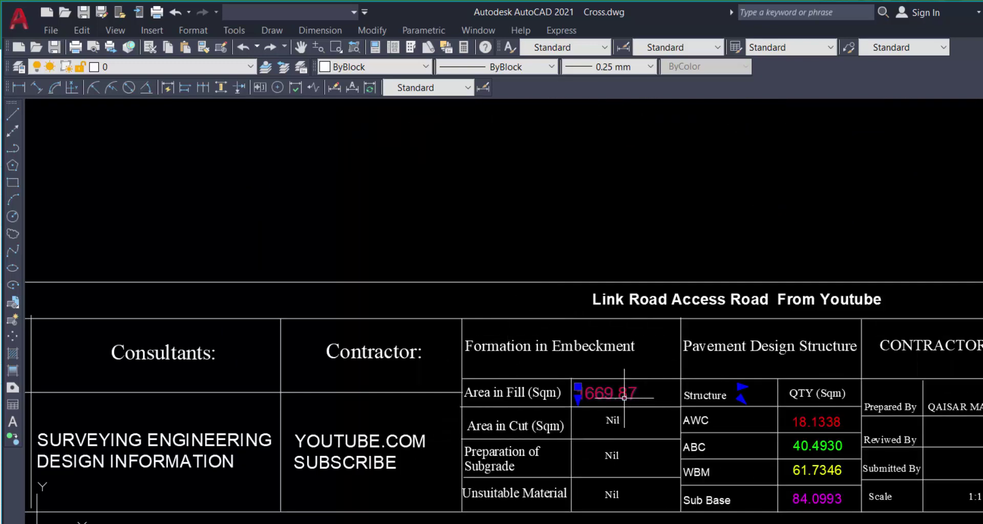
{"action": "key", "text": "Escape"}
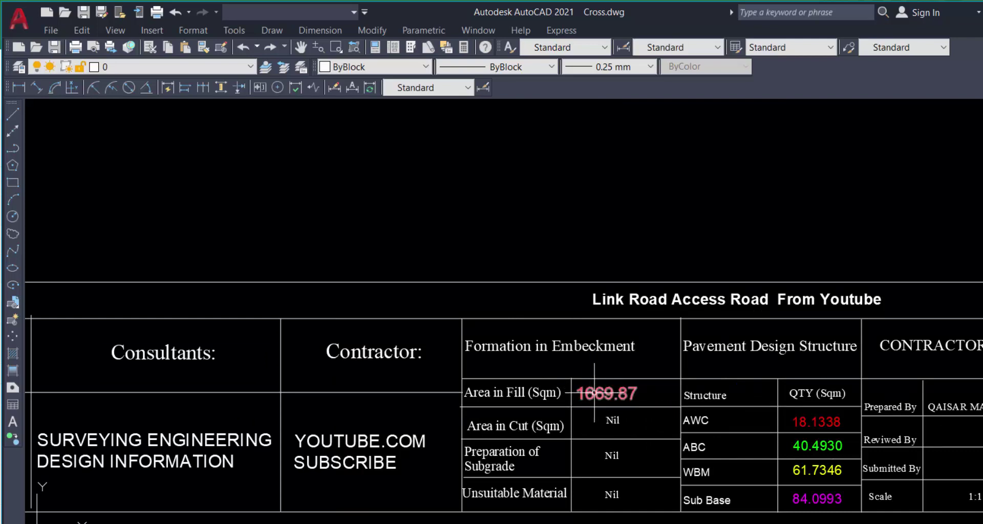
{"action": "scroll", "coordinate": [595, 392], "scroll_direction": "down", "scroll_amount": 3}
{"action": "scroll", "coordinate": [581, 369], "scroll_direction": "up", "scroll_amount": 2}
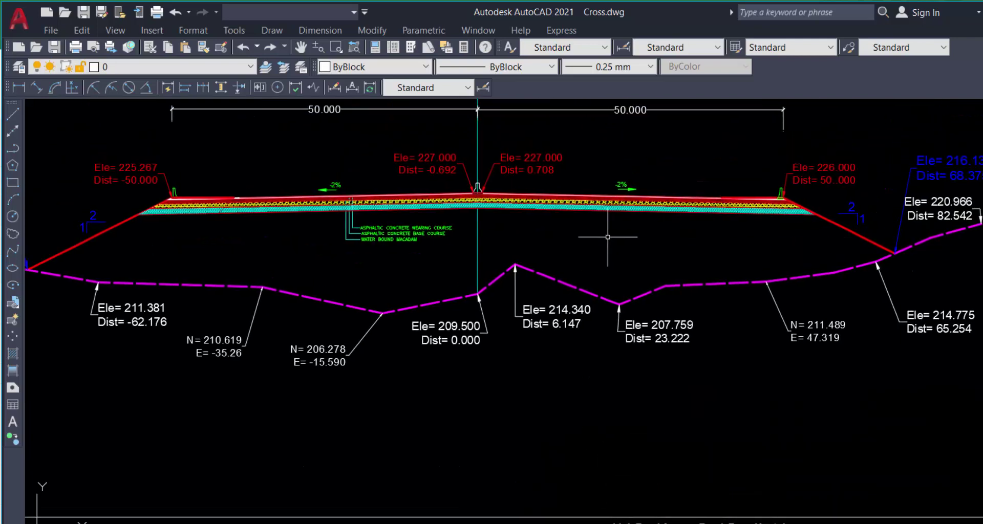
{"action": "scroll", "coordinate": [482, 254], "scroll_direction": "down", "scroll_amount": 2}
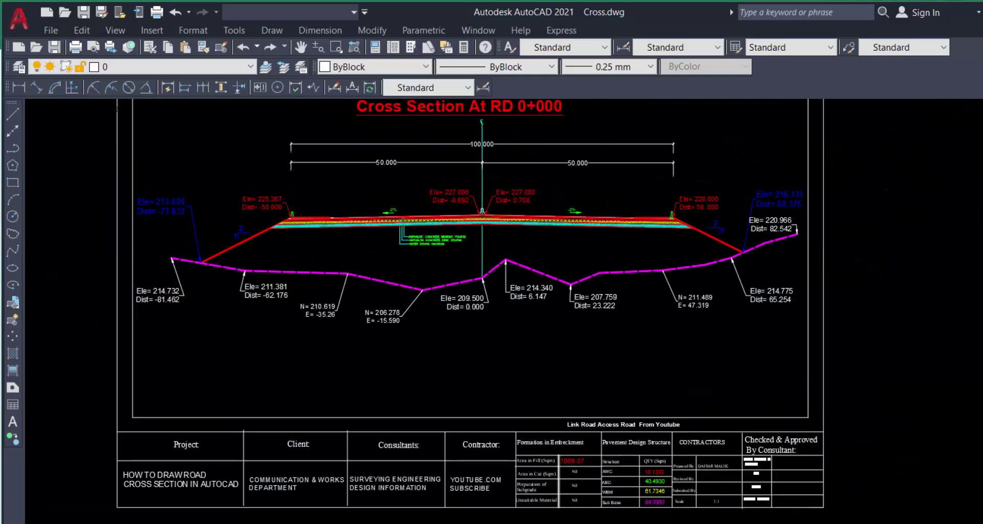
{"action": "scroll", "coordinate": [579, 474], "scroll_direction": "up", "scroll_amount": 5}
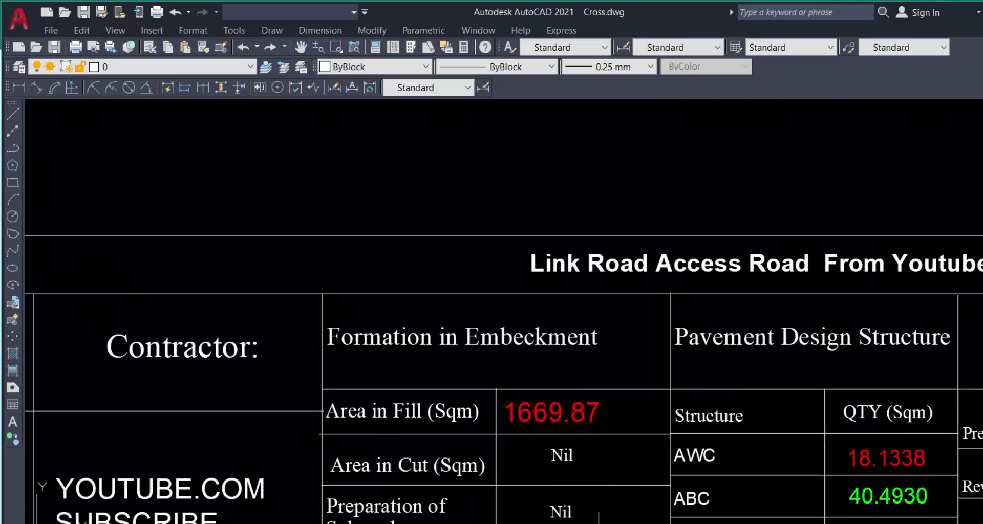
Enter 1669.87 as station 0+000's area in Excel cell D8.
{"action": "key", "text": "alt+Tab"}
{"action": "left_click", "coordinate": [352, 305]}
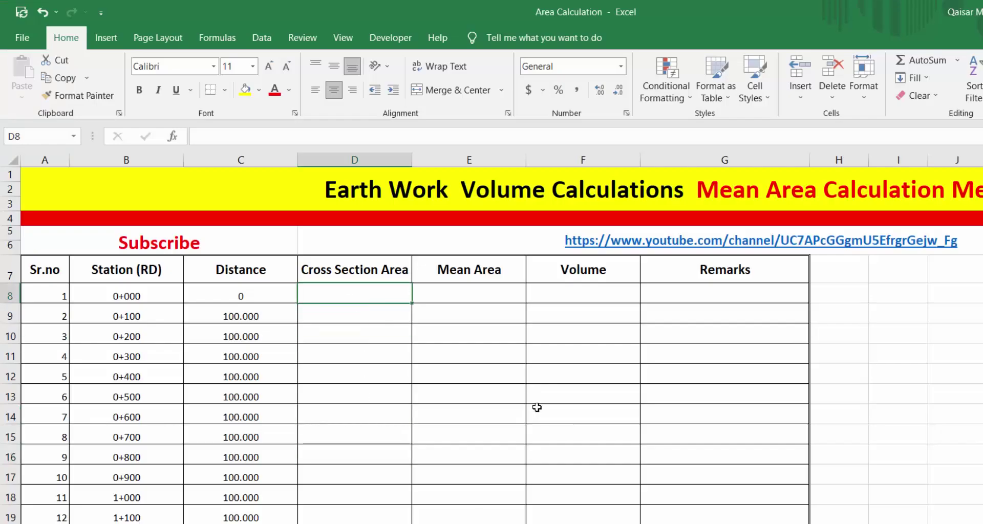
{"action": "type", "text": "1669.87"}
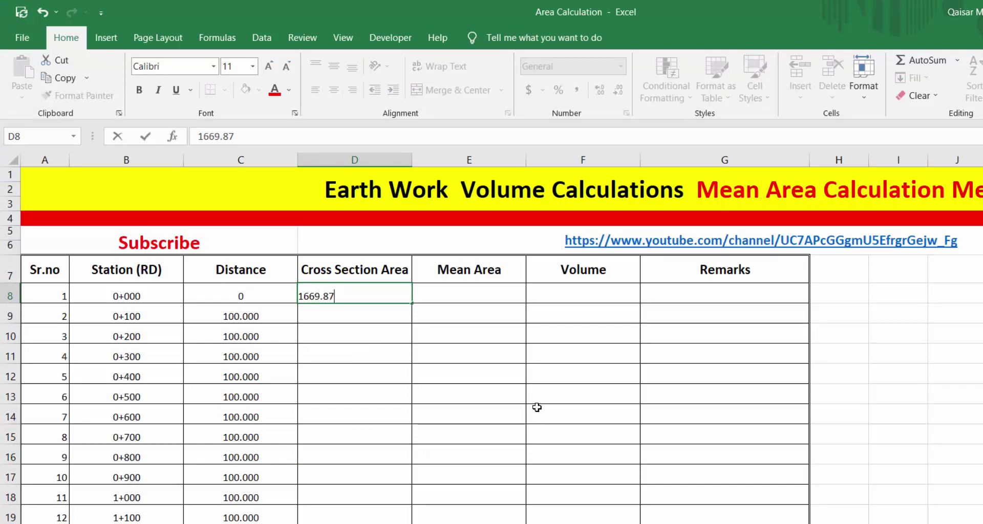
{"action": "key", "text": "Return"}
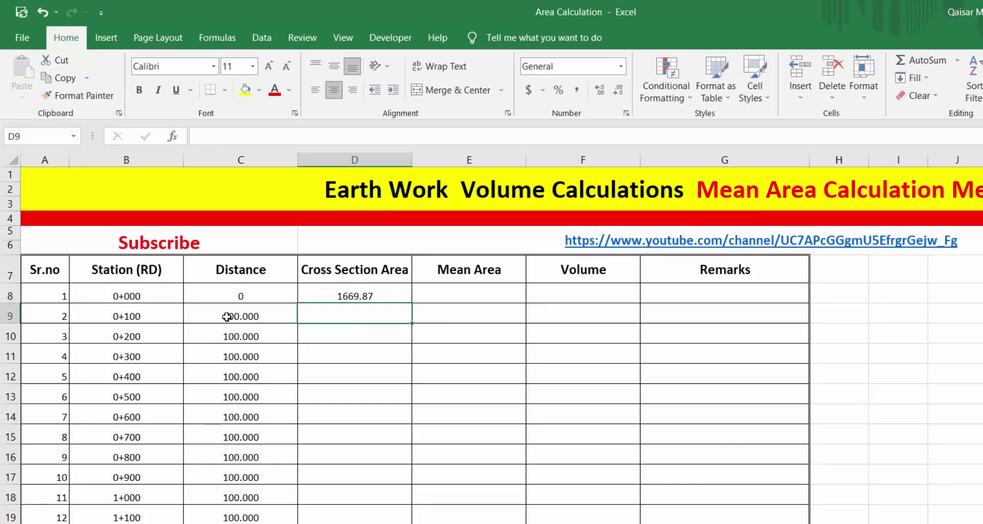
{"action": "left_click", "coordinate": [138, 318]}
{"action": "left_click", "coordinate": [336, 321]}
Read the 1525.65 fill area from AutoCAD's RD 0+100 sheet and return to Excel.
{"action": "key", "text": "alt+Tab"}
{"action": "scroll", "coordinate": [484, 434], "scroll_direction": "down", "scroll_amount": 5}
{"action": "scroll", "coordinate": [586, 334], "scroll_direction": "up", "scroll_amount": 2}
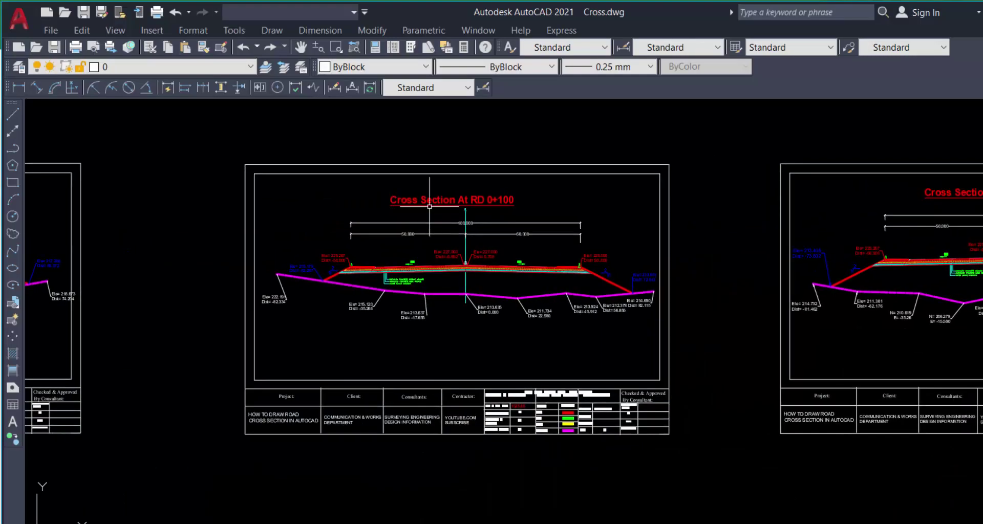
{"action": "scroll", "coordinate": [554, 205], "scroll_direction": "up", "scroll_amount": 2}
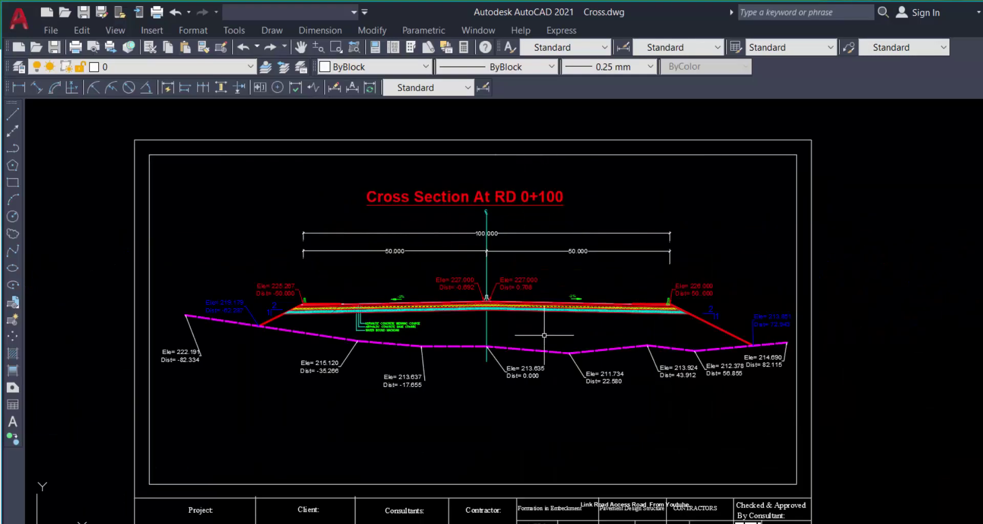
{"action": "scroll", "coordinate": [505, 359], "scroll_direction": "up", "scroll_amount": 1}
{"action": "scroll", "coordinate": [512, 450], "scroll_direction": "up", "scroll_amount": 4}
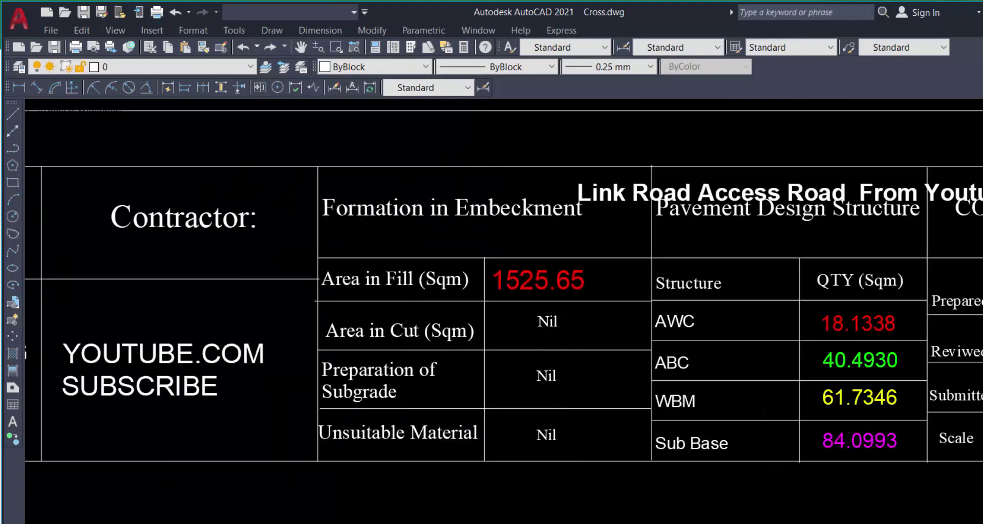
{"action": "scroll", "coordinate": [364, 265], "scroll_direction": "up", "scroll_amount": 1}
{"action": "left_click", "coordinate": [589, 192]}
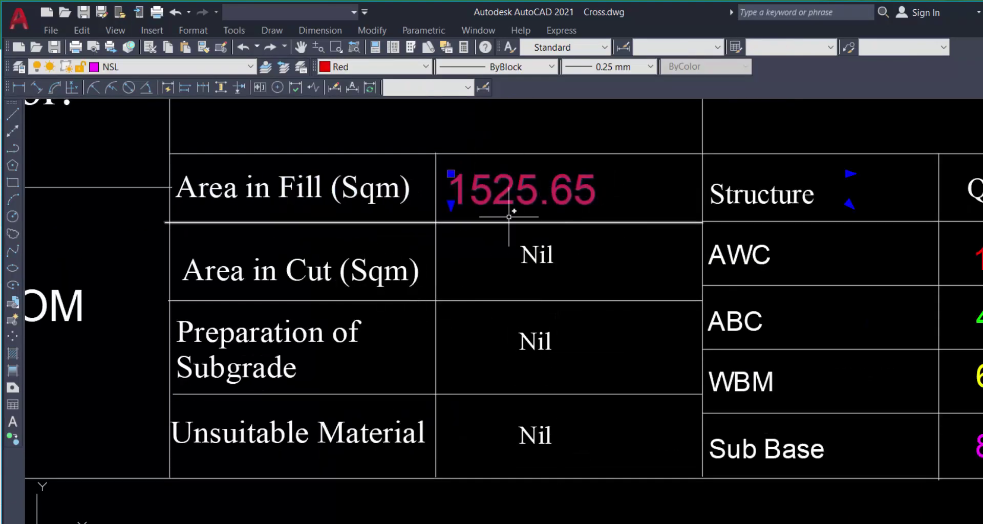
{"action": "key", "text": "Escape"}
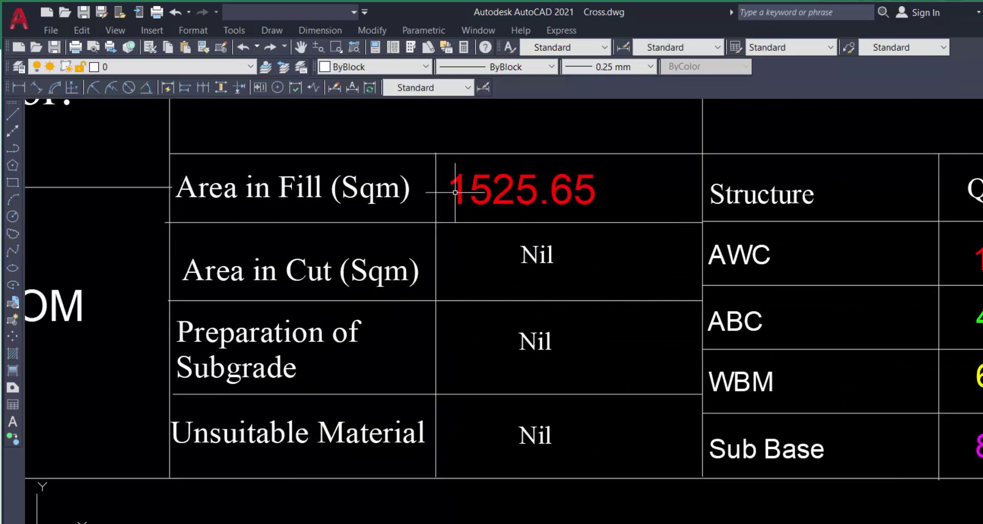
{"action": "key", "text": "alt+Tab"}
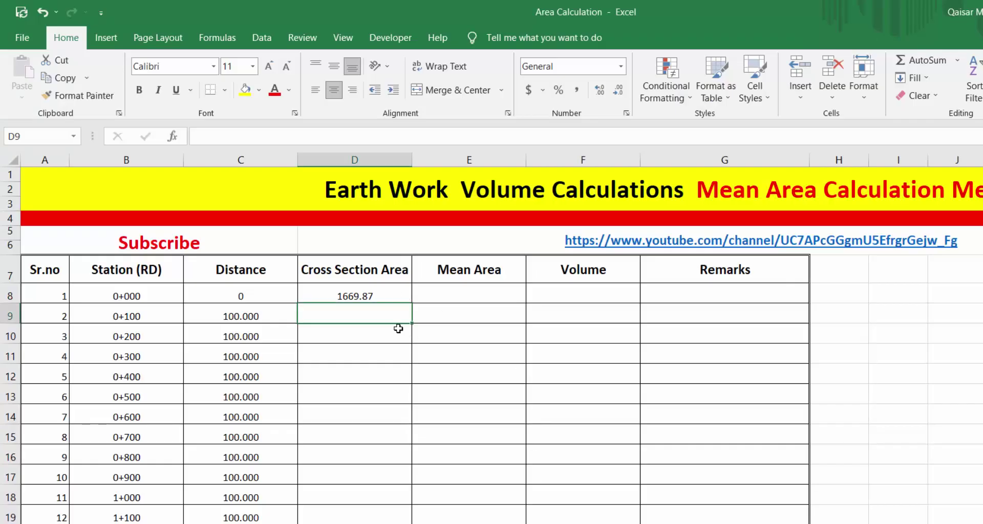
Type 1525.65 into D9 and check it against D8's 1669.87 and station B9.
{"action": "type", "text": "1525.65"}
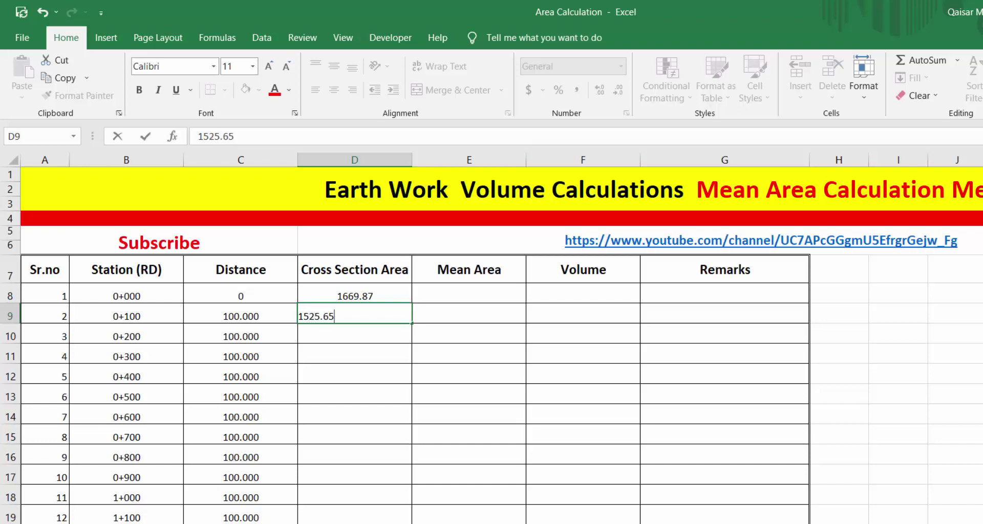
{"action": "key", "text": "Return"}
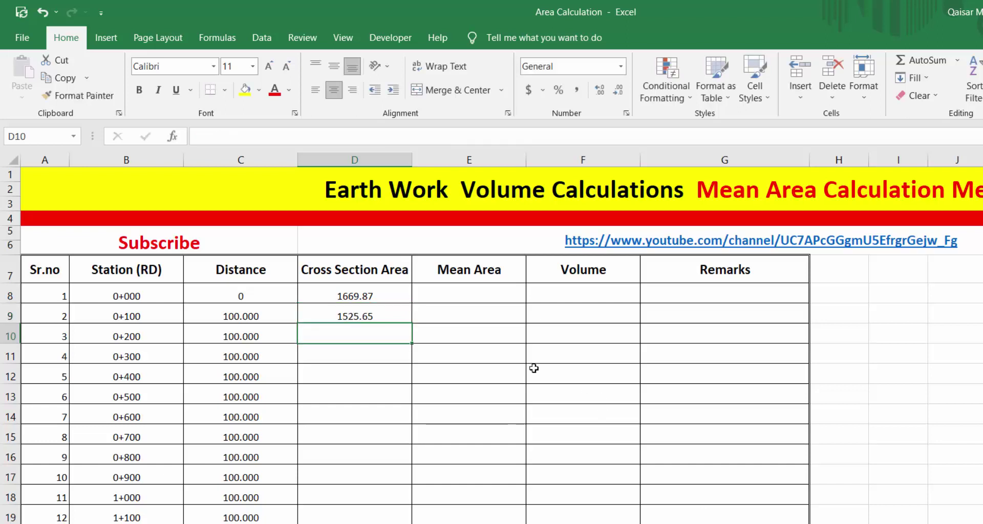
{"action": "left_click", "coordinate": [393, 315]}
{"action": "left_click", "coordinate": [376, 296]}
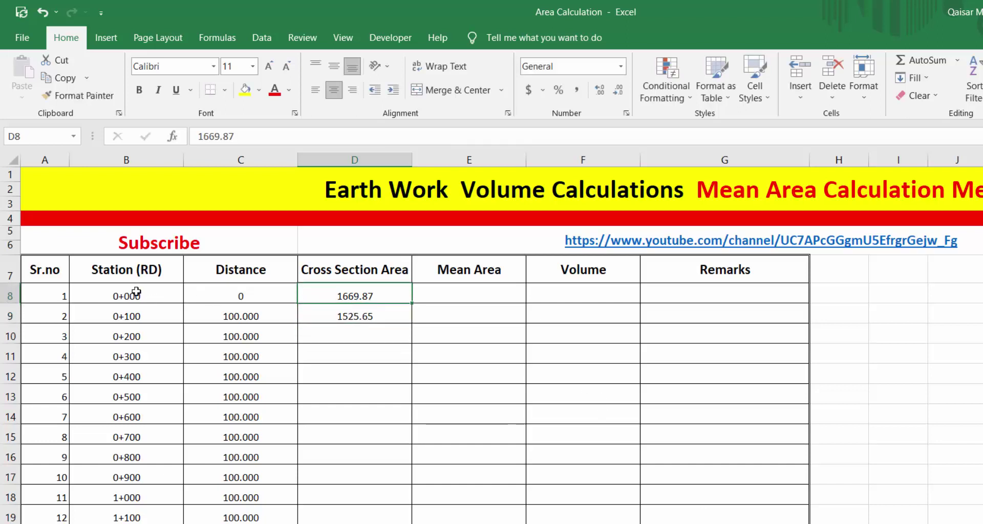
{"action": "left_click", "coordinate": [167, 316]}
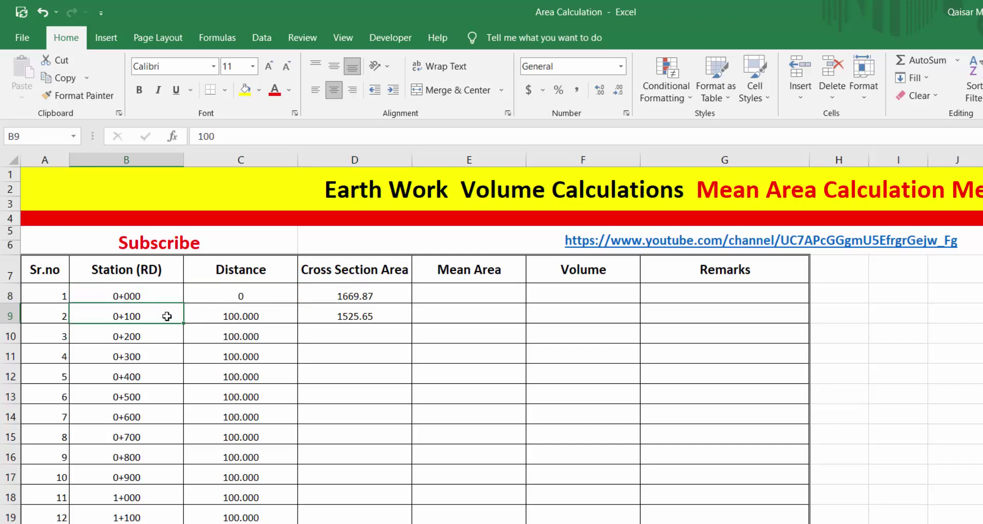
{"action": "left_click", "coordinate": [325, 313]}
{"action": "left_click", "coordinate": [353, 332]}
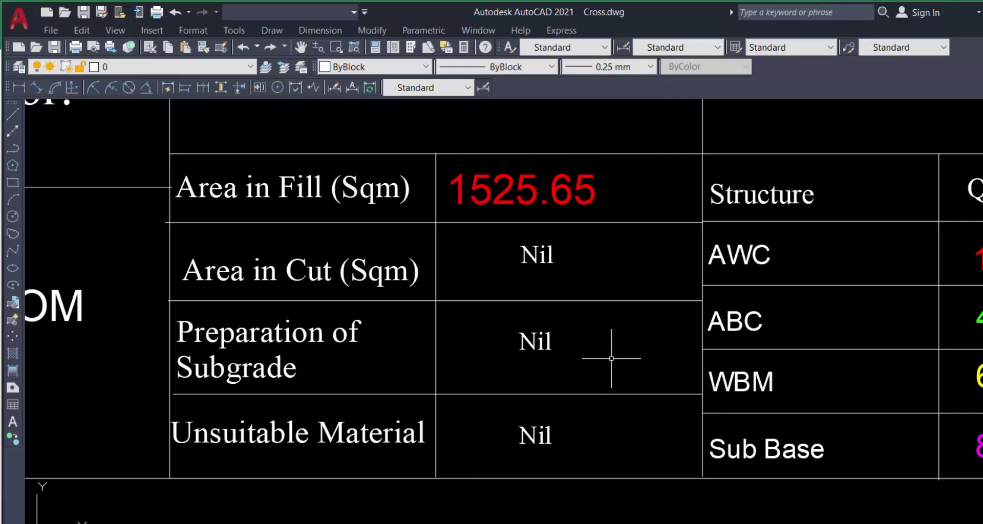
Zoom to the RD 0+200 title block, read the 2315.65 fill area, and return to Excel.
{"action": "scroll", "coordinate": [610, 351], "scroll_direction": "down", "scroll_amount": 3}
{"action": "scroll", "coordinate": [565, 353], "scroll_direction": "down", "scroll_amount": 3}
{"action": "scroll", "coordinate": [564, 353], "scroll_direction": "down", "scroll_amount": 3}
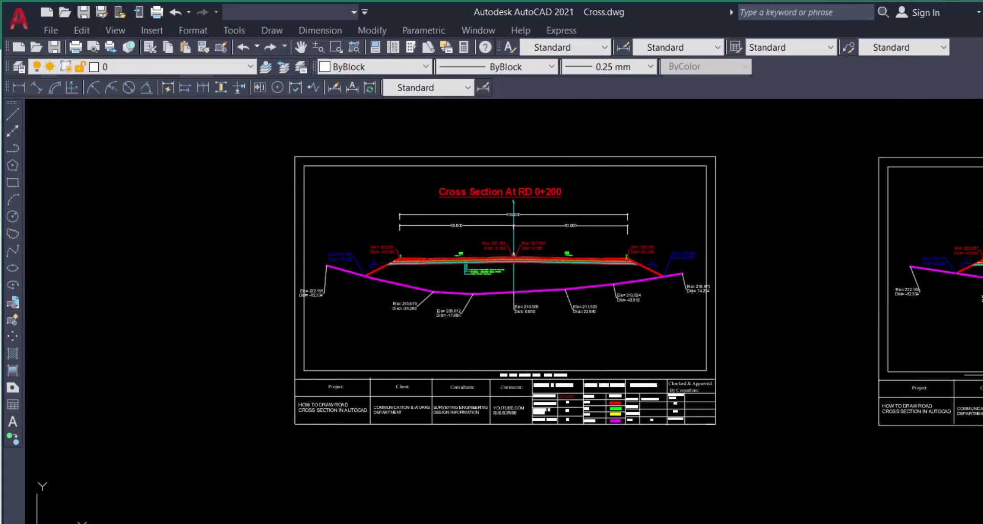
{"action": "scroll", "coordinate": [584, 390], "scroll_direction": "up", "scroll_amount": 5}
{"action": "scroll", "coordinate": [457, 357], "scroll_direction": "down", "scroll_amount": 3}
{"action": "scroll", "coordinate": [456, 307], "scroll_direction": "up", "scroll_amount": 1}
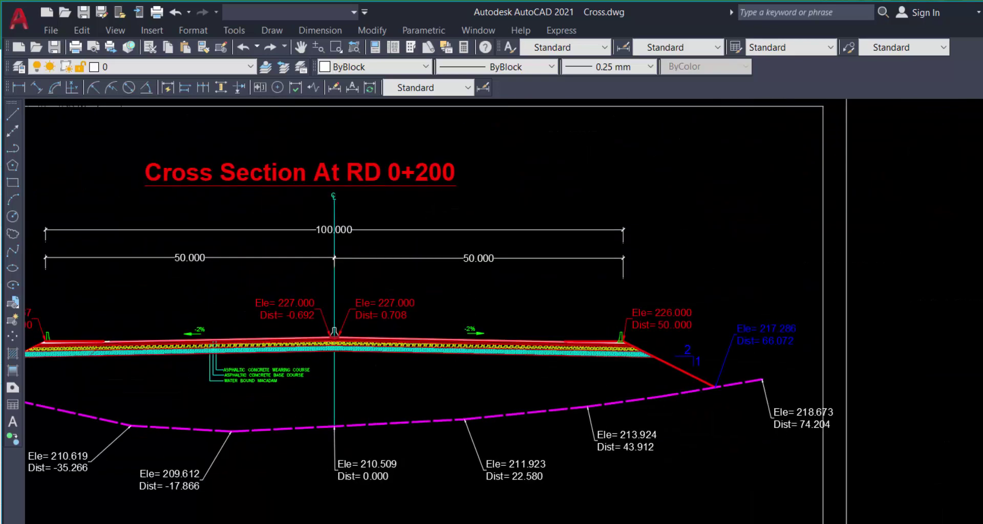
{"action": "scroll", "coordinate": [464, 202], "scroll_direction": "down", "scroll_amount": 2}
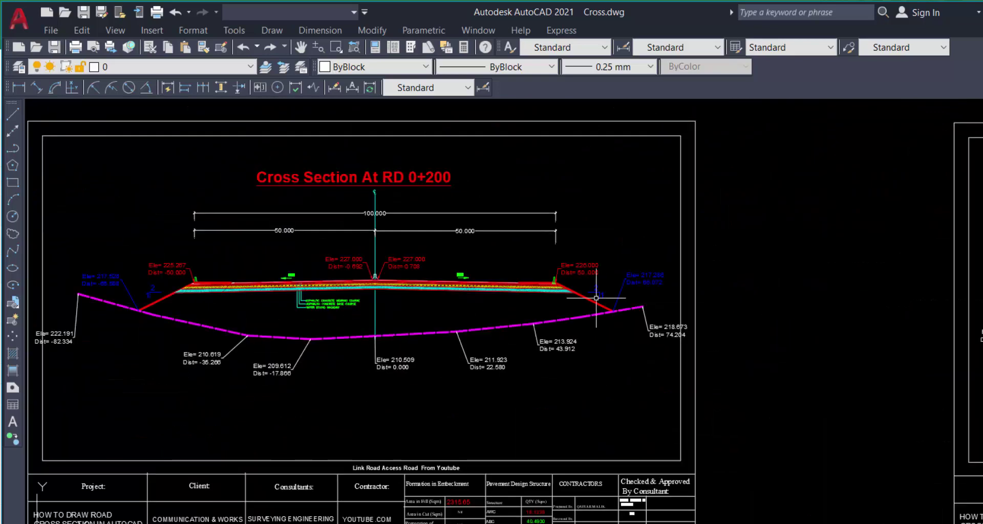
{"action": "scroll", "coordinate": [458, 520], "scroll_direction": "up", "scroll_amount": 8}
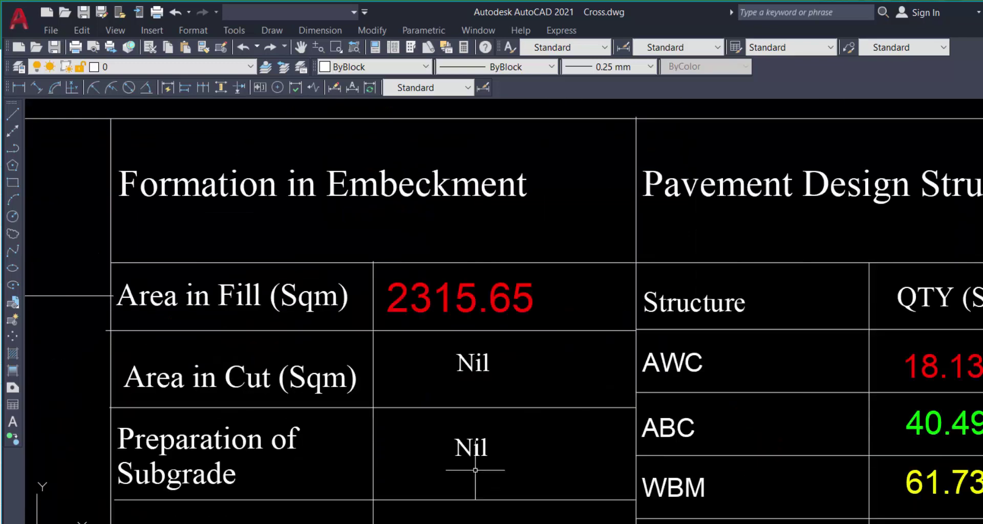
{"action": "left_click", "coordinate": [469, 305]}
{"action": "left_click", "coordinate": [410, 296]}
{"action": "key", "text": "Escape"}
{"action": "key", "text": "alt+Tab"}
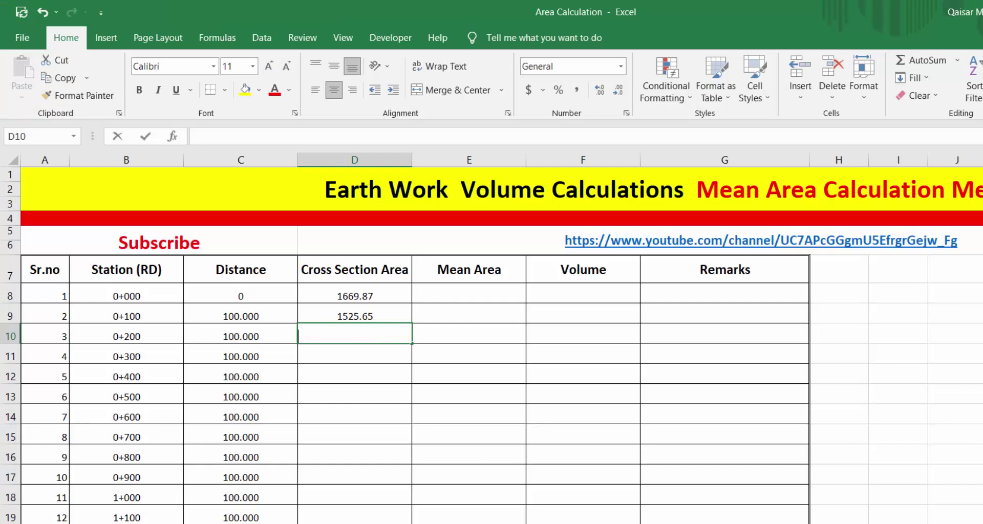
Enter areas 2315.65, 2015.25, 1550.65, 1630.25, 1555.25, 1662.25 and 1700.65 for stations 0+200 to 0+800.
{"action": "type", "text": "2315.65"}
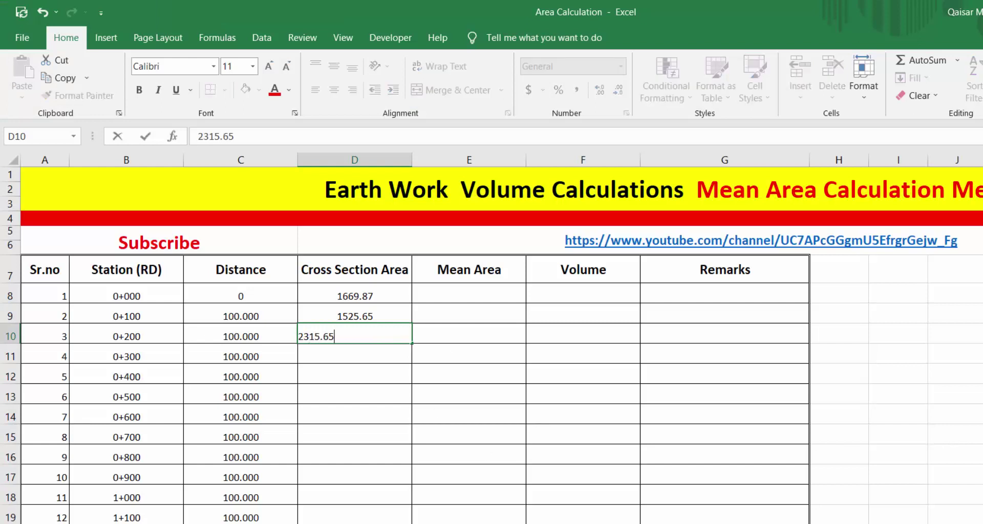
{"action": "key", "text": "Return"}
{"action": "scroll", "coordinate": [643, 450], "scroll_direction": "down", "scroll_amount": 1}
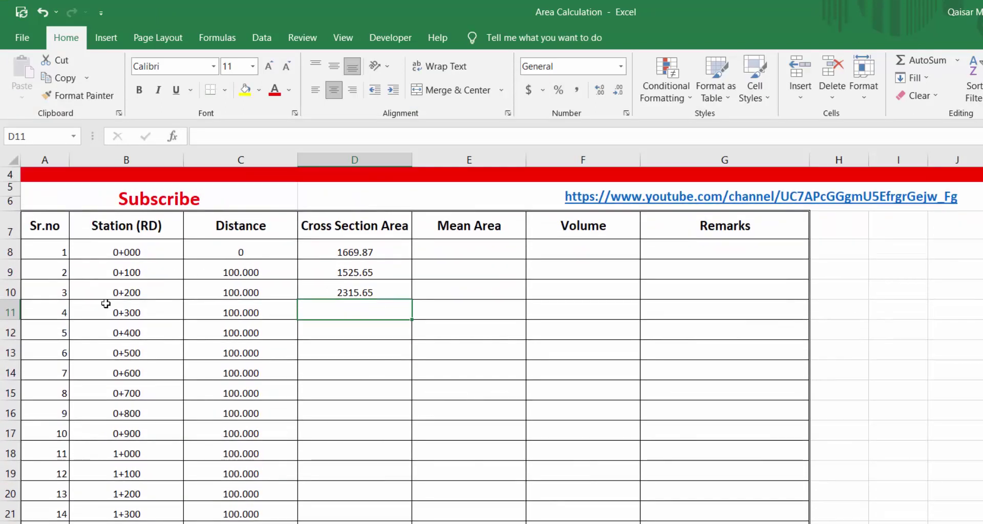
{"action": "left_click", "coordinate": [126, 310]}
{"action": "left_click", "coordinate": [357, 318]}
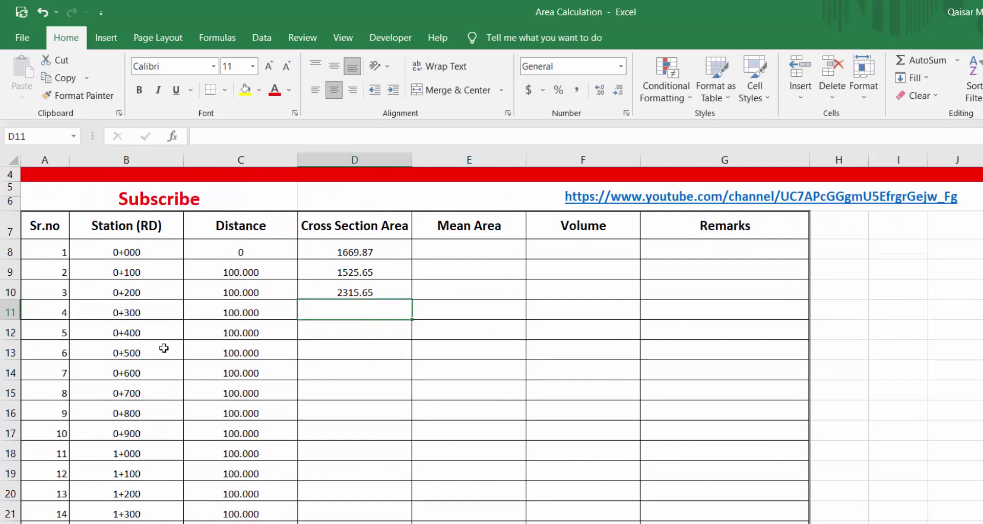
{"action": "left_click", "coordinate": [151, 337]}
{"action": "left_click", "coordinate": [345, 348]}
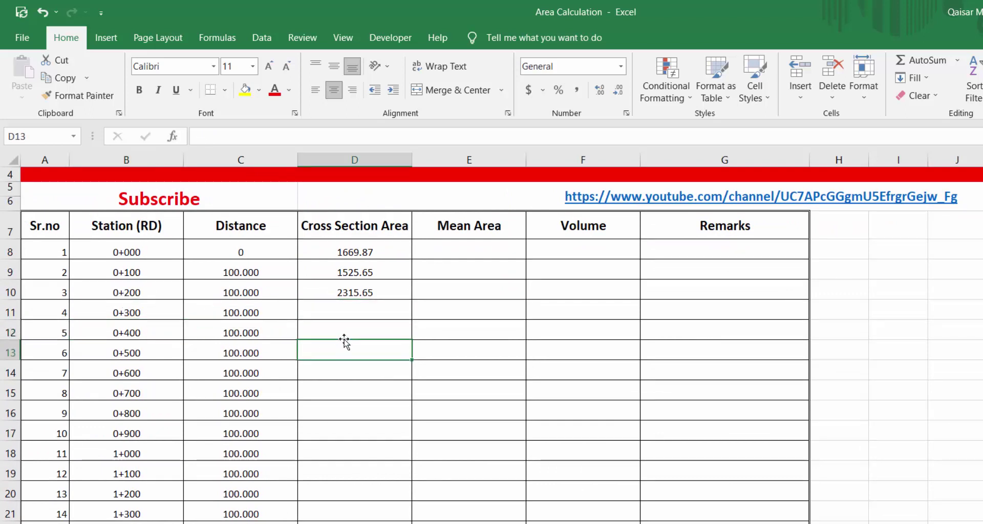
{"action": "left_click", "coordinate": [358, 314]}
{"action": "type", "text": "2015.25"}
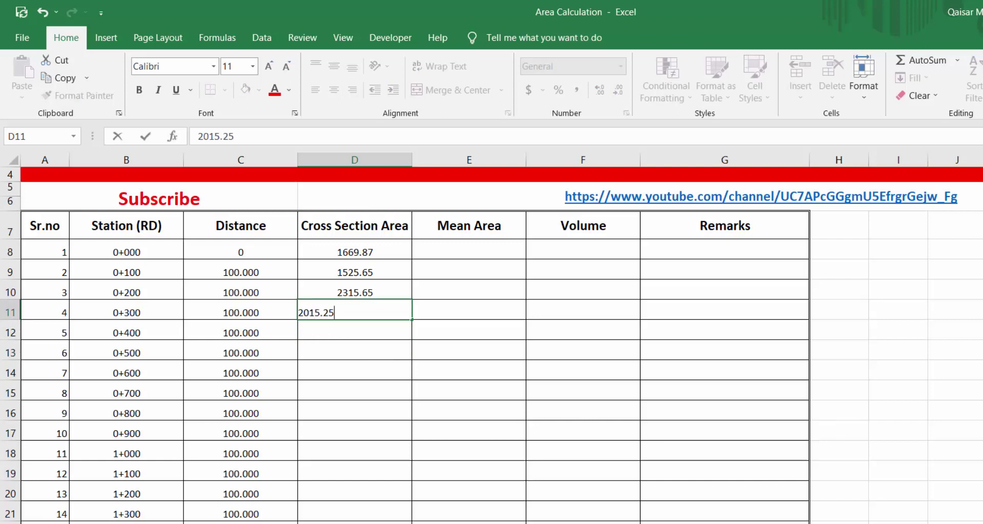
{"action": "key", "text": "Return"}
{"action": "type", "text": "1550."}
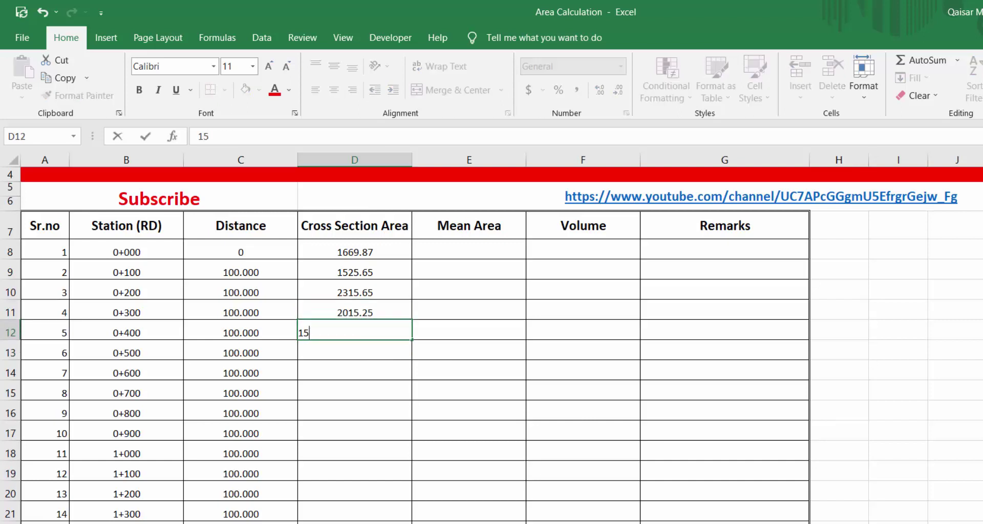
{"action": "type", "text": "65"}
{"action": "key", "text": "Return"}
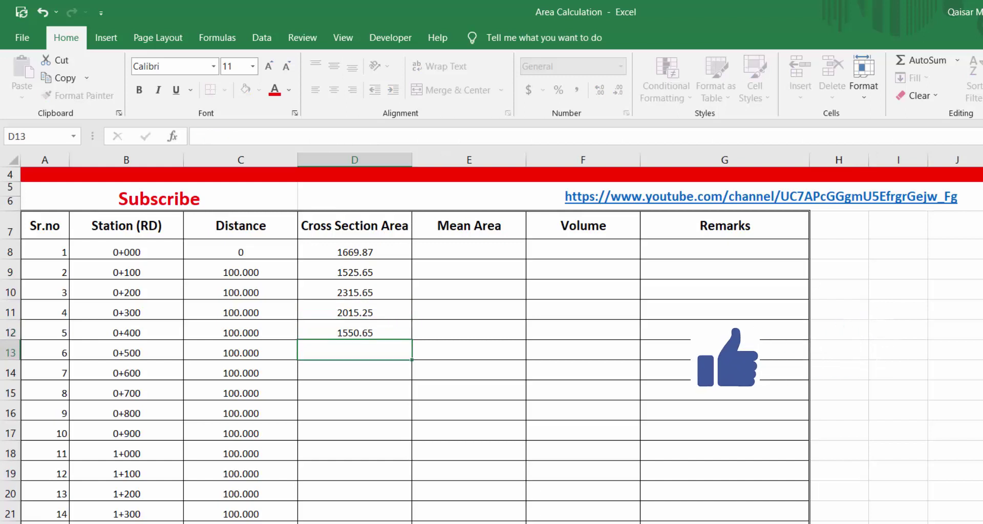
{"action": "type", "text": "1630.2"}
{"action": "type", "text": "5"}
{"action": "key", "text": "Return"}
{"action": "type", "text": "155"}
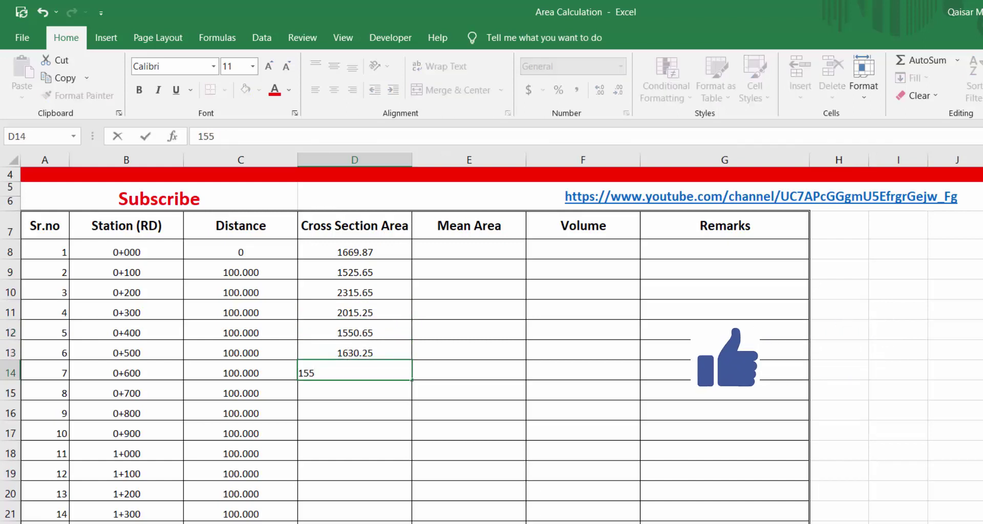
{"action": "type", "text": "5.25"}
{"action": "key", "text": "Return"}
{"action": "type", "text": "1662"}
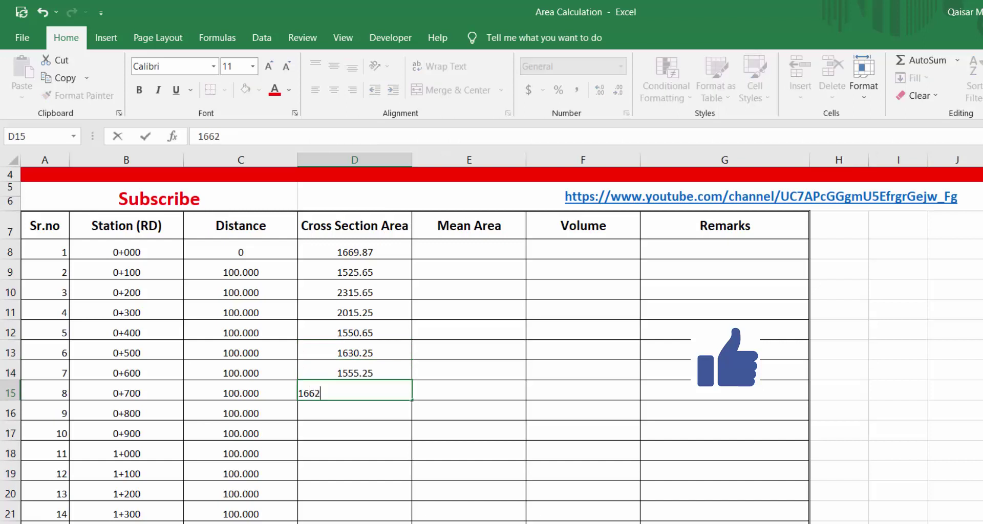
{"action": "type", "text": ".25"}
{"action": "key", "text": "Return"}
{"action": "type", "text": "1700.65"}
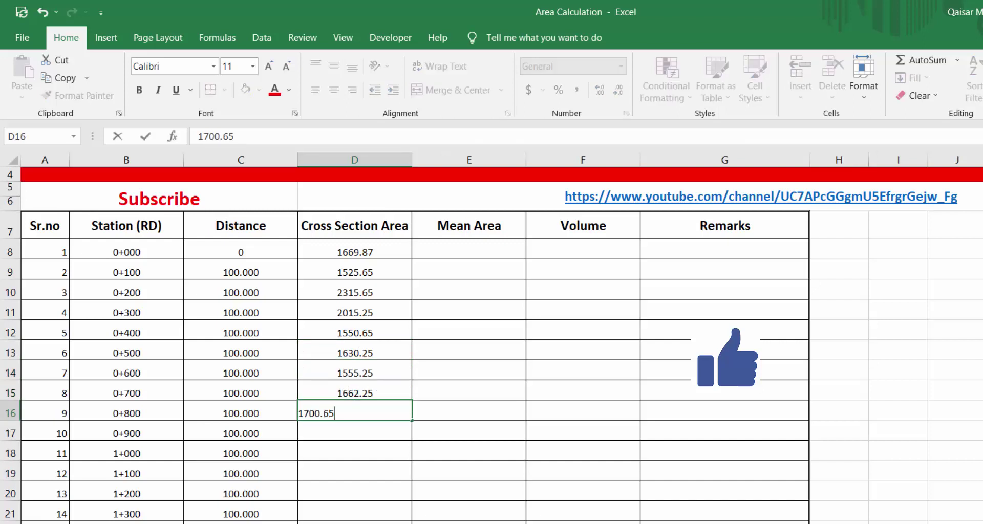
{"action": "key", "text": "Return"}
Enter areas 1630.25, 1825.65, 1962.35, 2115.32 and 2230 for stations 0+900 to 1+300.
{"action": "type", "text": "1630.25"}
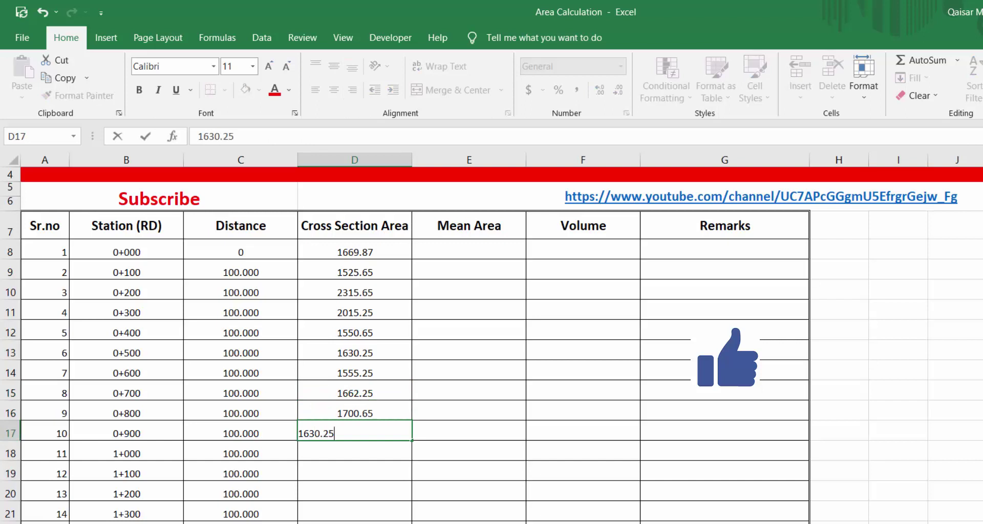
{"action": "key", "text": "Return"}
{"action": "type", "text": "1825.6"}
{"action": "key", "text": "Return"}
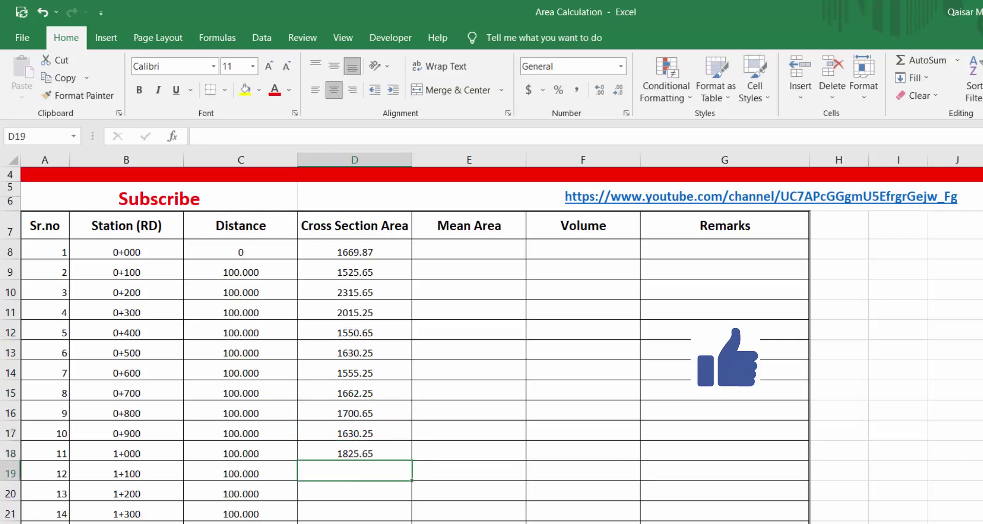
{"action": "type", "text": "1962.35"}
{"action": "key", "text": "Return"}
{"action": "type", "text": "21"}
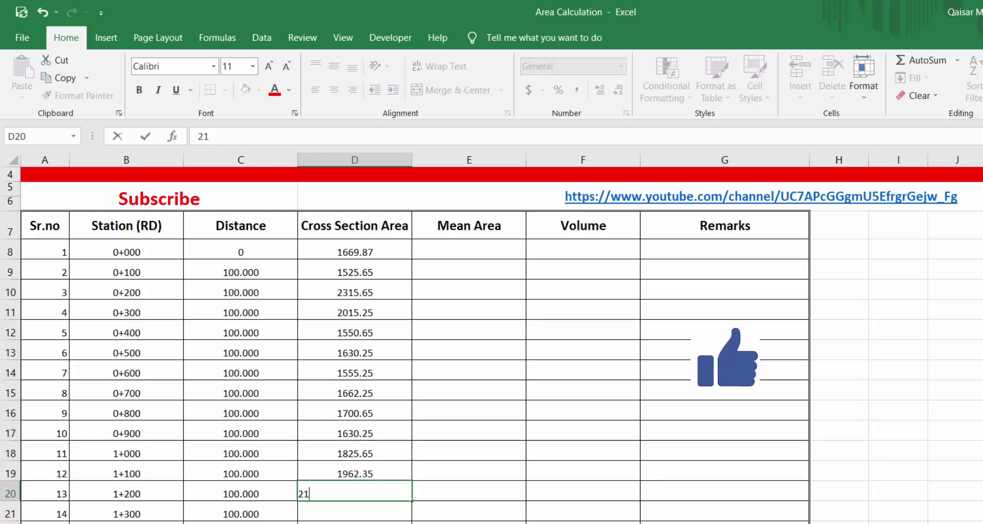
{"action": "type", "text": "15.32"}
{"action": "key", "text": "Return"}
{"action": "type", "text": "22"}
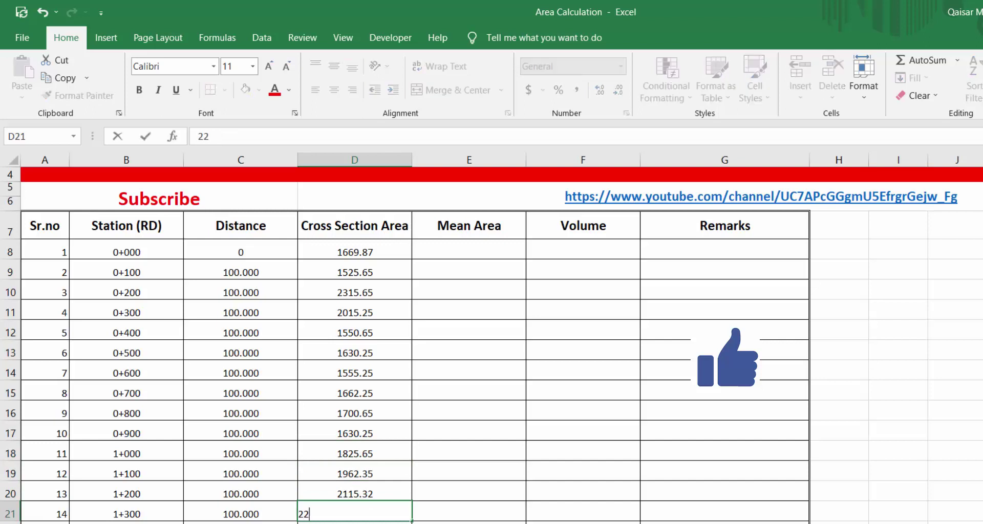
{"action": "key", "text": "Return"}
Enter areas 1832.65, 1632.25, 1785.25, 1965.25 and 2112.5 for stations 1+400 to 1+800.
{"action": "scroll", "coordinate": [406, 430], "scroll_direction": "down", "scroll_amount": 2}
{"action": "type", "text": "18"}
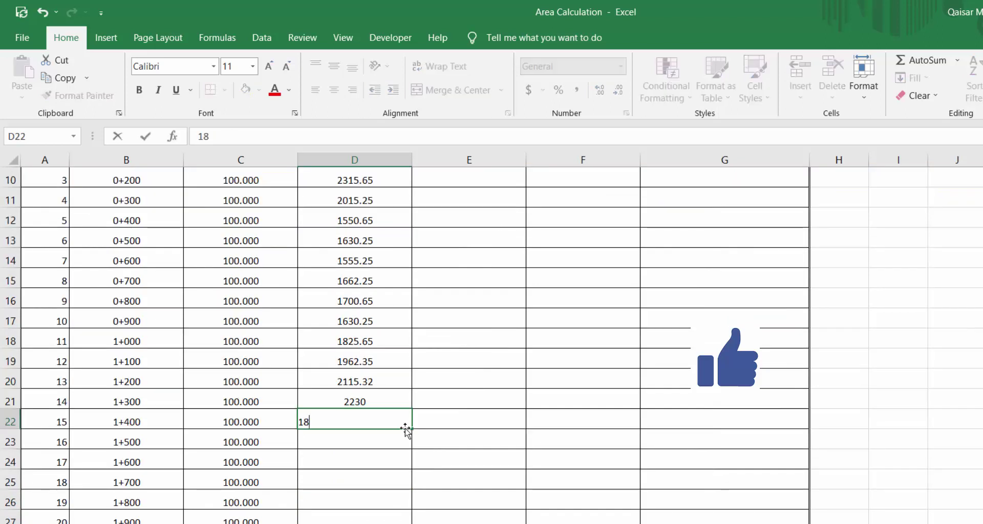
{"action": "type", "text": "32.65"}
{"action": "key", "text": "Return"}
{"action": "type", "text": "1632.25"}
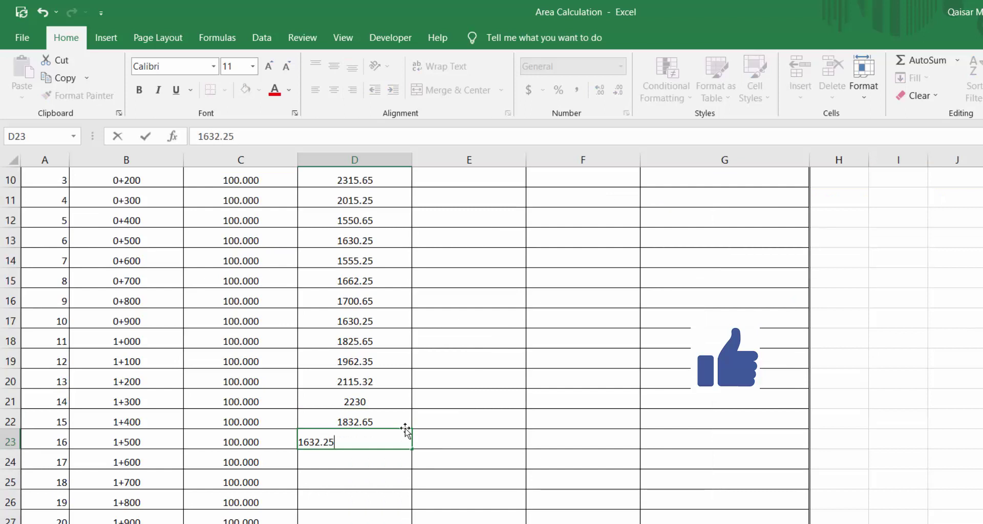
{"action": "key", "text": "Return"}
{"action": "type", "text": "1785."}
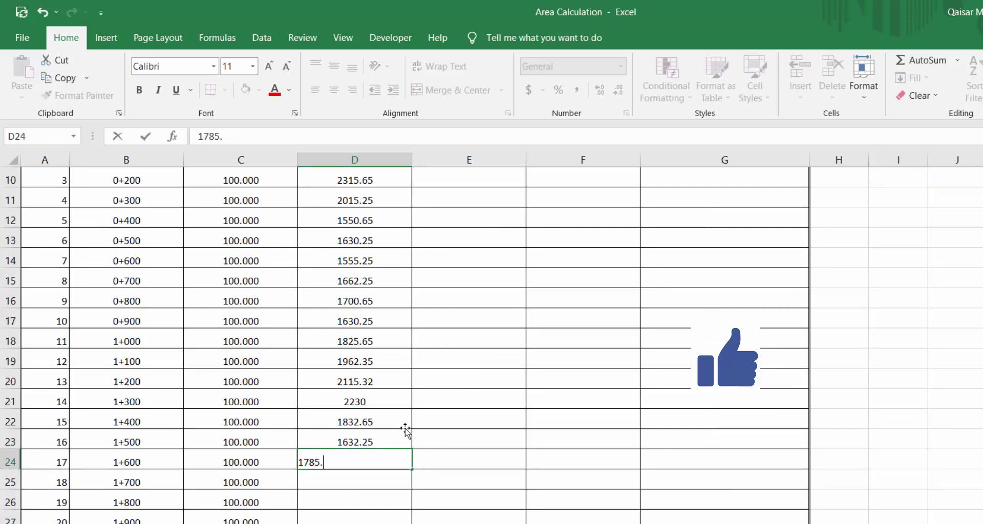
{"action": "type", "text": "25"}
{"action": "key", "text": "Return"}
{"action": "type", "text": "1965."}
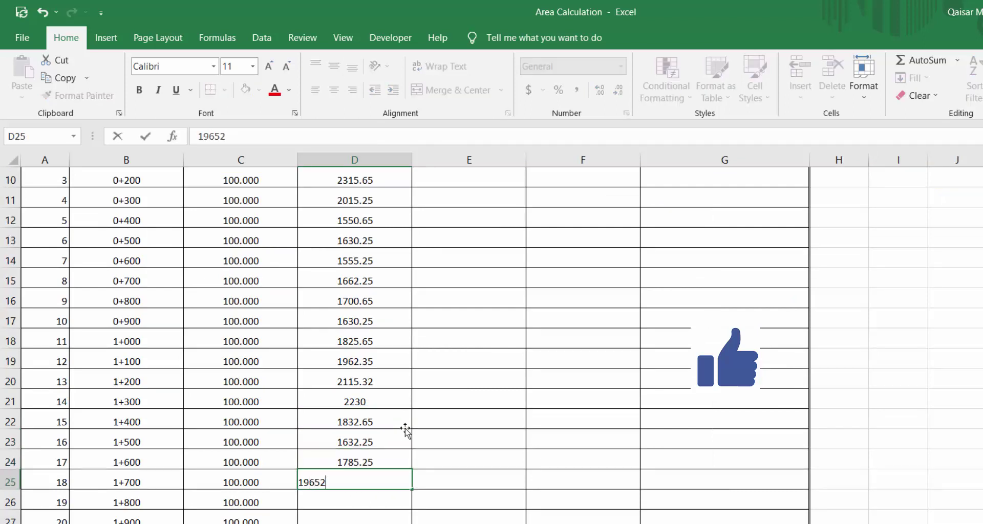
{"action": "type", "text": "25"}
{"action": "key", "text": "Return"}
{"action": "type", "text": "2112.5"}
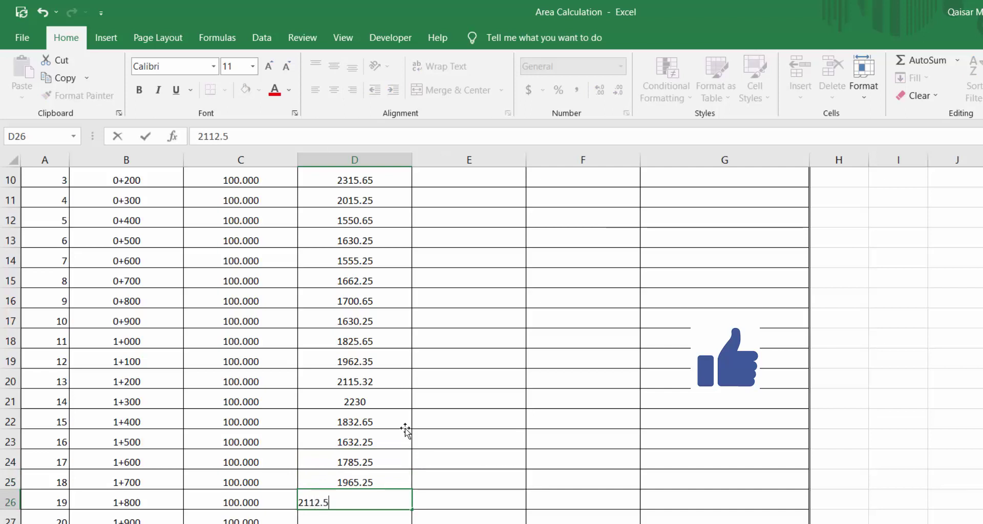
{"action": "key", "text": "Return"}
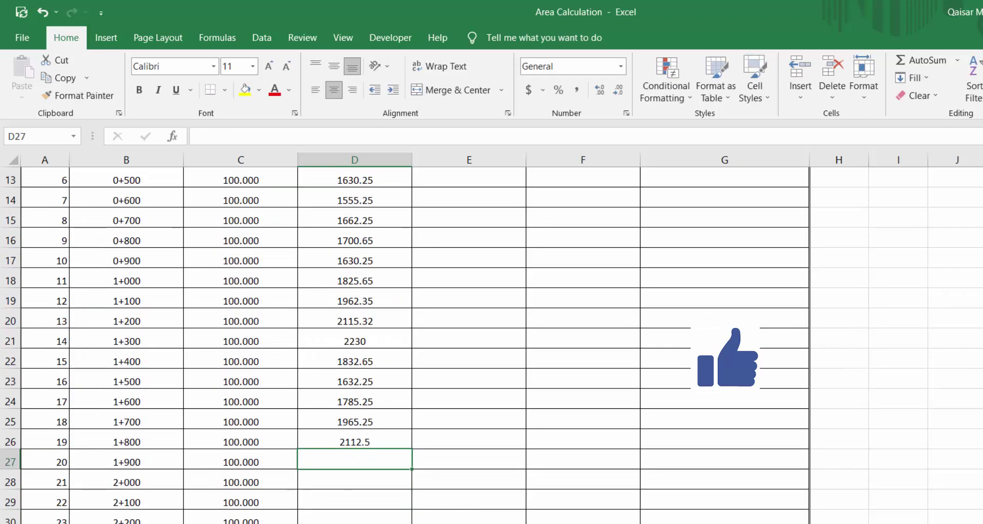
Enter areas 2222.85, 2500.15, 2645.25, 2715.28, 2810.25 and 2600 for stations 1+900 to 2+400.
{"action": "type", "text": "222.85"}
{"action": "key", "text": "Return"}
{"action": "type", "text": "25"}
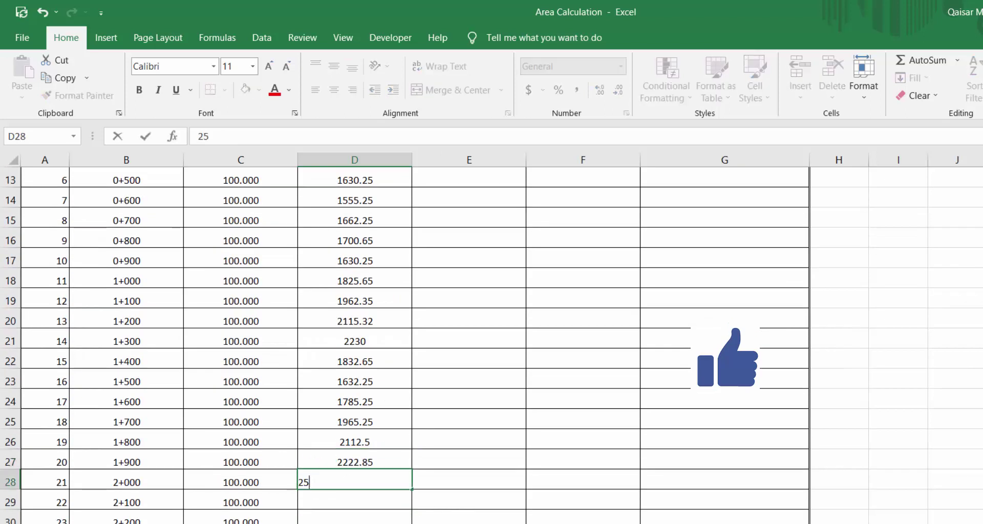
{"action": "type", "text": "00.15"}
{"action": "key", "text": "Return"}
{"action": "type", "text": "26"}
{"action": "type", "text": "45.25"}
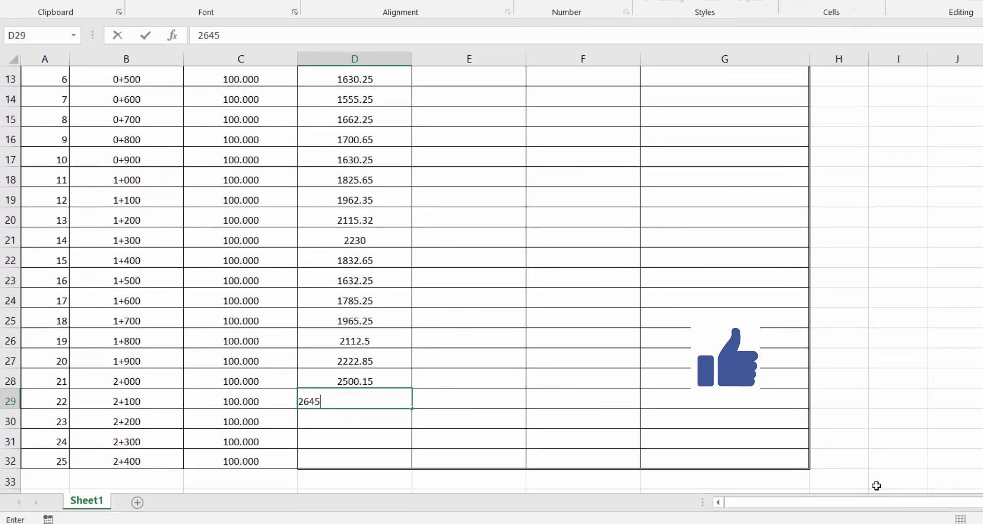
{"action": "key", "text": "Return"}
{"action": "type", "text": "2715.2"}
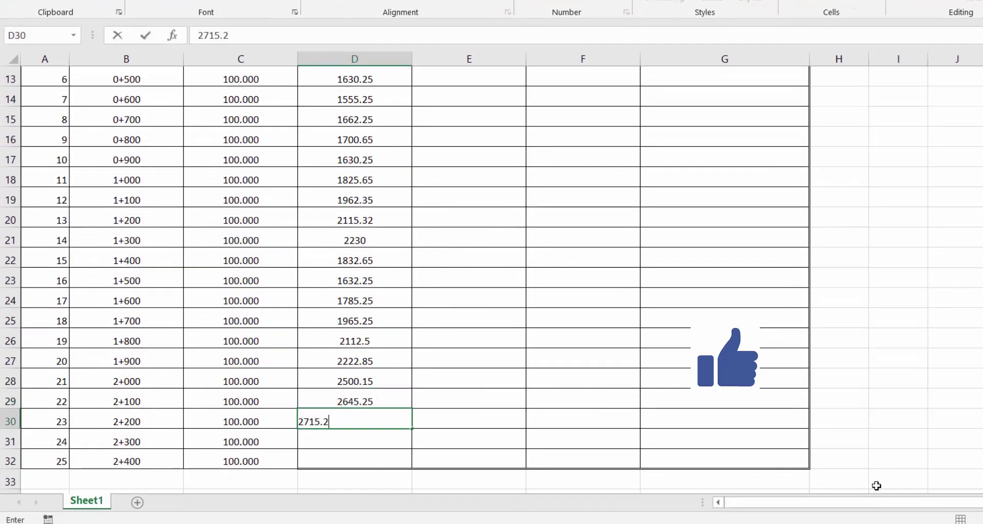
{"action": "type", "text": "8"}
{"action": "key", "text": "Return"}
{"action": "type", "text": "2810.25"}
{"action": "key", "text": "Return"}
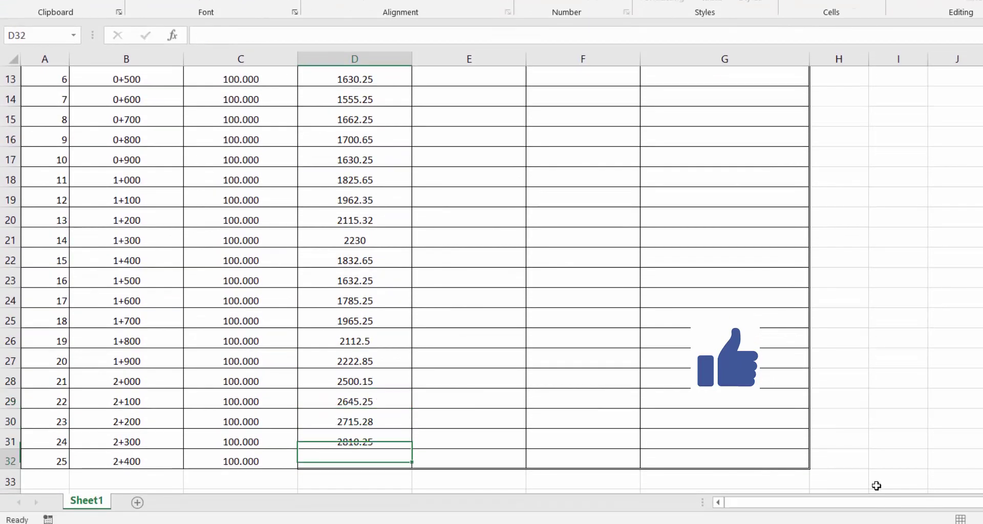
{"action": "type", "text": "2600"}
{"action": "key", "text": "Return"}
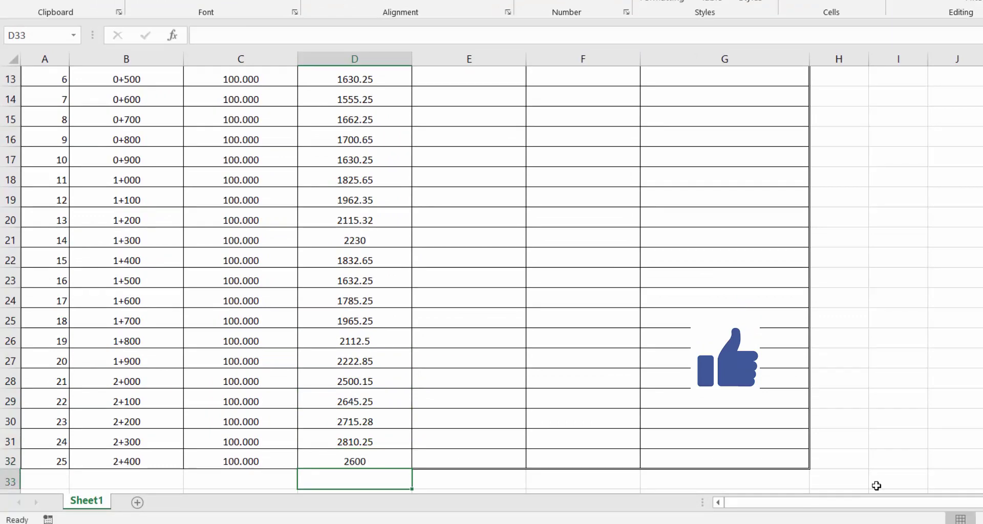
Review the entered area values against their stations, down to 2600 at 2+400.
{"action": "scroll", "coordinate": [404, 311], "scroll_direction": "up", "scroll_amount": 2}
{"action": "left_click", "coordinate": [395, 109]}
{"action": "key", "text": "Down"}
{"action": "key", "text": "Down"}
{"action": "scroll", "coordinate": [361, 174], "scroll_direction": "down", "scroll_amount": 1}
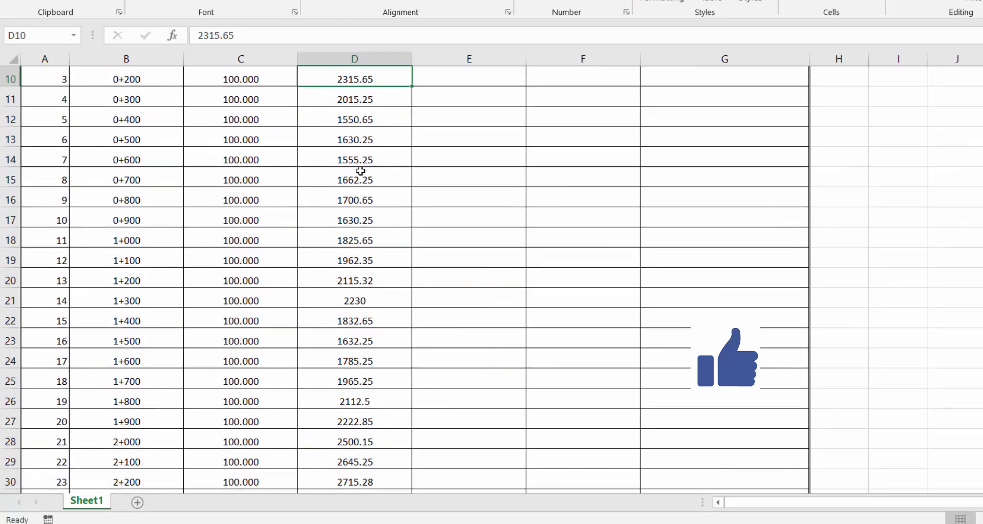
{"action": "scroll", "coordinate": [327, 191], "scroll_direction": "down", "scroll_amount": 1}
{"action": "scroll", "coordinate": [353, 187], "scroll_direction": "down", "scroll_amount": 1}
{"action": "left_click", "coordinate": [368, 270]}
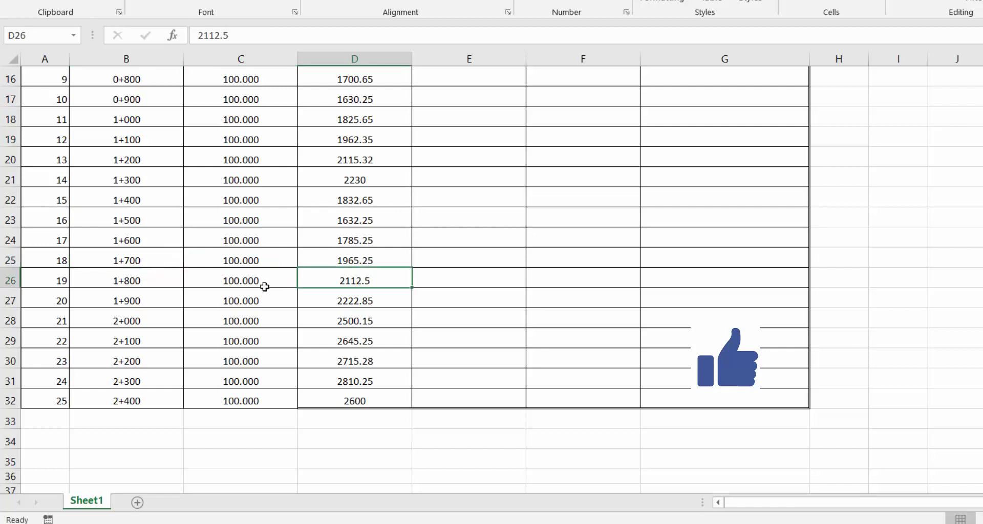
{"action": "left_click", "coordinate": [148, 284]}
{"action": "left_click", "coordinate": [310, 296]}
{"action": "left_click", "coordinate": [144, 303]}
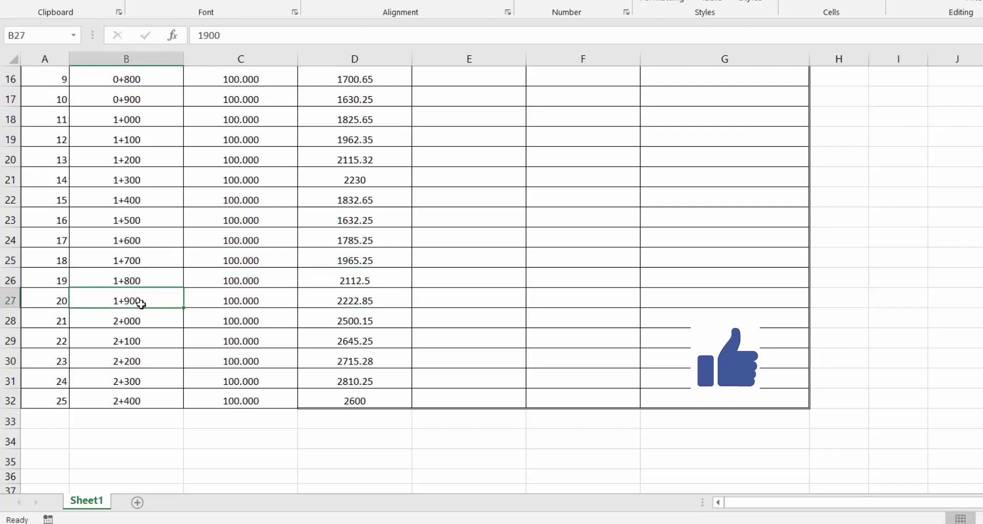
{"action": "left_click", "coordinate": [383, 302]}
{"action": "left_click", "coordinate": [151, 361]}
{"action": "left_click", "coordinate": [309, 402]}
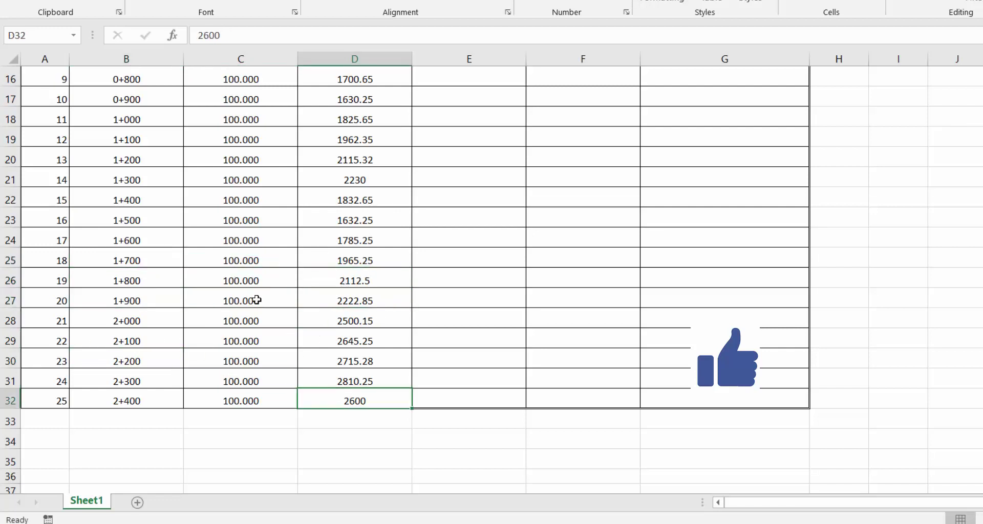
Bring up the AutoCAD Cross.dwg cross-sections and pan to show the full title.
{"action": "scroll", "coordinate": [177, 342], "scroll_direction": "up", "scroll_amount": 2}
{"action": "scroll", "coordinate": [230, 355], "scroll_direction": "up", "scroll_amount": 3}
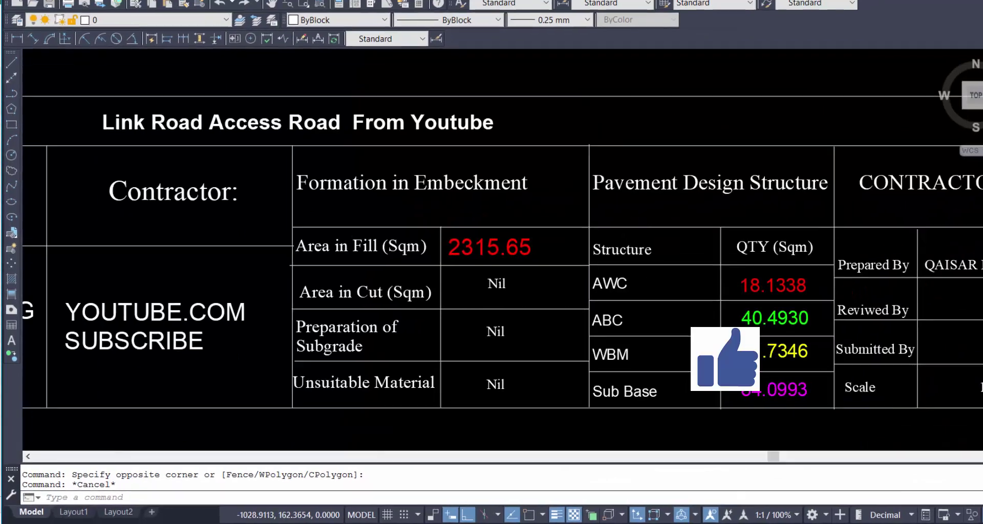
{"action": "scroll", "coordinate": [523, 206], "scroll_direction": "down", "scroll_amount": 3}
{"action": "scroll", "coordinate": [523, 206], "scroll_direction": "down", "scroll_amount": 2}
{"action": "scroll", "coordinate": [524, 206], "scroll_direction": "down", "scroll_amount": 2}
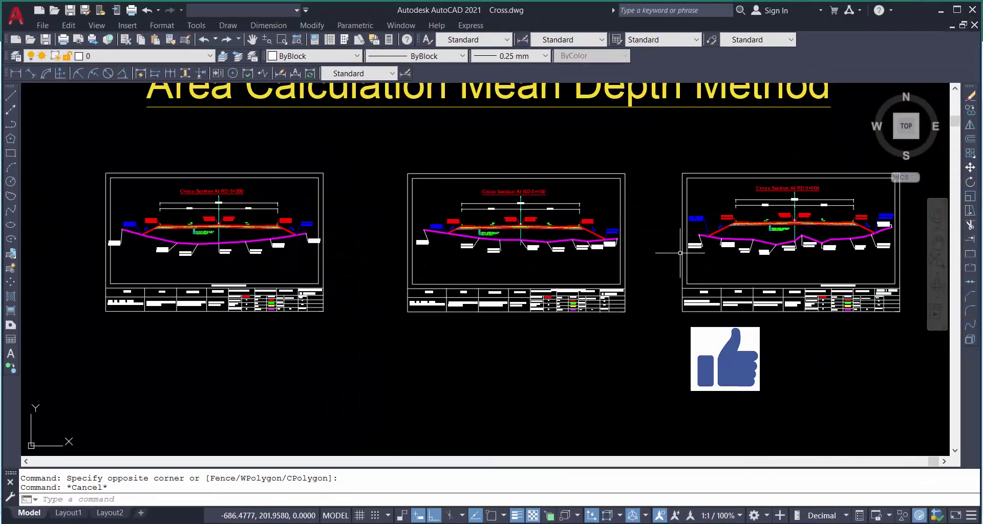
{"action": "left_click_drag", "start_coordinate": [630, 198], "coordinate": [637, 237]}
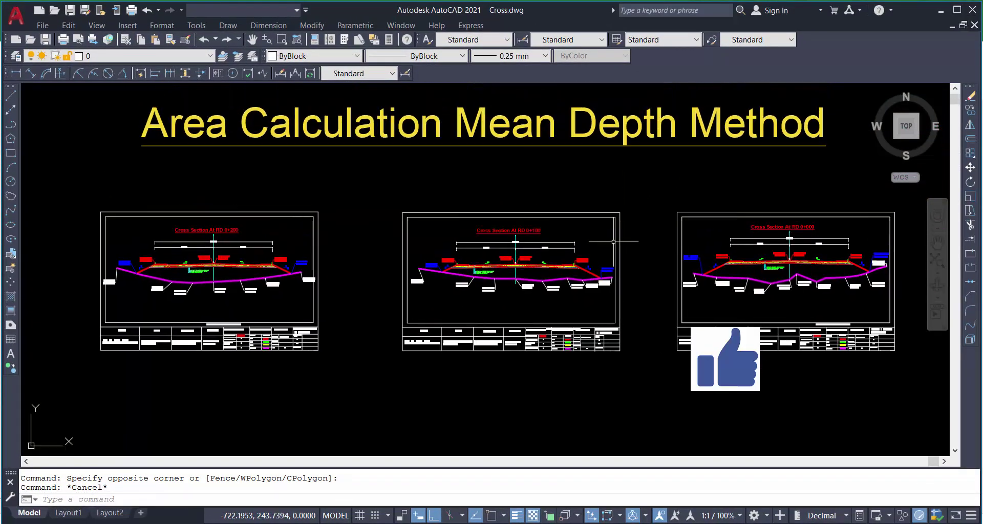
Center and middle-align the table's data rows from row 8 down.
{"action": "scroll", "coordinate": [540, 296], "scroll_direction": "up", "scroll_amount": 2}
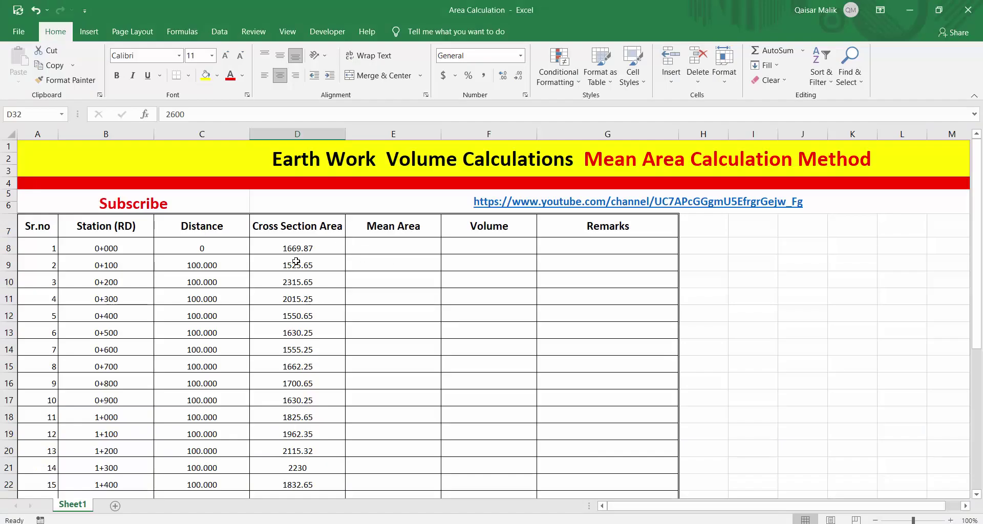
{"action": "scroll", "coordinate": [295, 298], "scroll_direction": "down", "scroll_amount": 5}
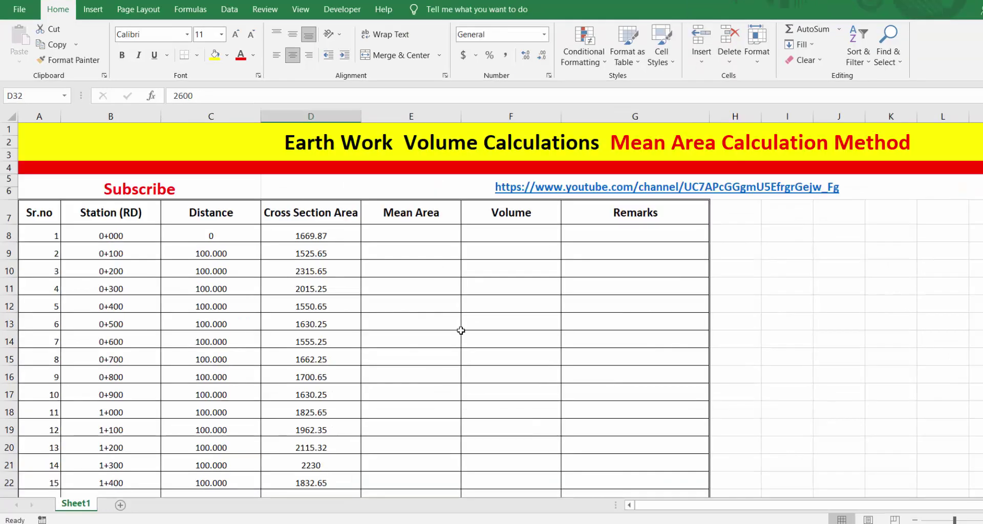
{"action": "mouse_move", "coordinate": [50, 234]}
{"action": "left_mouse_down"}
{"action": "mouse_move", "coordinate": [686, 516]}
{"action": "mouse_move", "coordinate": [679, 470]}
{"action": "left_mouse_up"}
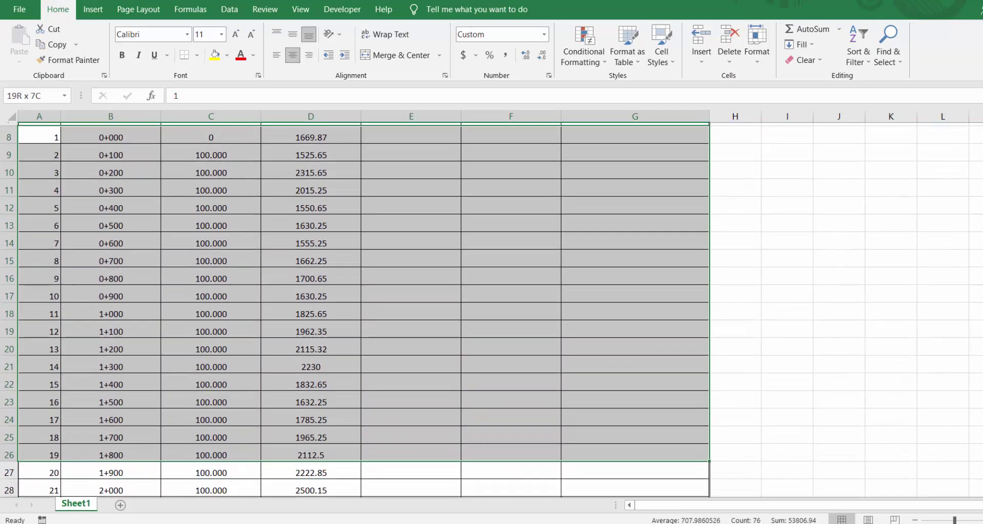
{"action": "scroll", "coordinate": [679, 469], "scroll_direction": "up", "scroll_amount": 2}
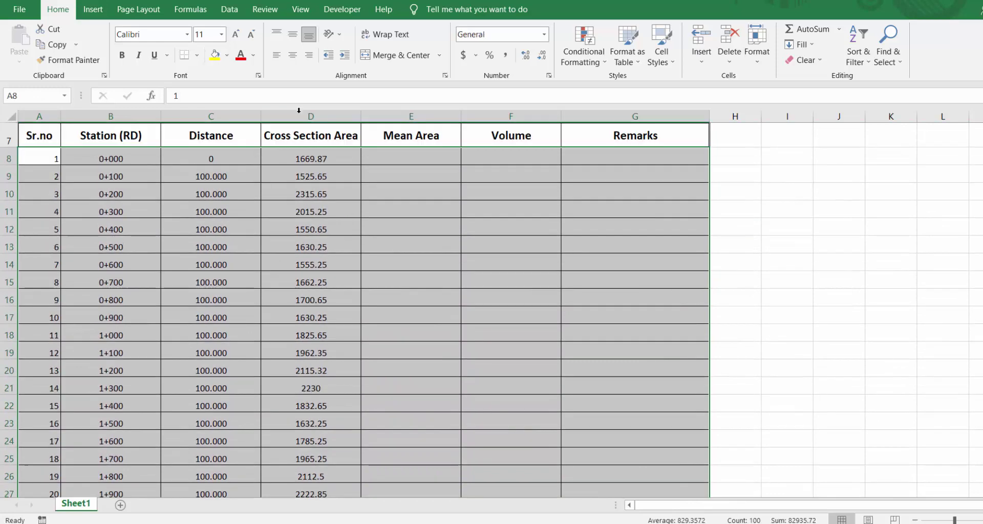
{"action": "left_click", "coordinate": [292, 55]}
{"action": "left_click", "coordinate": [292, 33]}
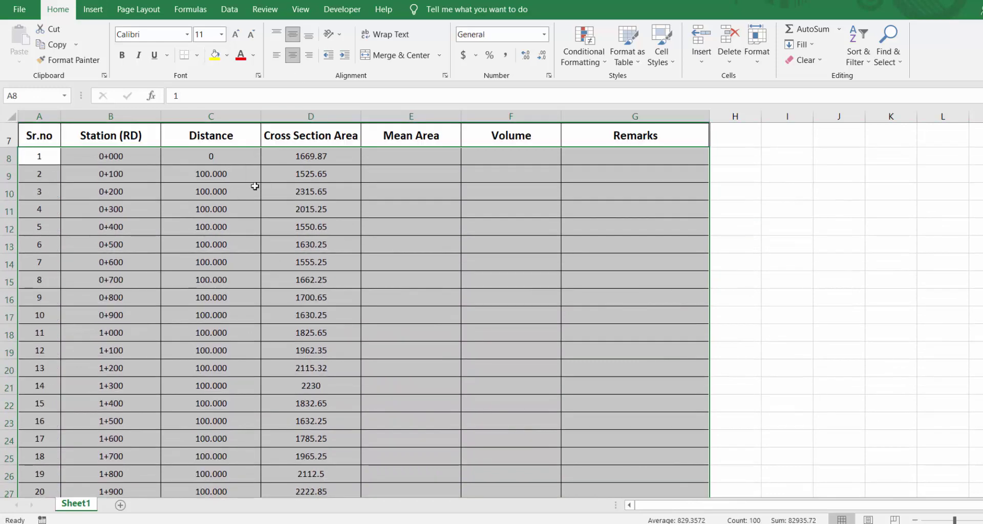
Format the Cross Section Area values D8:D32 to show three decimal places.
{"action": "left_click_drag", "start_coordinate": [252, 209], "coordinate": [340, 210]}
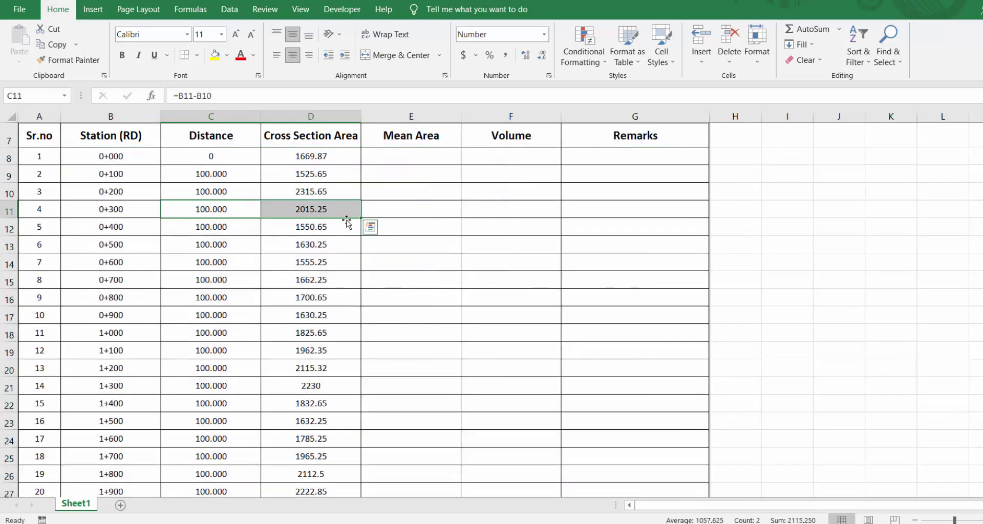
{"action": "left_click_drag", "start_coordinate": [332, 153], "coordinate": [326, 467]}
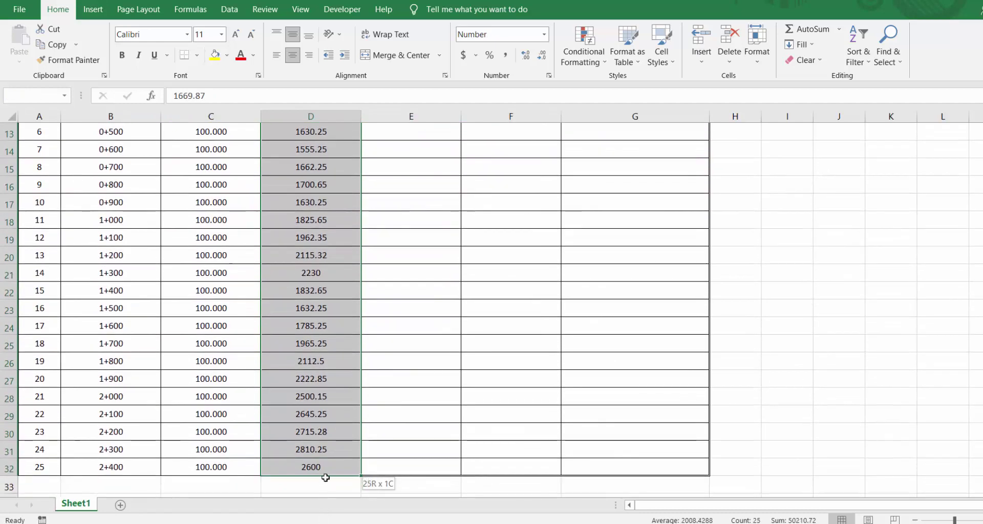
{"action": "left_click", "coordinate": [526, 55]}
{"action": "scroll", "coordinate": [330, 279], "scroll_direction": "up", "scroll_amount": 4}
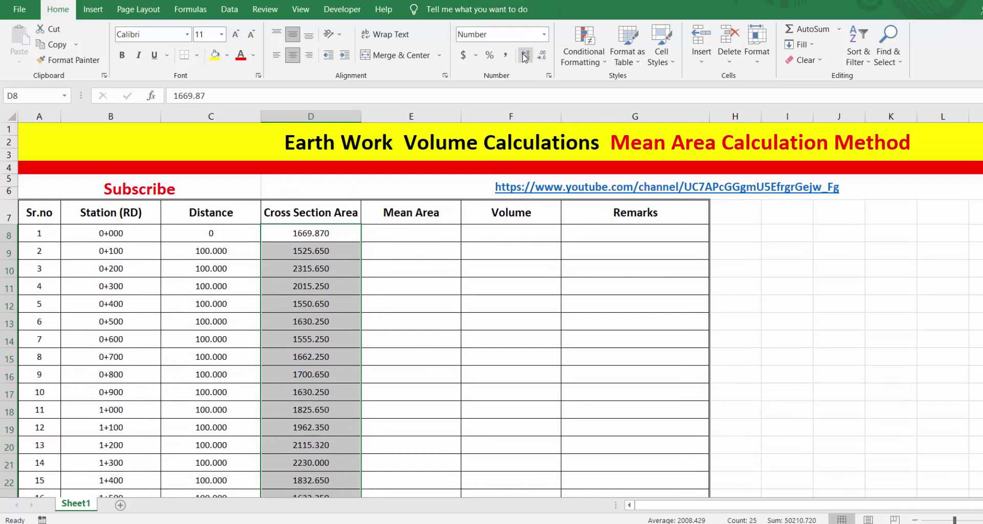
{"action": "left_click", "coordinate": [527, 55]}
{"action": "left_click", "coordinate": [542, 56]}
{"action": "left_click", "coordinate": [542, 55]}
{"action": "left_click", "coordinate": [542, 55]}
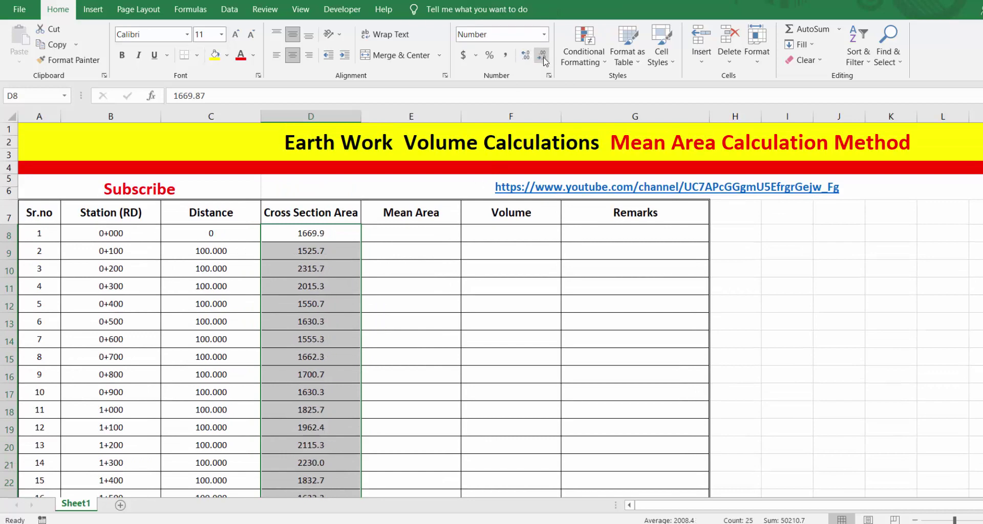
{"action": "left_click", "coordinate": [526, 57]}
{"action": "left_click", "coordinate": [527, 57]}
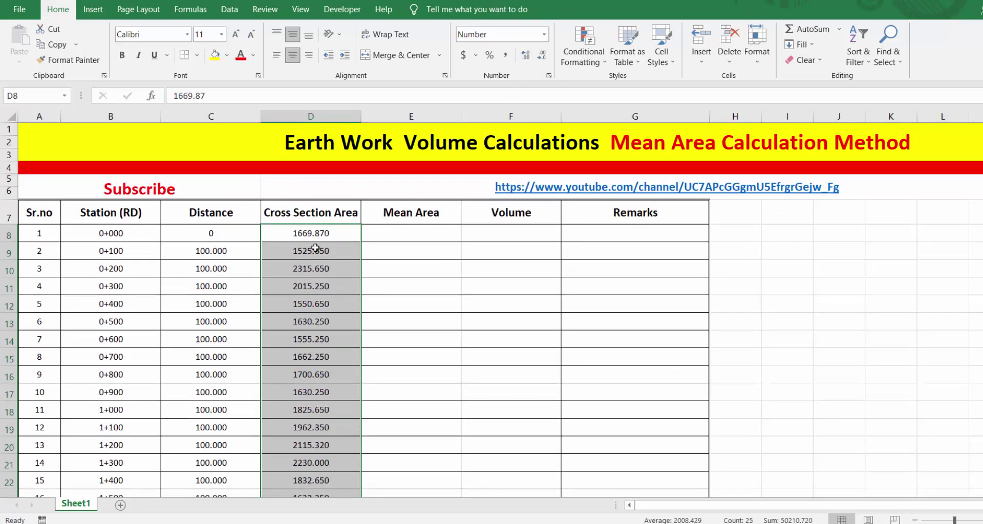
{"action": "key", "text": "Down"}
{"action": "key", "text": "Down"}
{"action": "key", "text": "Up"}
{"action": "key", "text": "Up"}
{"action": "key", "text": "Up"}
Enter 0 as the first Mean Area in E8.
{"action": "key", "text": "Down"}
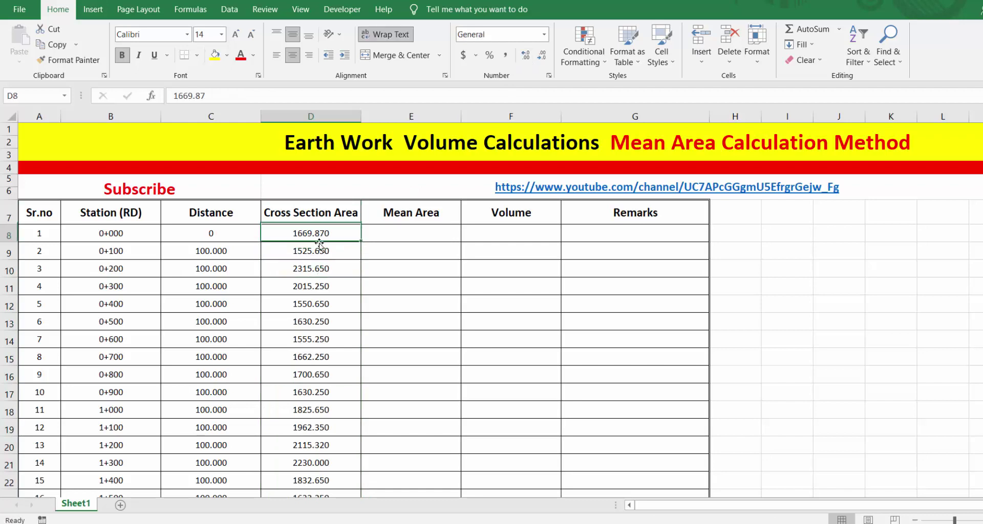
{"action": "left_click", "coordinate": [307, 269]}
{"action": "left_click", "coordinate": [392, 215]}
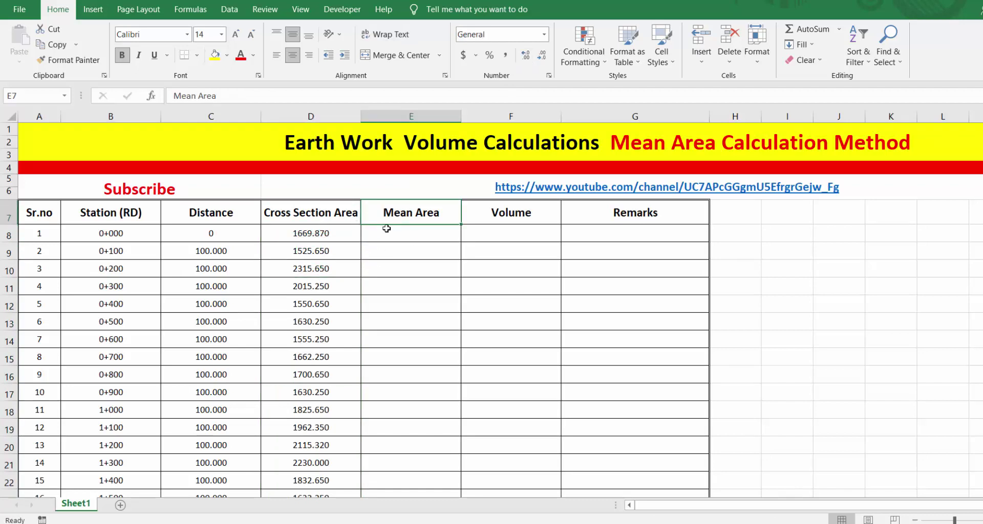
{"action": "left_click", "coordinate": [156, 234]}
{"action": "left_click", "coordinate": [406, 236]}
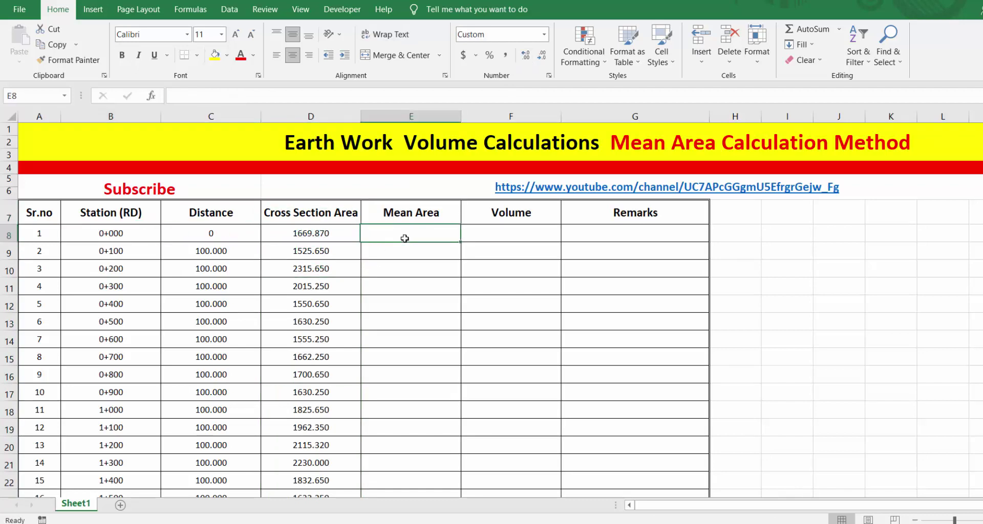
{"action": "type", "text": "0"}
{"action": "key", "text": "Return"}
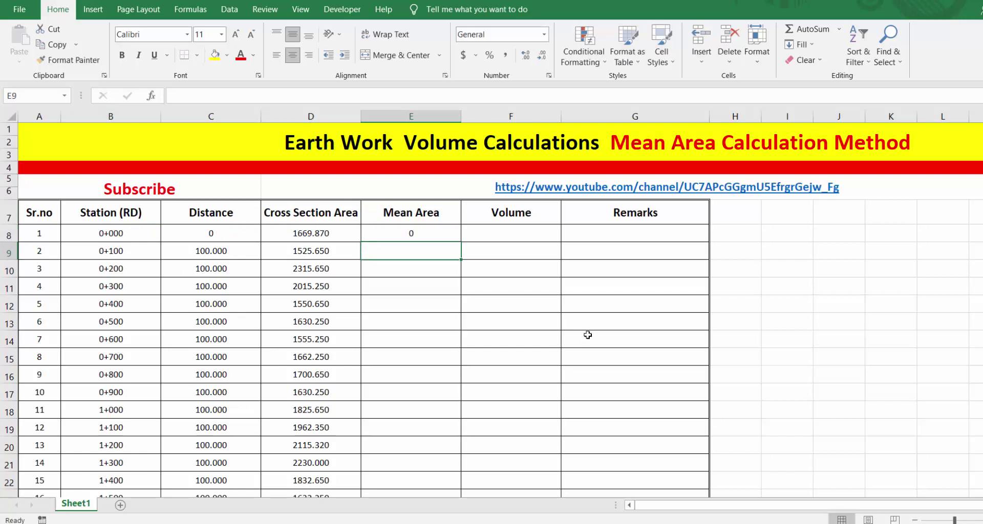
{"action": "left_click", "coordinate": [396, 238]}
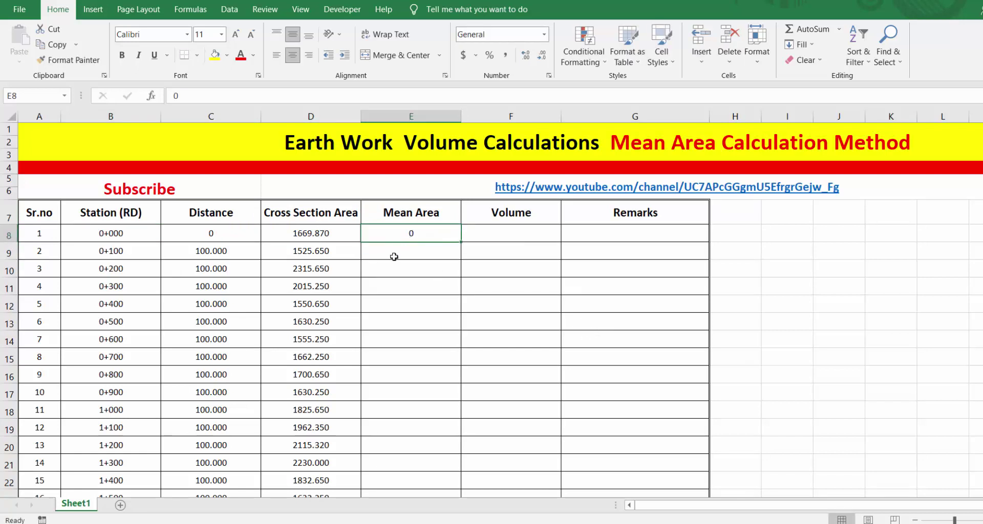
{"action": "left_click", "coordinate": [334, 233]}
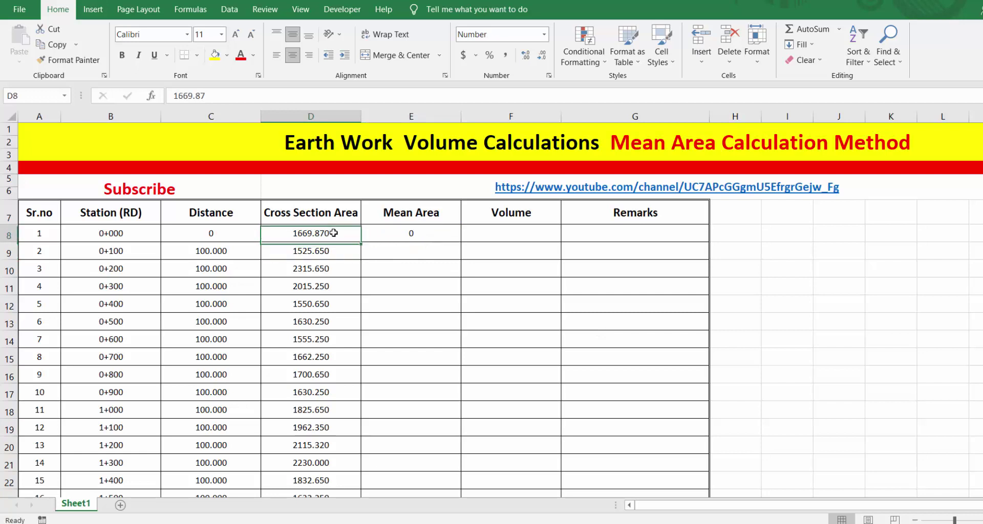
Enter the mean area formula =(D8+D9)/2 in E9, giving 1597.76.
{"action": "left_click", "coordinate": [405, 253]}
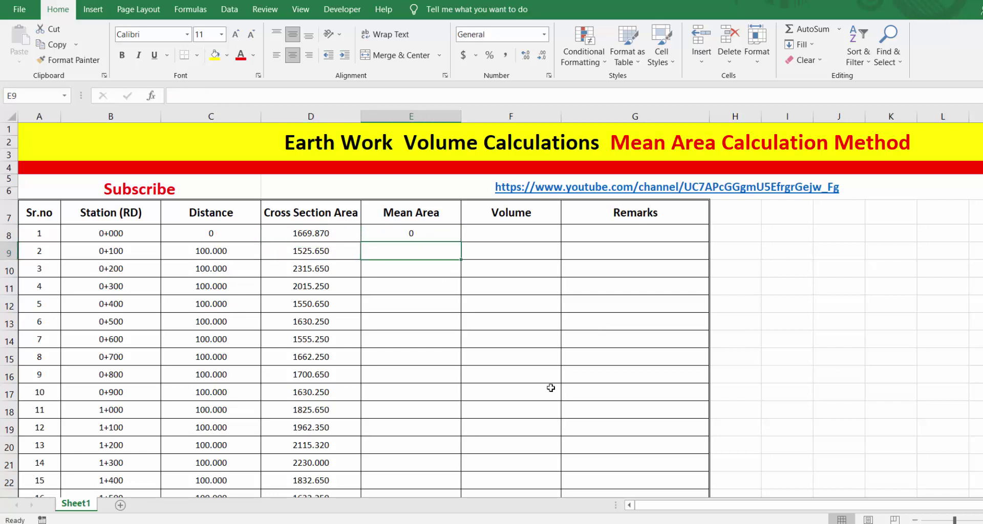
{"action": "type", "text": "=("}
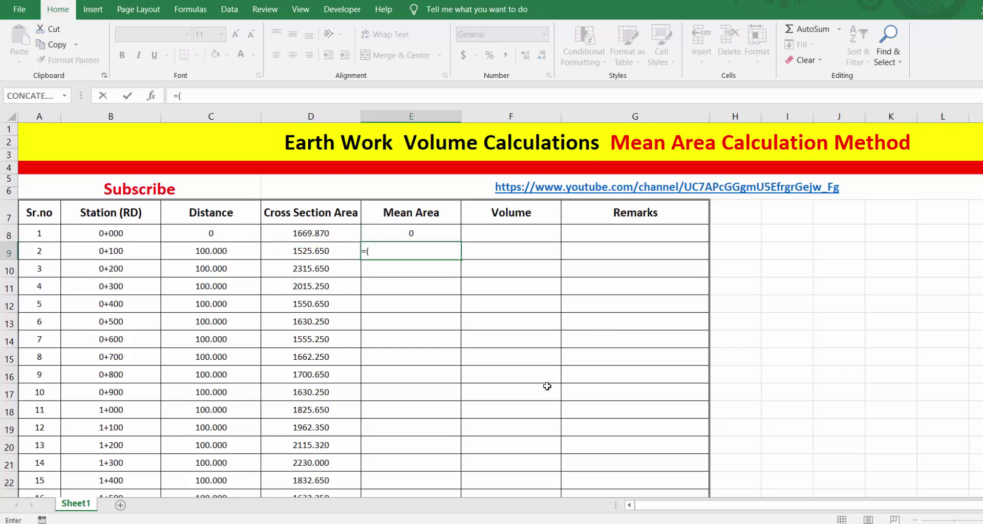
{"action": "left_click", "coordinate": [306, 233]}
{"action": "type", "text": "+"}
{"action": "left_click", "coordinate": [326, 248]}
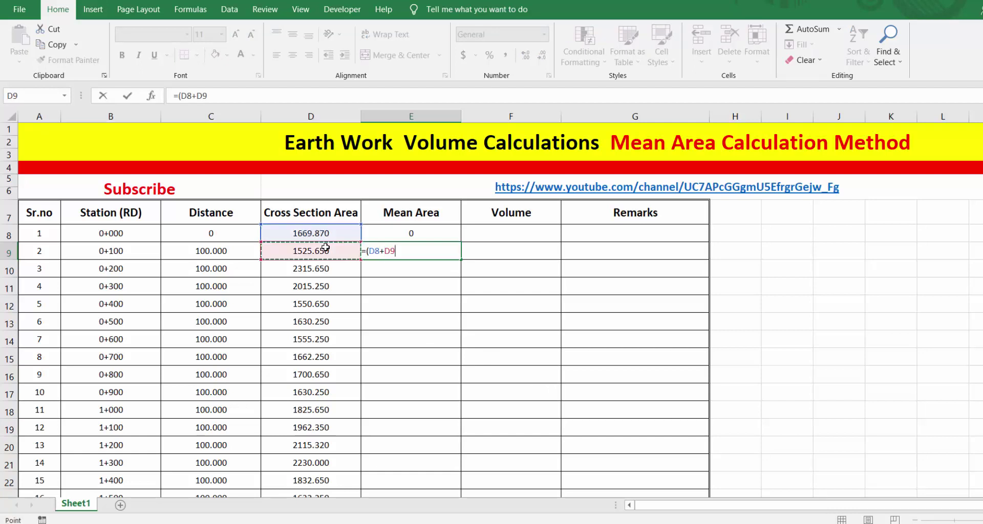
{"action": "type", "text": ")/2"}
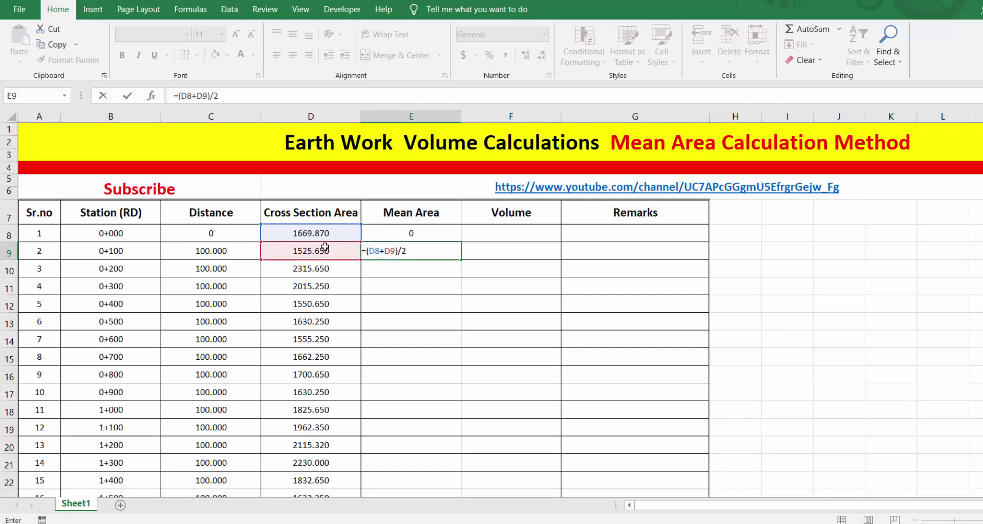
{"action": "key", "text": "Return"}
{"action": "double_click", "coordinate": [405, 249]}
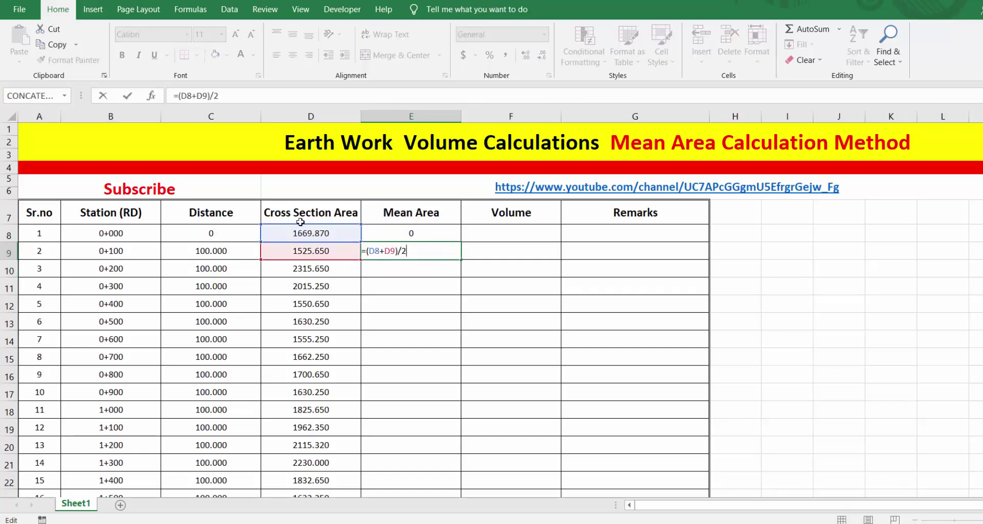
Enter =(D9+D10)/2 in E10, giving a mean area of 1920.65.
{"action": "left_click", "coordinate": [387, 269]}
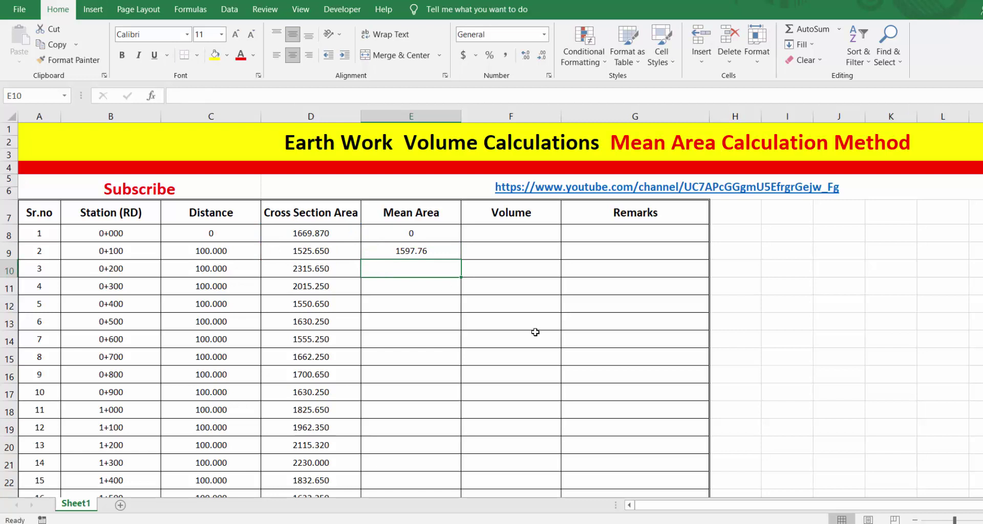
{"action": "type", "text": "=("}
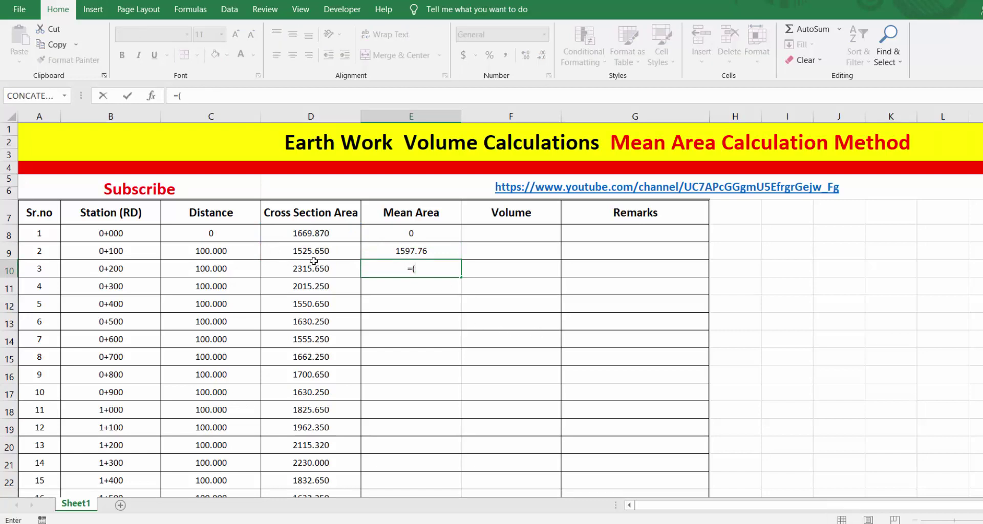
{"action": "left_click", "coordinate": [317, 254]}
{"action": "type", "text": "+"}
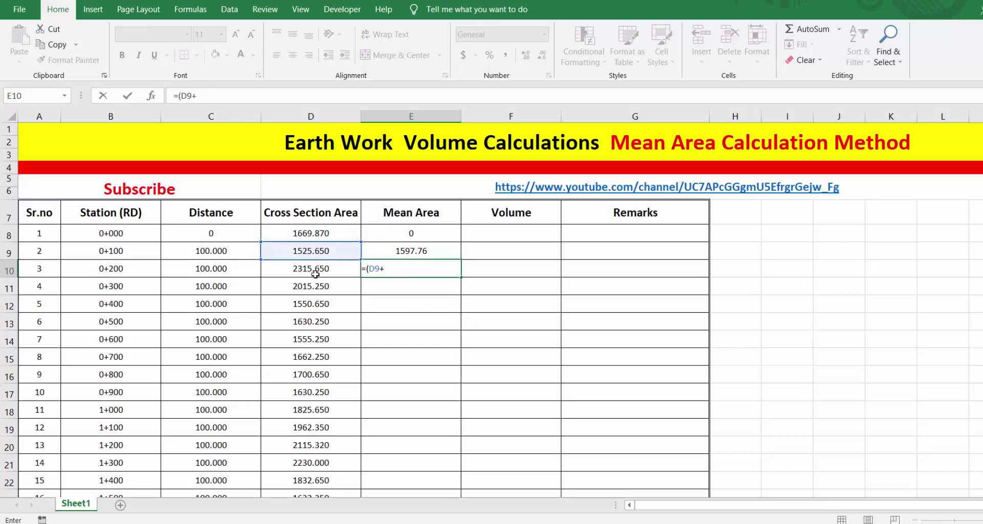
{"action": "left_click", "coordinate": [316, 272]}
{"action": "type", "text": ")/2"}
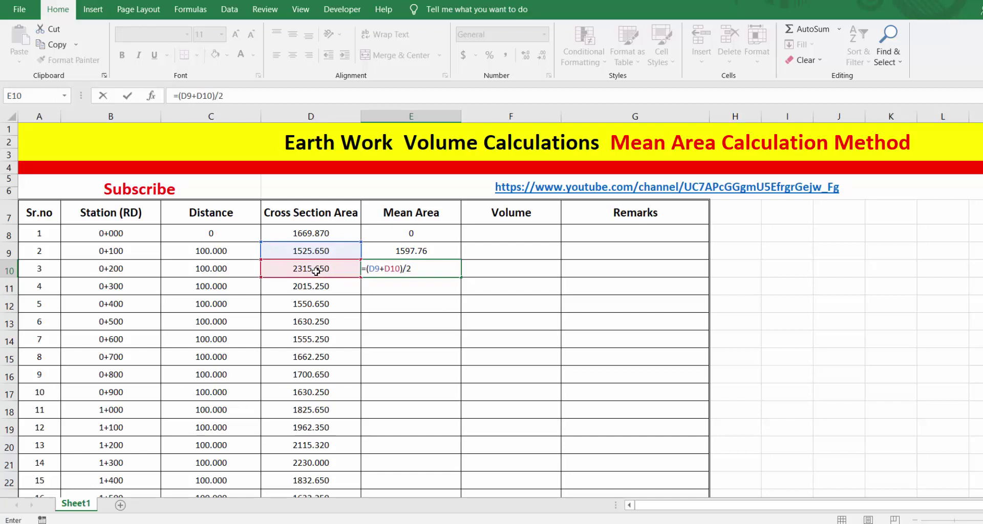
{"action": "key", "text": "Return"}
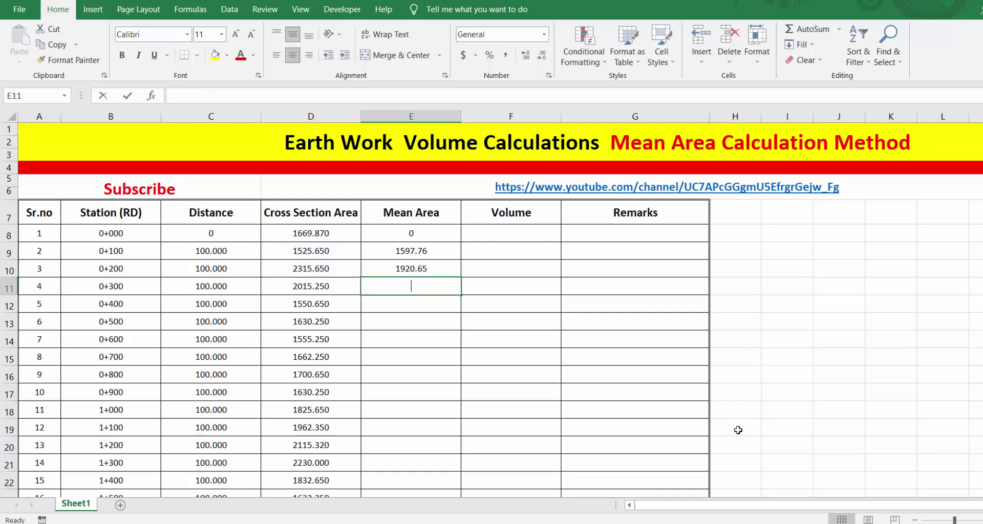
Enter =(D11+D10)/2 in E11, giving 2165.45, and check the mean area formulas.
{"action": "type", "text": "="}
{"action": "left_click", "coordinate": [315, 285]}
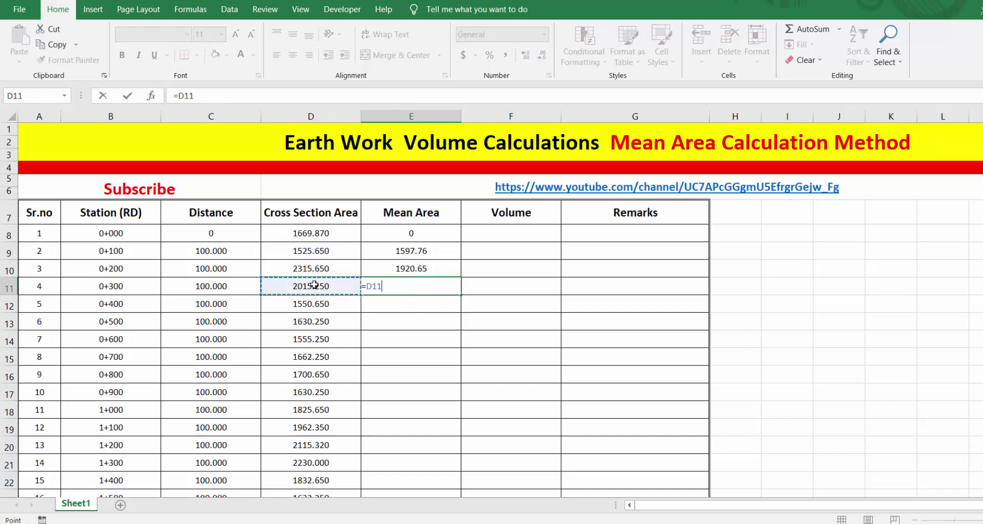
{"action": "key", "text": "BackSpace"}
{"action": "key", "text": "BackSpace"}
{"action": "key", "text": "BackSpace"}
{"action": "type", "text": "("}
{"action": "left_click", "coordinate": [311, 285]}
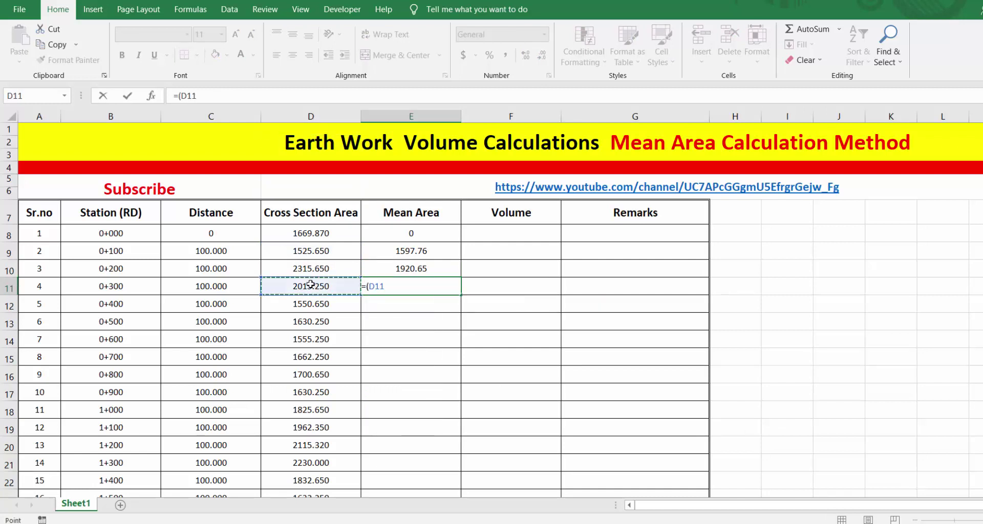
{"action": "type", "text": "+"}
{"action": "left_click", "coordinate": [317, 266]}
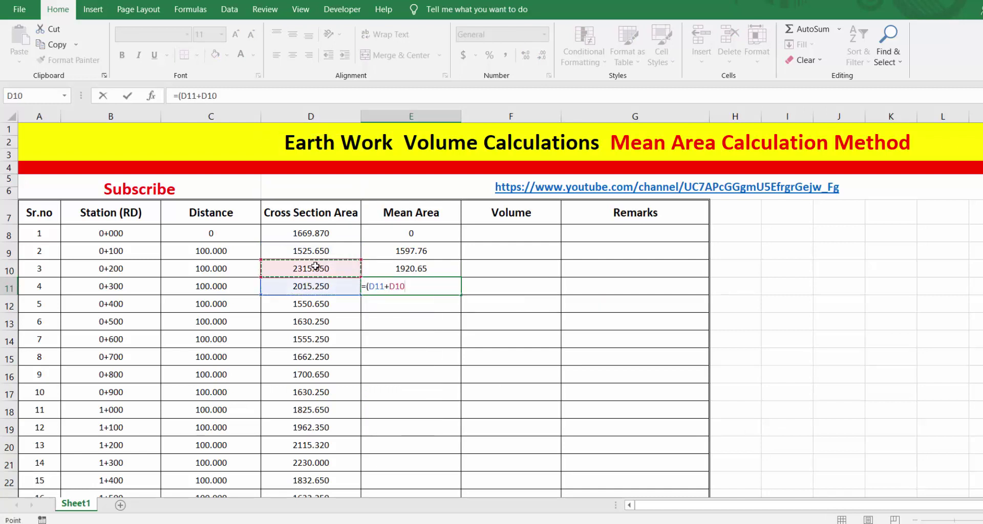
{"action": "type", "text": ")/2"}
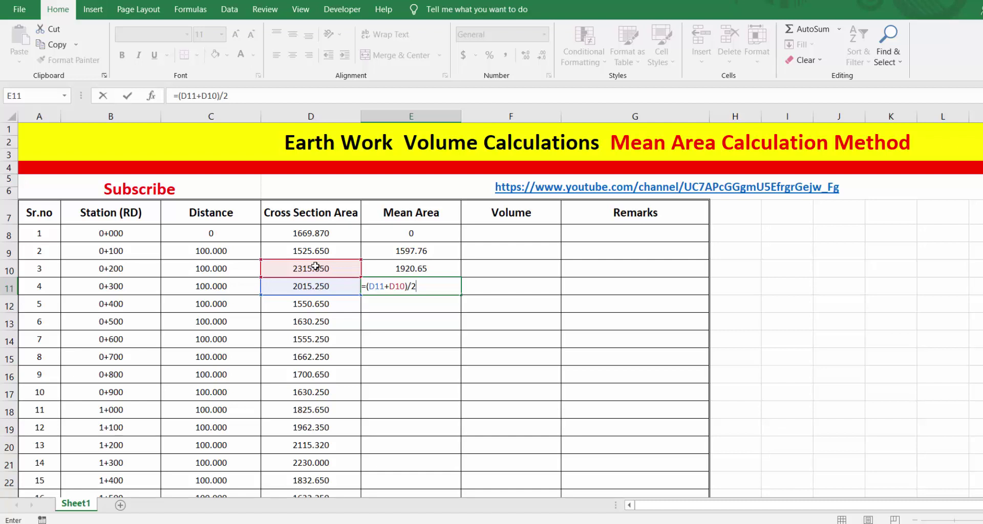
{"action": "key", "text": "Return"}
{"action": "double_click", "coordinate": [433, 283]}
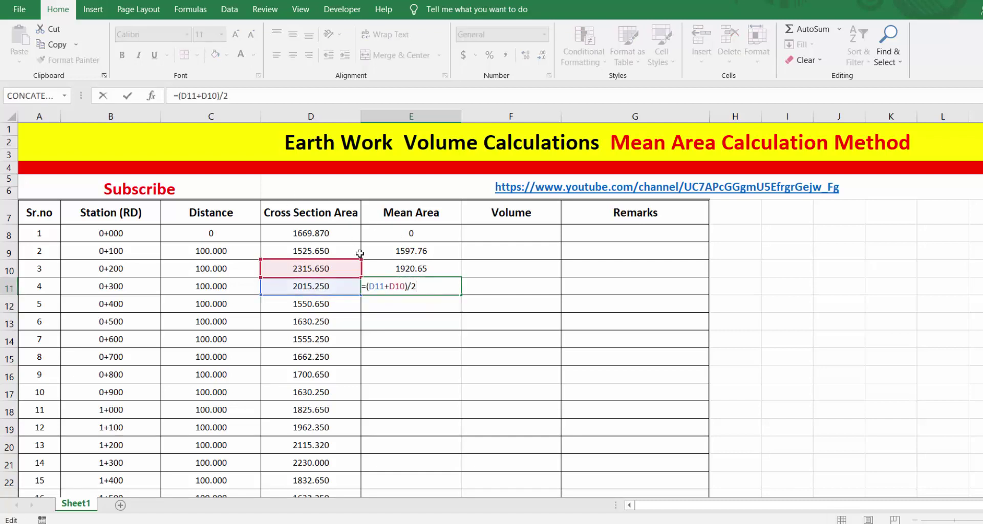
{"action": "left_click_drag", "start_coordinate": [425, 255], "coordinate": [425, 267]}
{"action": "left_click", "coordinate": [427, 268]}
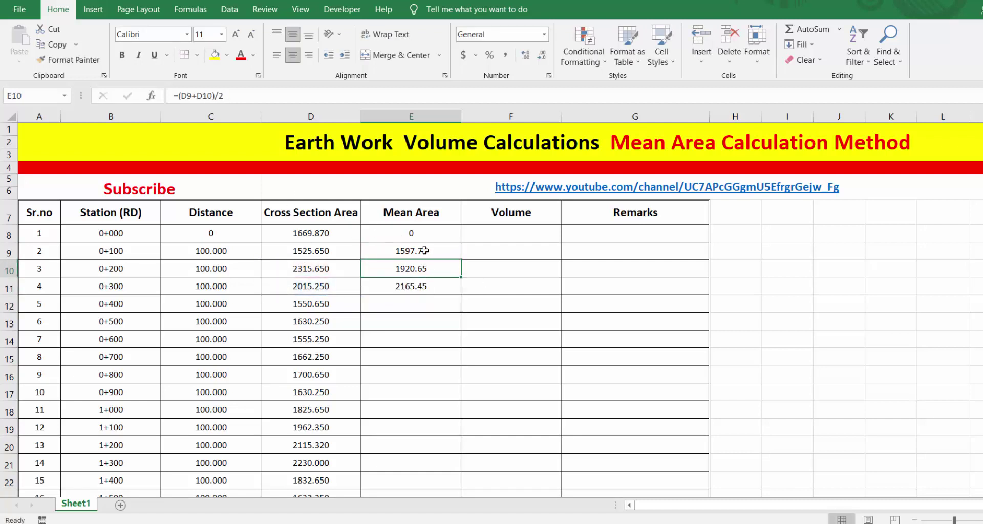
Fill the E11 mean area formula down to row 32 and show three decimals.
{"action": "left_click", "coordinate": [444, 286]}
{"action": "left_click_drag", "start_coordinate": [461, 295], "coordinate": [453, 477]}
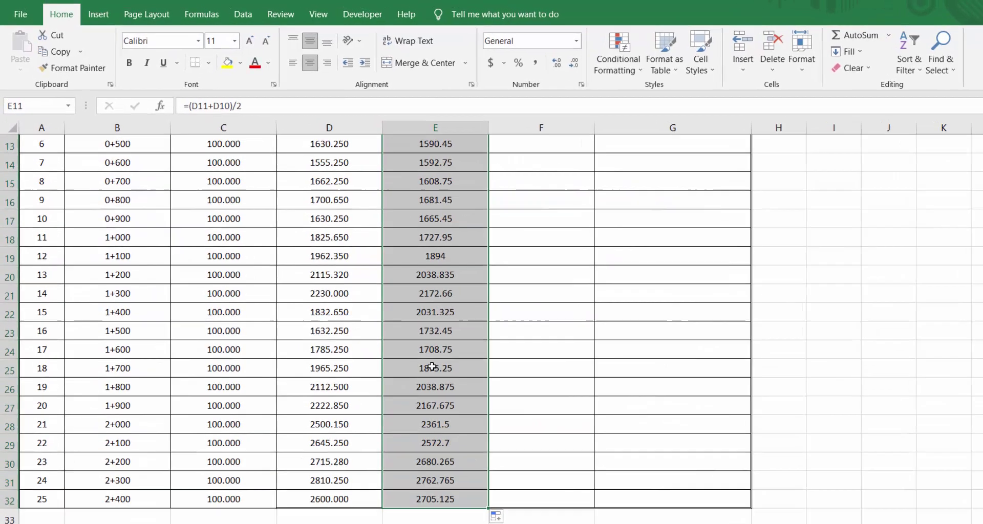
{"action": "scroll", "coordinate": [344, 266], "scroll_direction": "up", "scroll_amount": 2}
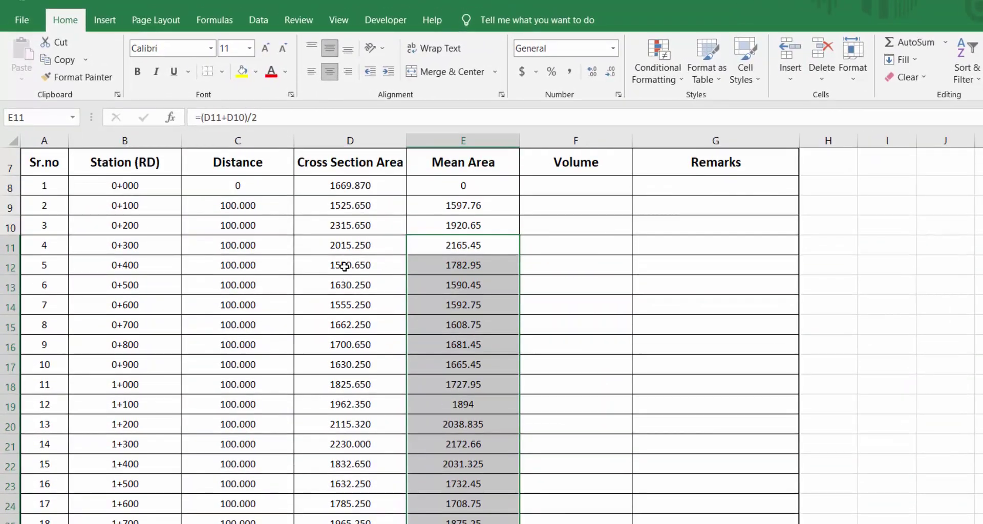
{"action": "left_click", "coordinate": [610, 72]}
{"action": "left_click", "coordinate": [593, 72]}
{"action": "left_click", "coordinate": [593, 72]}
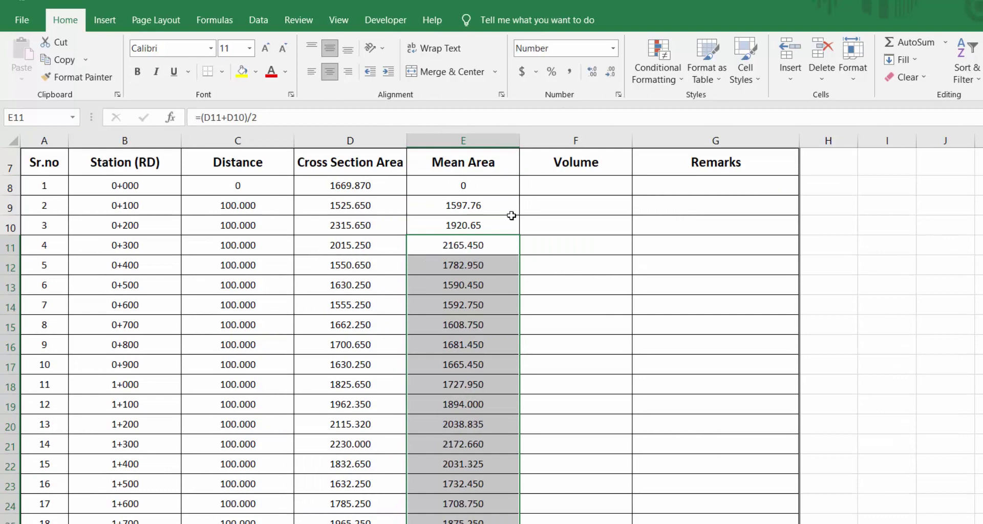
Check the copied mean area formulas in rows 17 and 19.
{"action": "left_click", "coordinate": [476, 341]}
{"action": "double_click", "coordinate": [474, 365]}
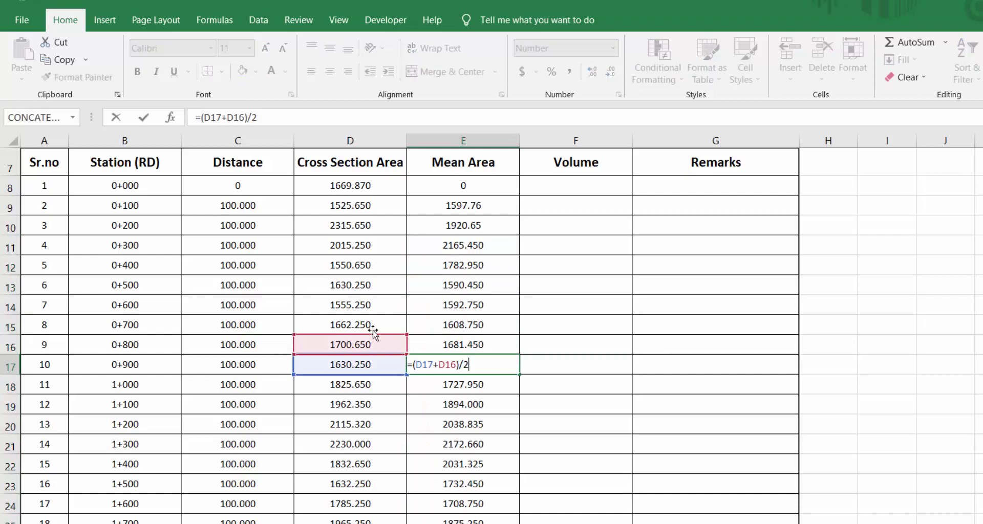
{"action": "key", "text": "Escape"}
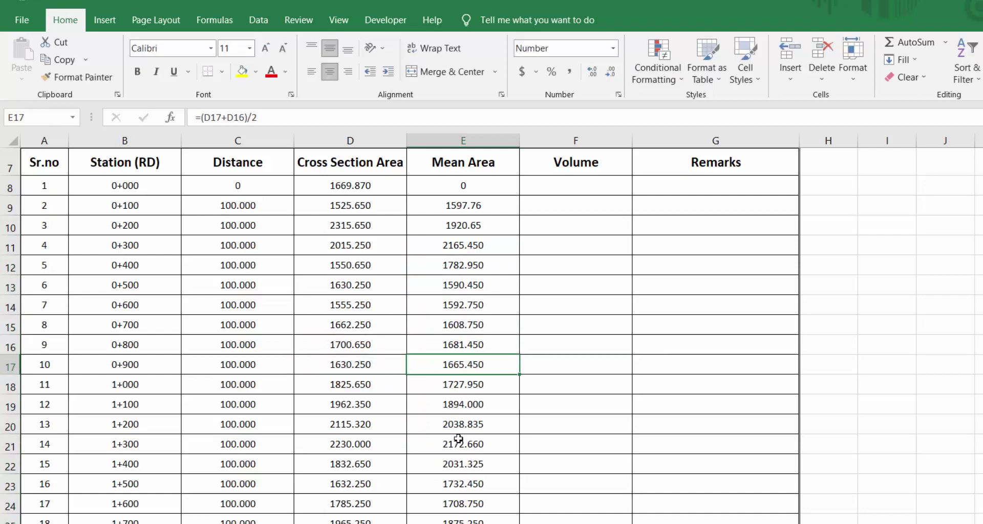
{"action": "key", "text": "Down"}
{"action": "double_click", "coordinate": [467, 405]}
{"action": "key", "text": "Escape"}
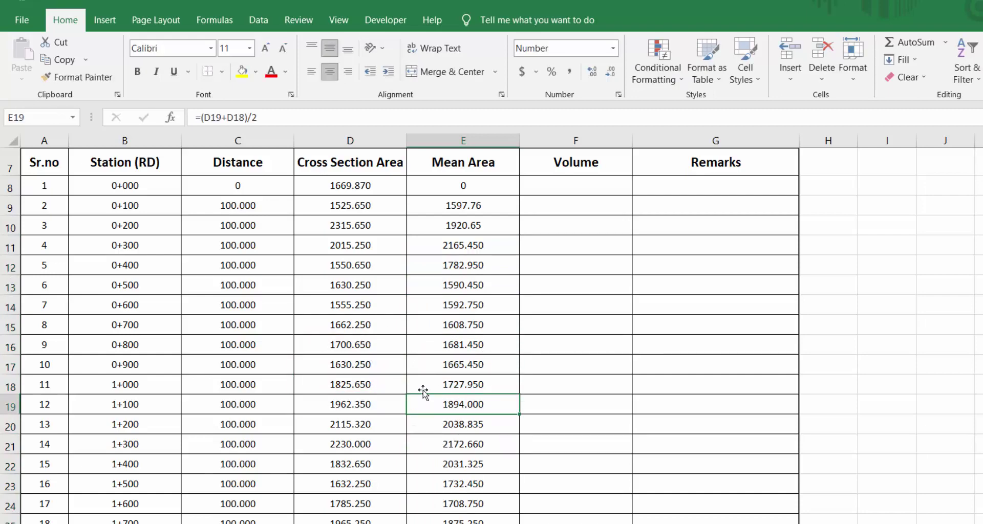
{"action": "scroll", "coordinate": [359, 308], "scroll_direction": "down", "scroll_amount": 1}
{"action": "scroll", "coordinate": [406, 445], "scroll_direction": "up", "scroll_amount": 3}
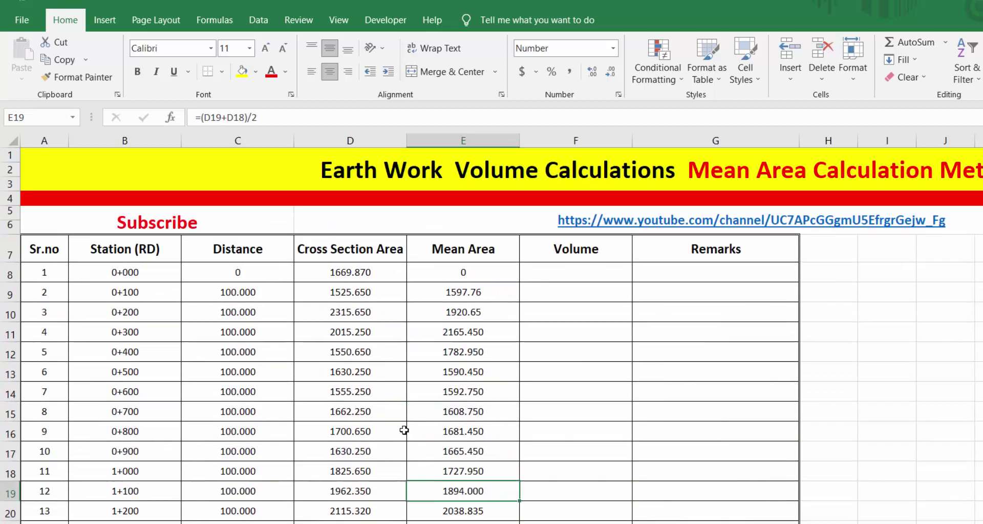
{"action": "left_click", "coordinate": [563, 267]}
Enter 0 as the first station's volume in F8.
{"action": "left_click", "coordinate": [563, 251]}
{"action": "left_click", "coordinate": [526, 264]}
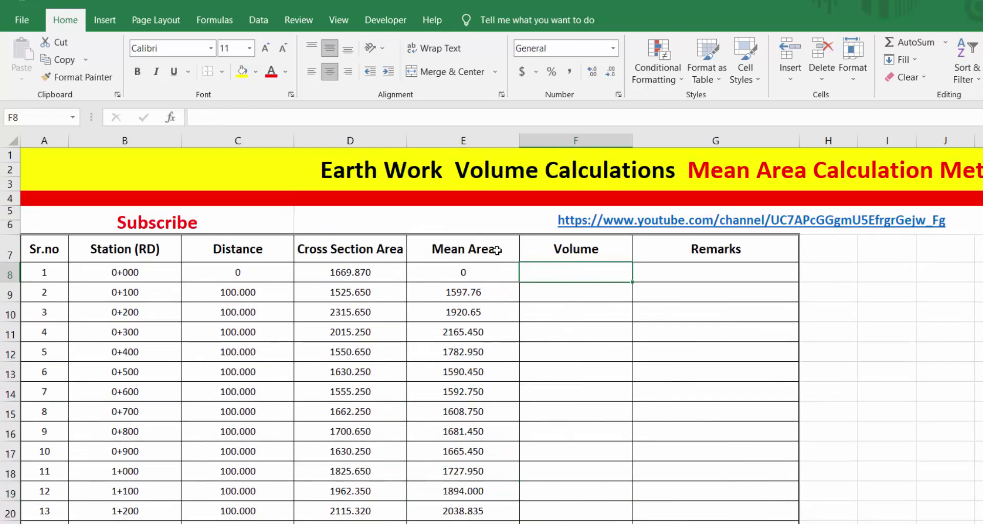
{"action": "left_click", "coordinate": [469, 296]}
{"action": "left_click", "coordinate": [466, 314]}
{"action": "left_click", "coordinate": [461, 352]}
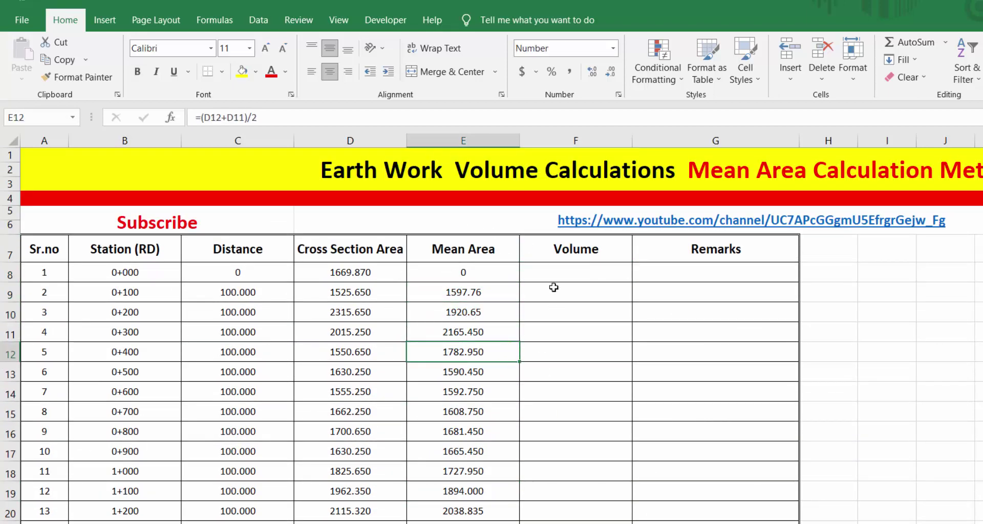
{"action": "left_click", "coordinate": [533, 277]}
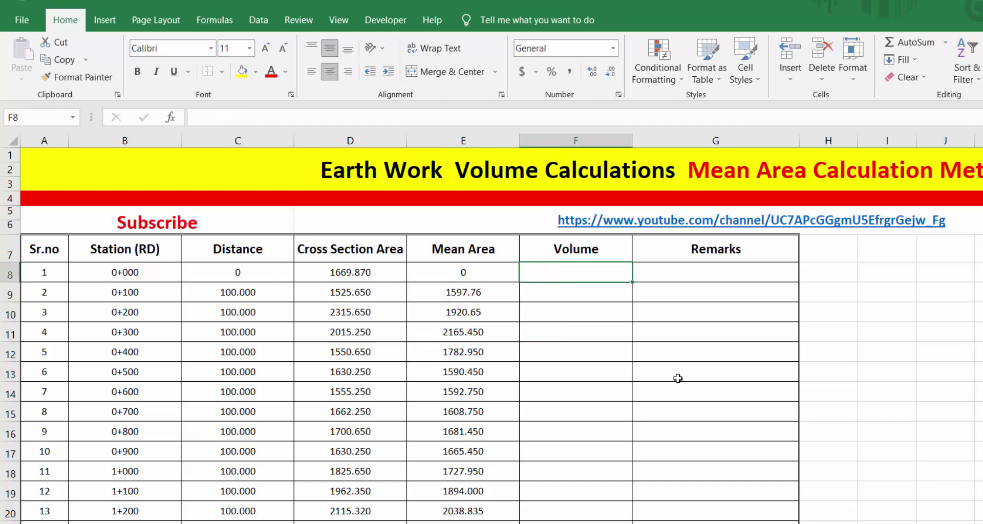
{"action": "type", "text": "0"}
{"action": "key", "text": "Return"}
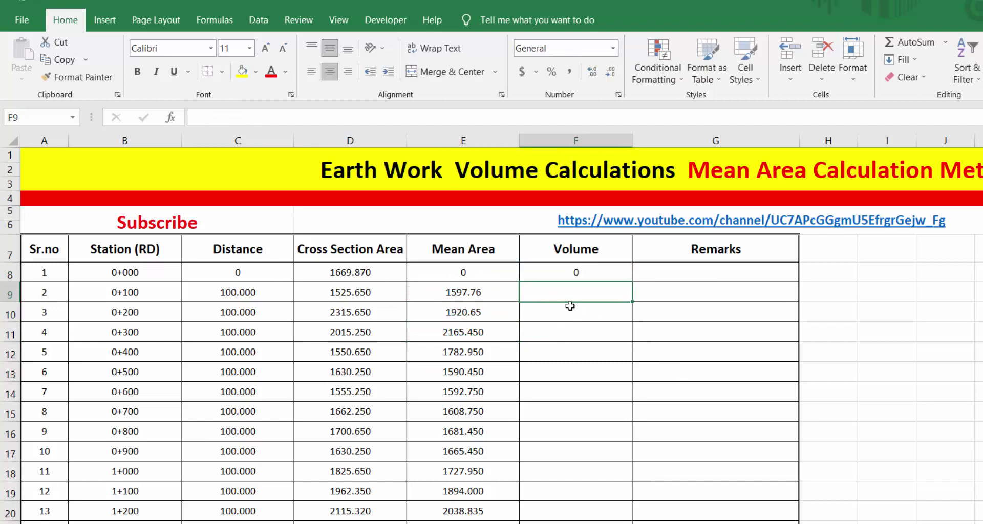
Enter the station 2 volume as =E9*C9 in F9.
{"action": "left_click", "coordinate": [489, 299]}
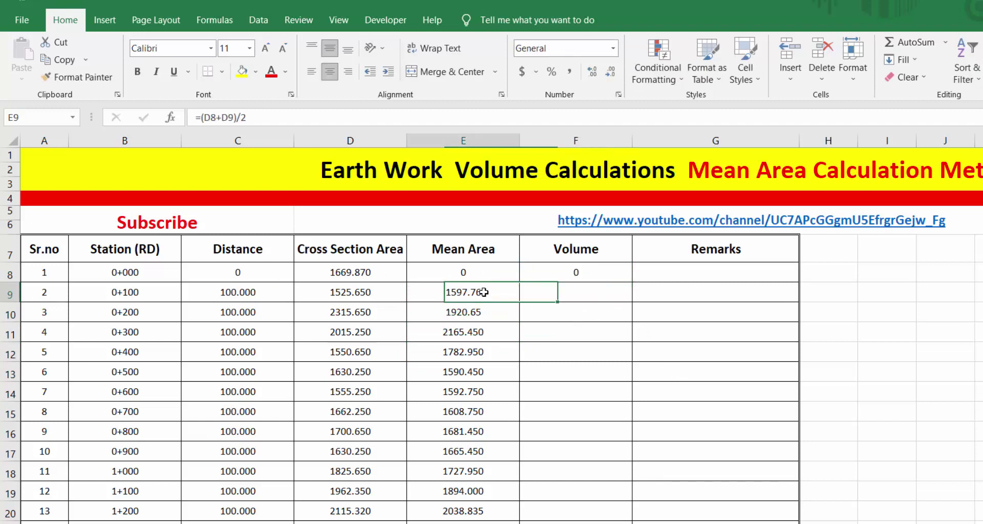
{"action": "left_click", "coordinate": [225, 300]}
{"action": "left_click", "coordinate": [449, 300]}
{"action": "left_click", "coordinate": [238, 296]}
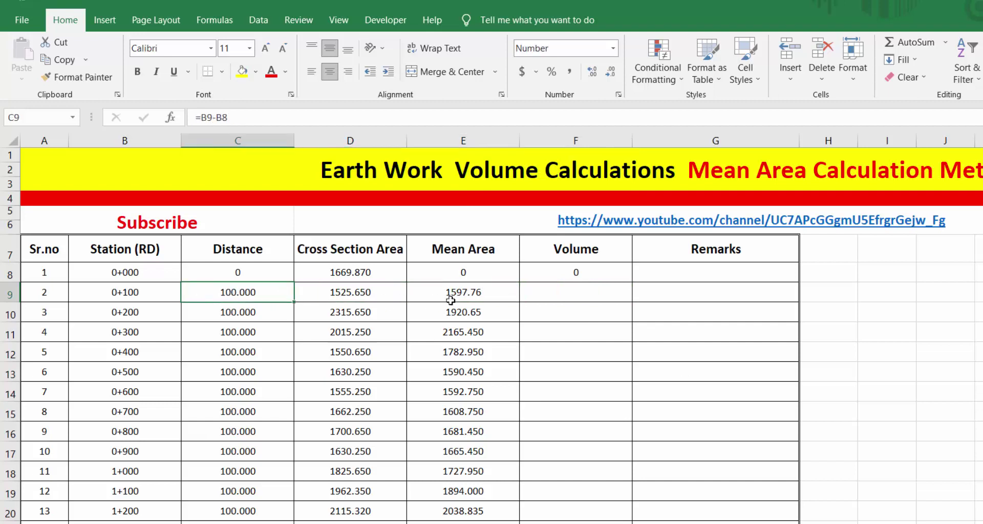
{"action": "left_click", "coordinate": [451, 301]}
{"action": "left_click", "coordinate": [556, 298]}
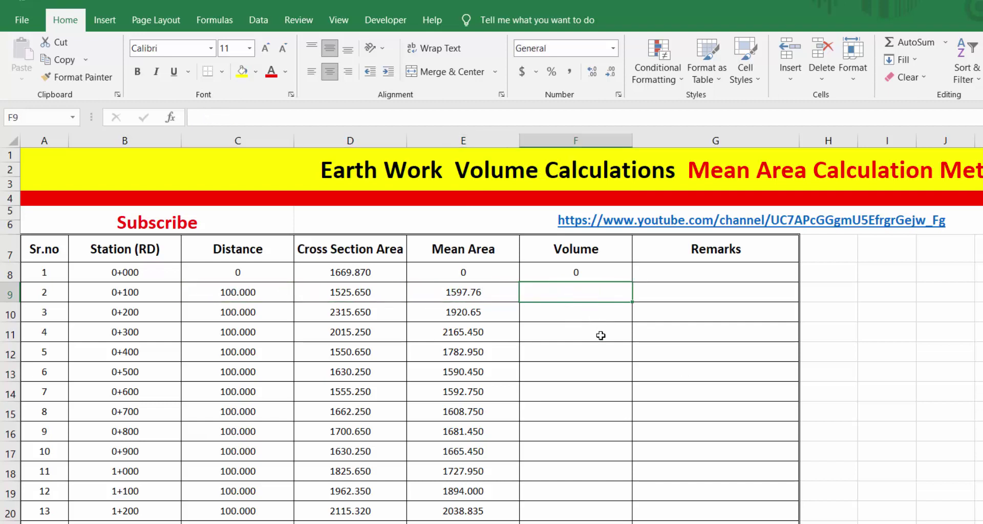
{"action": "type", "text": "="}
{"action": "left_click", "coordinate": [460, 288]}
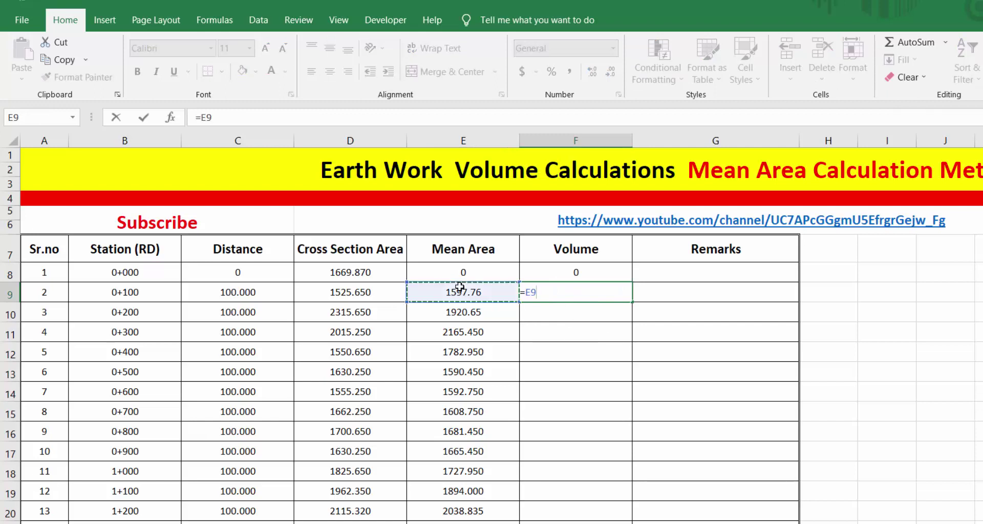
{"action": "type", "text": "*"}
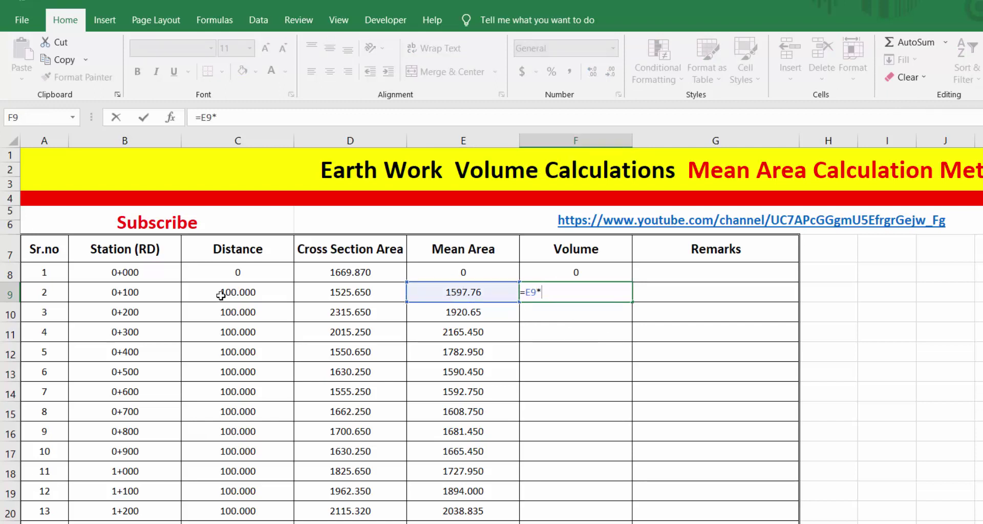
{"action": "left_click", "coordinate": [220, 296]}
{"action": "key", "text": "Return"}
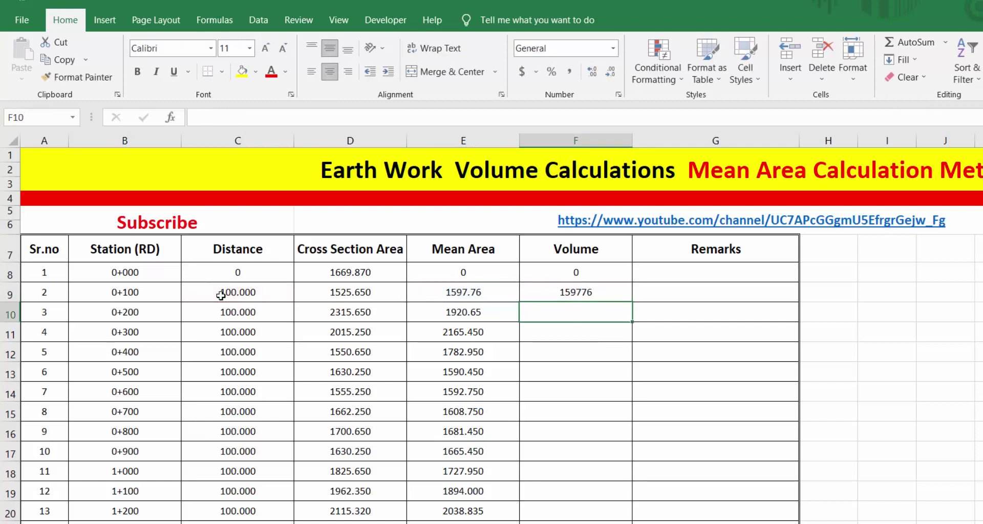
Enter =E10*C10 and =E11*C11 as the station 3 and 4 volumes.
{"action": "type", "text": "="}
{"action": "left_click", "coordinate": [463, 314]}
{"action": "type", "text": "*"}
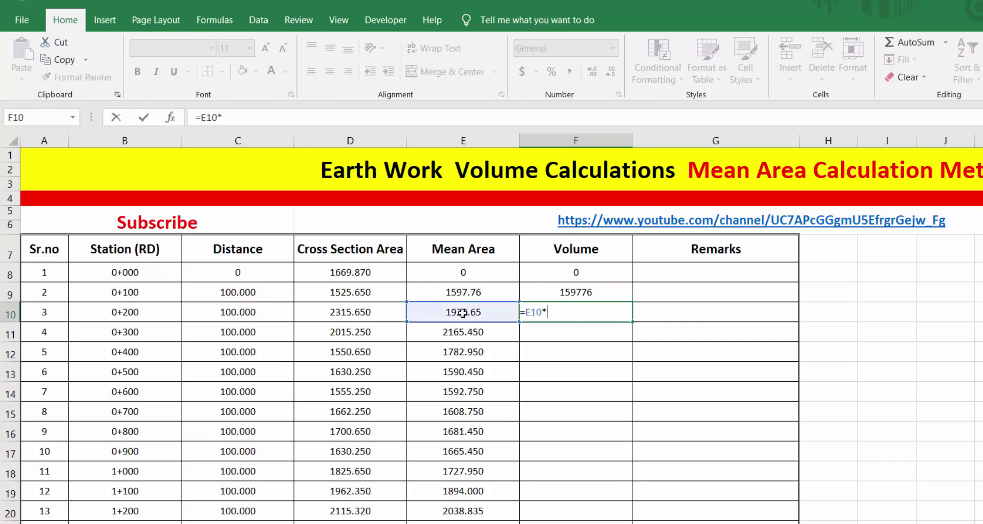
{"action": "left_click", "coordinate": [247, 312]}
{"action": "key", "text": "Return"}
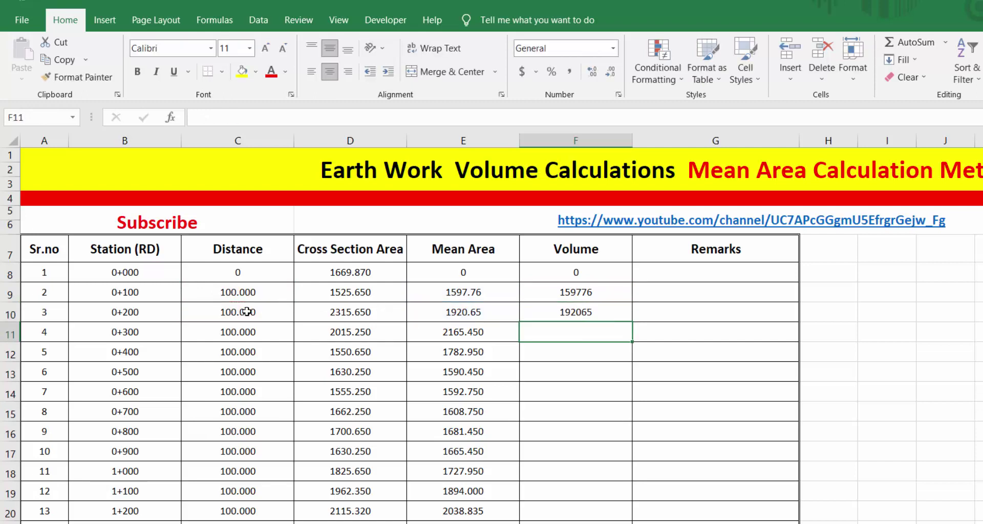
{"action": "type", "text": "="}
{"action": "left_click", "coordinate": [453, 328]}
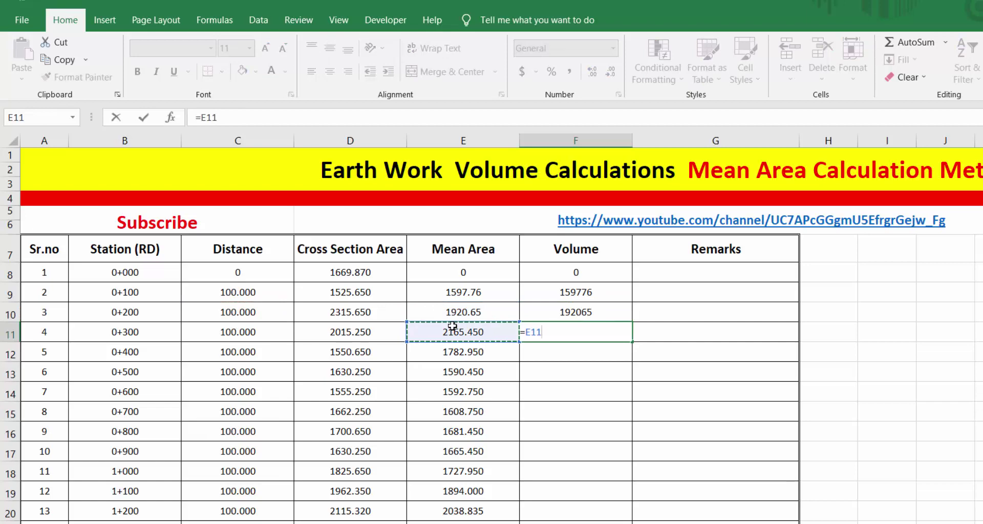
{"action": "type", "text": "*"}
{"action": "left_click", "coordinate": [267, 329]}
{"action": "key", "text": "Return"}
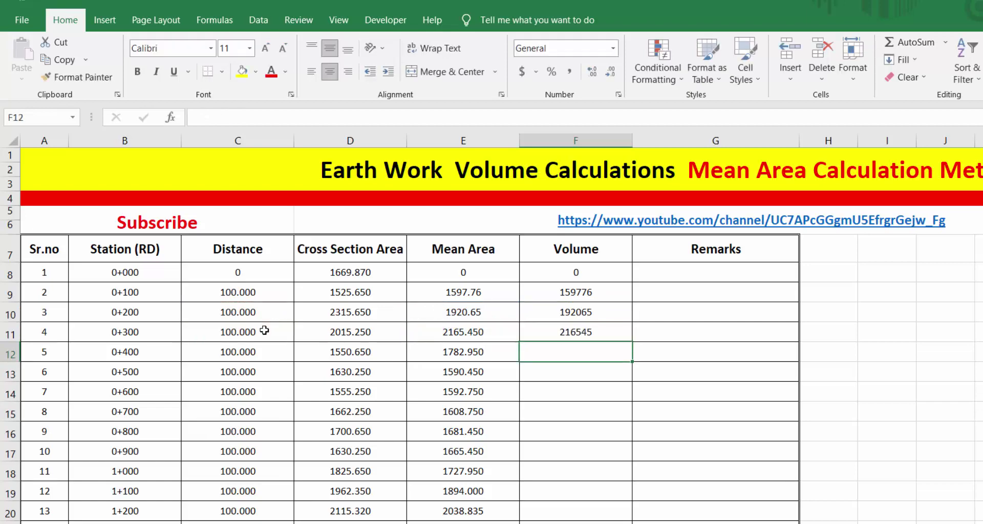
{"action": "left_click", "coordinate": [574, 308]}
Fill the volume formula down F11:F32 with Ctrl+D.
{"action": "mouse_move", "coordinate": [587, 328]}
{"action": "left_mouse_down"}
{"action": "mouse_move", "coordinate": [577, 489]}
{"action": "mouse_move", "coordinate": [641, 507]}
{"action": "left_mouse_up"}
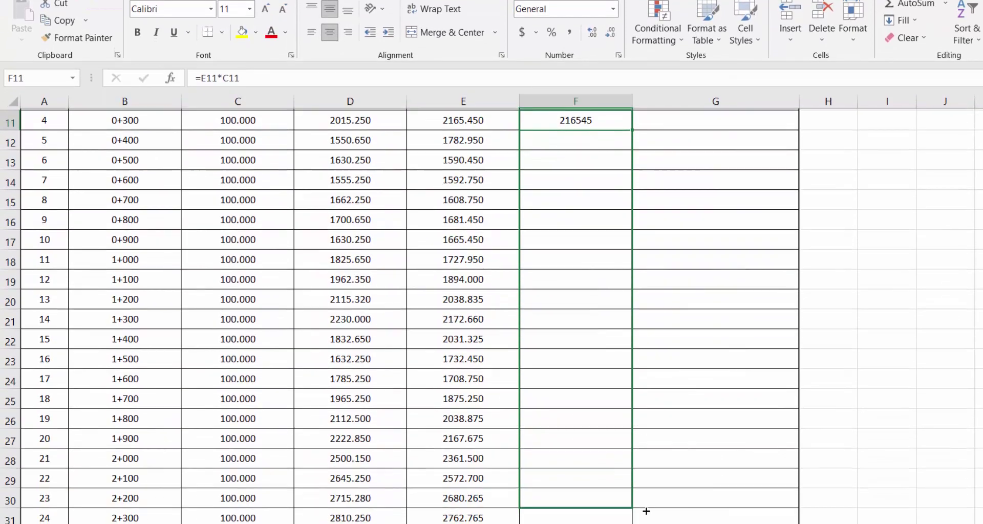
{"action": "key", "text": "ctrl+d"}
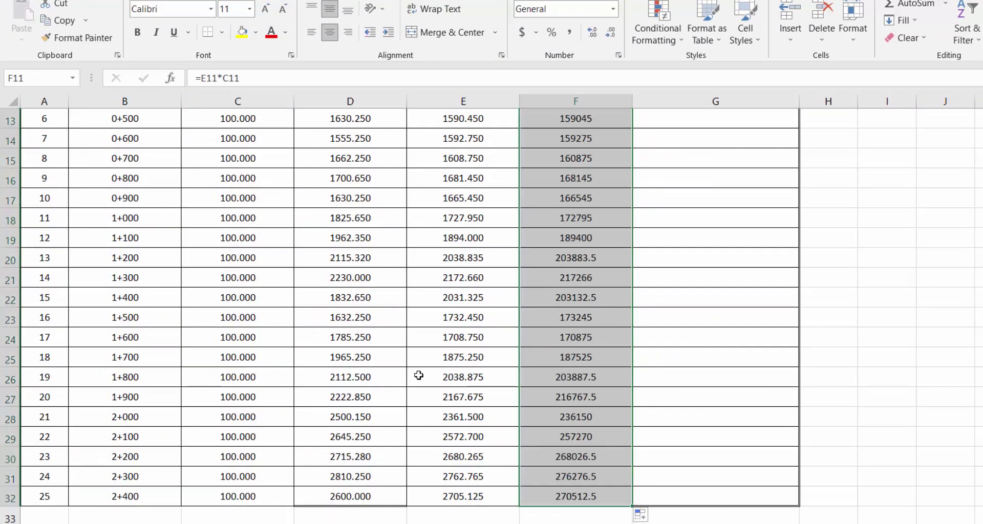
{"action": "scroll", "coordinate": [635, 307], "scroll_direction": "up", "scroll_amount": 3}
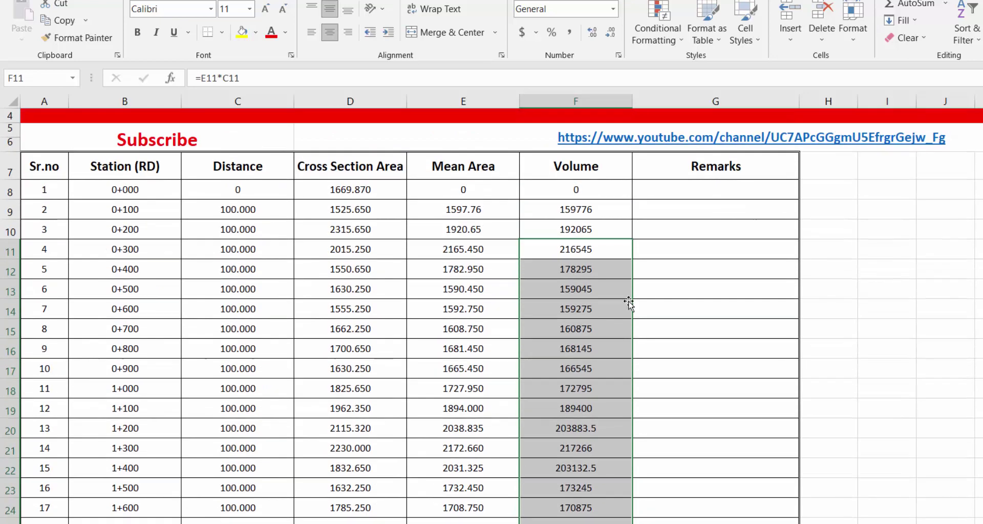
Format the Volume values in column F as numbers with three decimal places.
{"action": "left_click", "coordinate": [604, 213]}
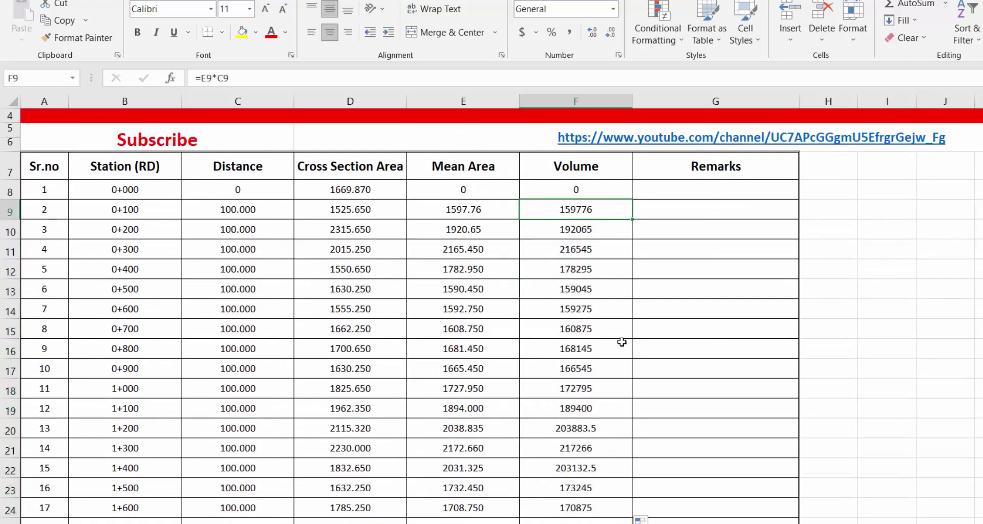
{"action": "left_click_drag", "start_coordinate": [598, 208], "coordinate": [611, 503]}
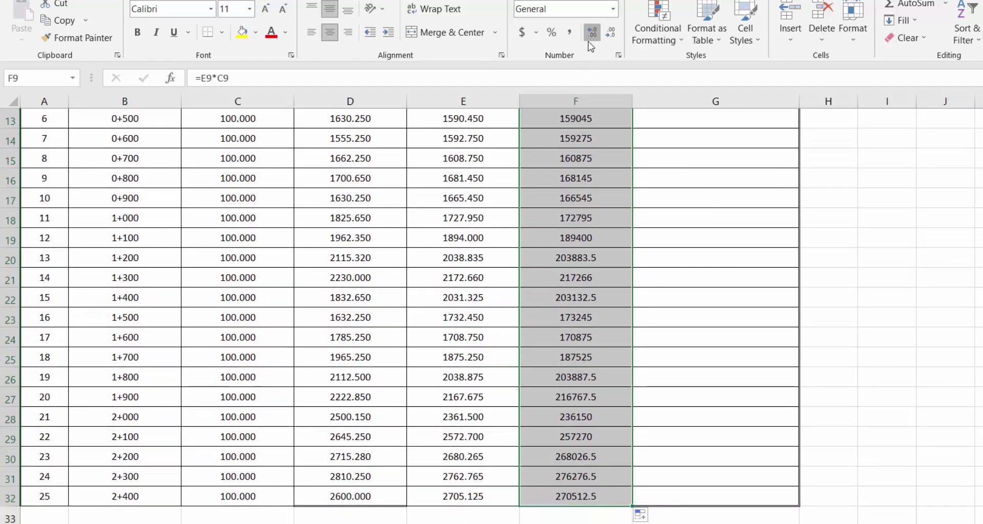
{"action": "left_click", "coordinate": [592, 32]}
{"action": "left_click", "coordinate": [592, 33]}
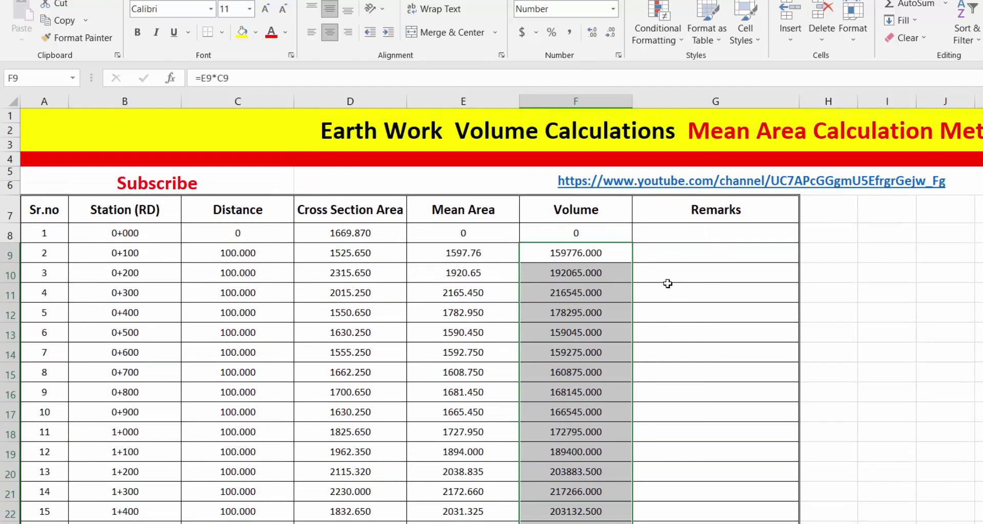
Verify the volume formulas in rows 11, 12, 13, 15 and 17.
{"action": "left_click", "coordinate": [656, 294]}
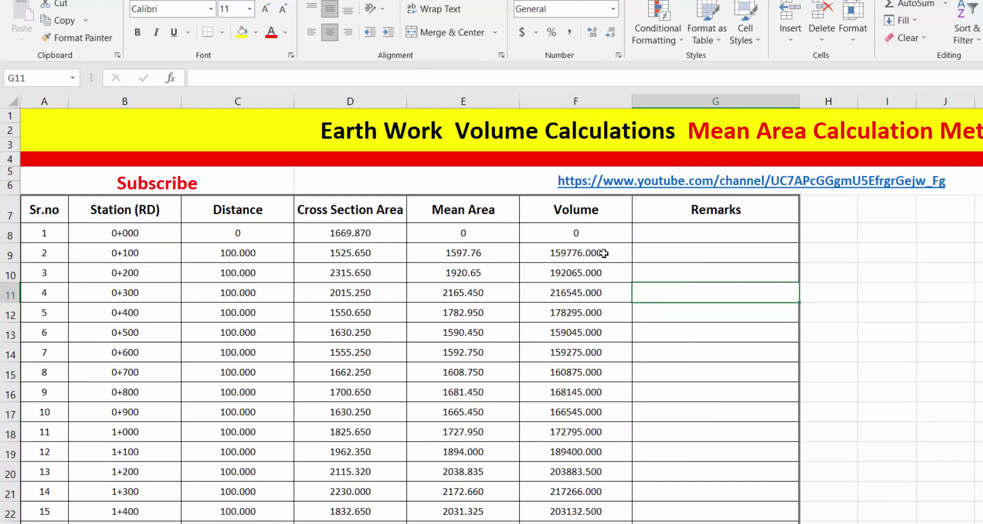
{"action": "left_click", "coordinate": [593, 292]}
{"action": "left_click", "coordinate": [594, 313]}
{"action": "left_click", "coordinate": [595, 337]}
{"action": "left_click", "coordinate": [589, 373]}
{"action": "left_click", "coordinate": [582, 415]}
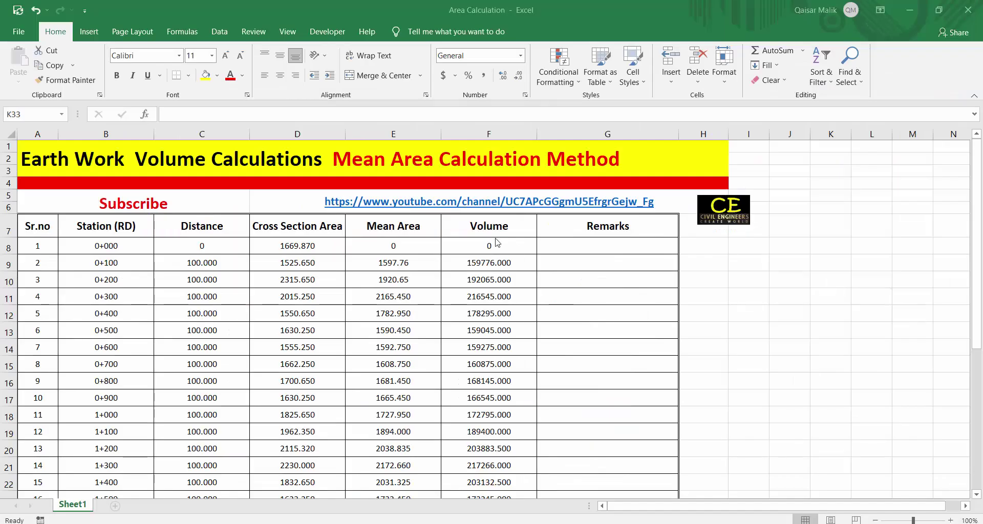
Merge D33:E33 and label it 'Total Volume ='.
{"action": "scroll", "coordinate": [493, 246], "scroll_direction": "down", "scroll_amount": 3}
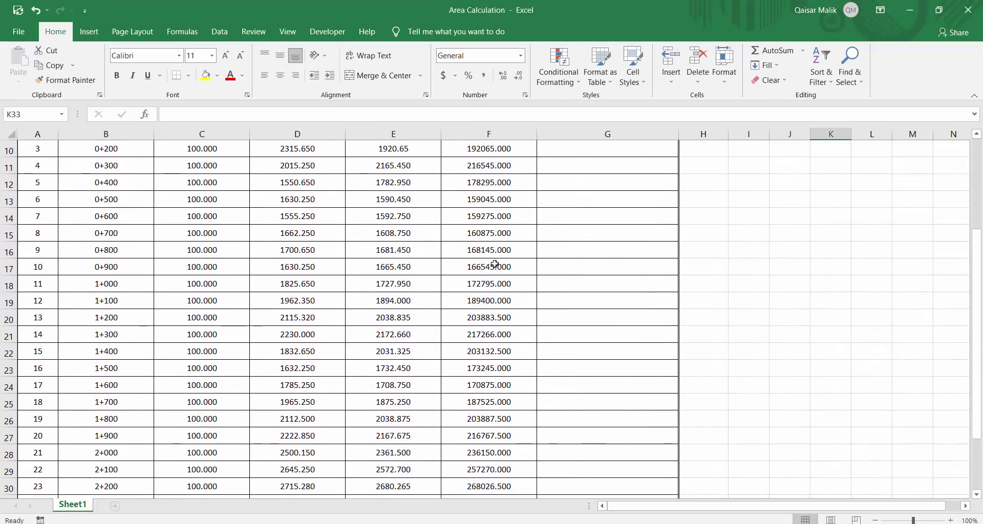
{"action": "scroll", "coordinate": [496, 266], "scroll_direction": "down", "scroll_amount": 4}
{"action": "left_click_drag", "start_coordinate": [338, 334], "coordinate": [359, 336]}
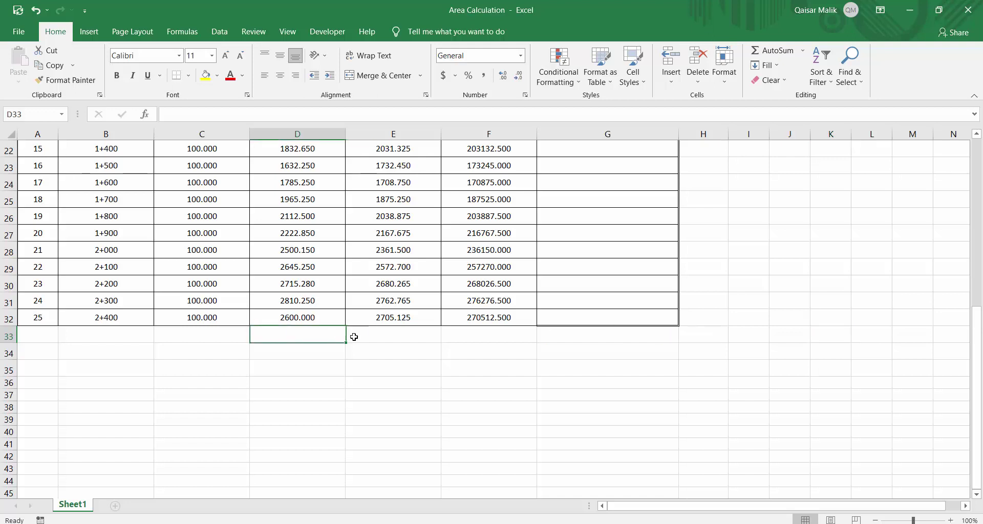
{"action": "left_click", "coordinate": [347, 76]}
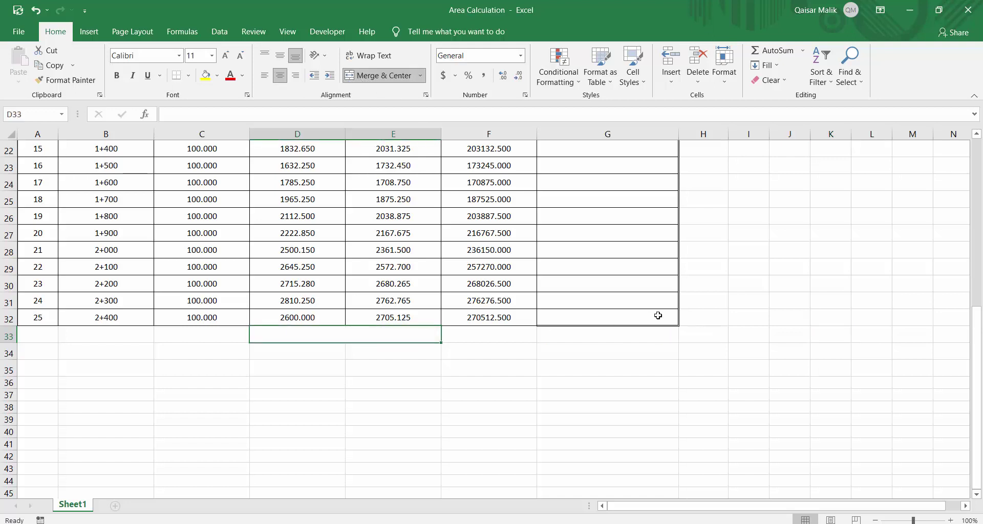
{"action": "type", "text": "Total"}
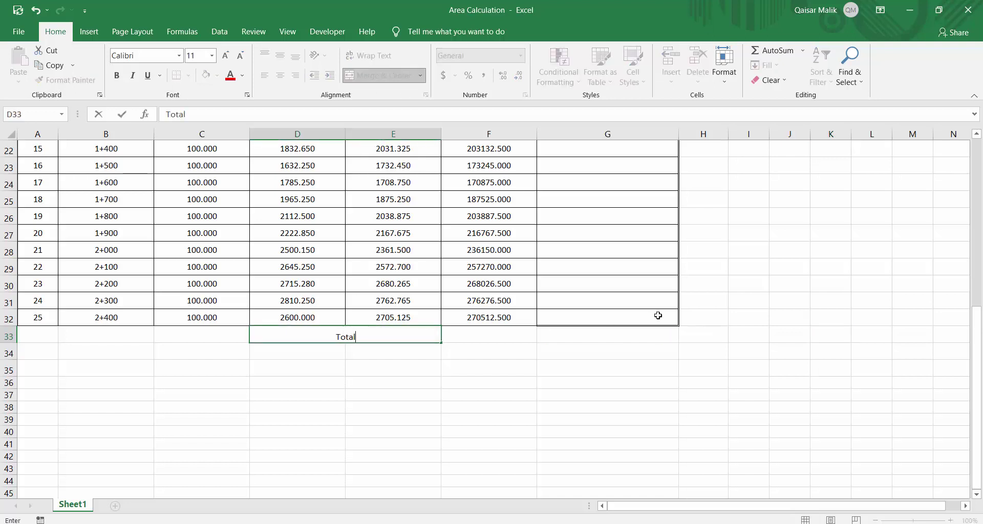
{"action": "type", "text": " Volu"}
{"action": "type", "text": "me ="}
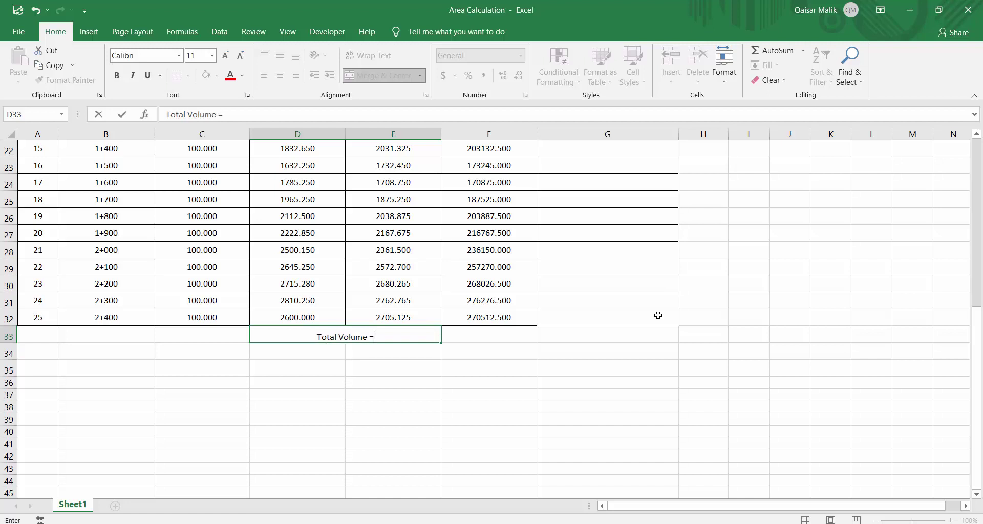
{"action": "left_click", "coordinate": [624, 392]}
AutoSum the volumes into F33 as =SUM(F8:F32), giving 4807578.5.
{"action": "left_click", "coordinate": [507, 333]}
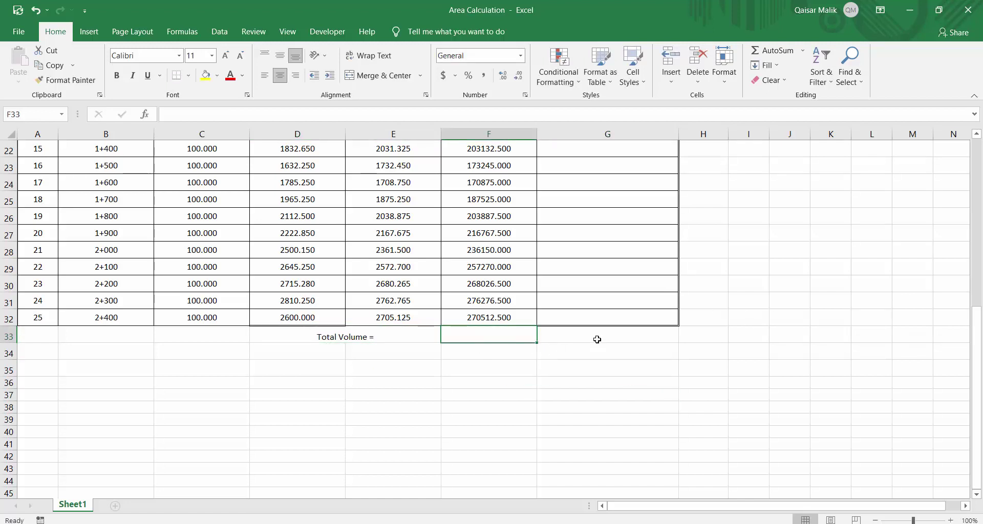
{"action": "scroll", "coordinate": [601, 327], "scroll_direction": "up", "scroll_amount": 7}
{"action": "mouse_move", "coordinate": [499, 246]}
{"action": "left_mouse_down"}
{"action": "mouse_move", "coordinate": [535, 479]}
{"action": "mouse_move", "coordinate": [481, 468]}
{"action": "left_mouse_up"}
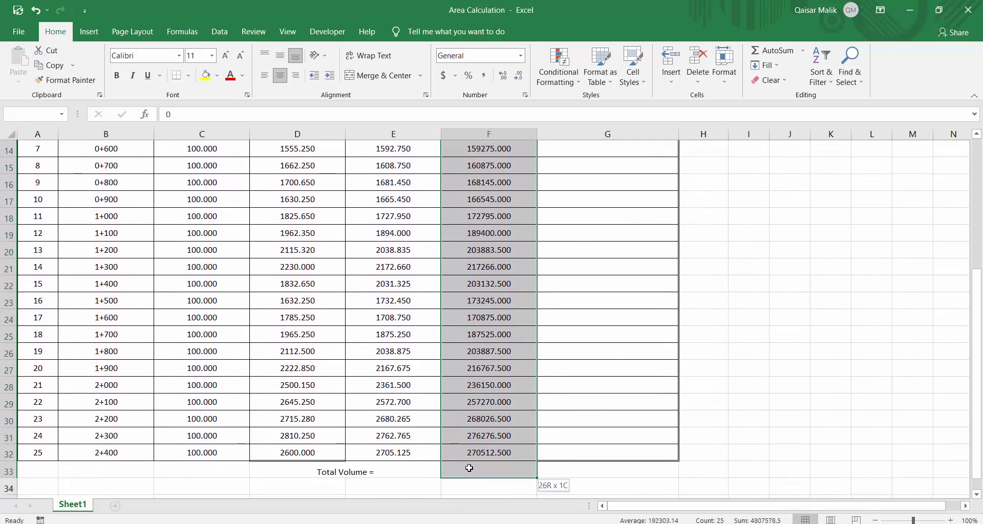
{"action": "left_click", "coordinate": [757, 52]}
{"action": "scroll", "coordinate": [537, 257], "scroll_direction": "down", "scroll_amount": 9}
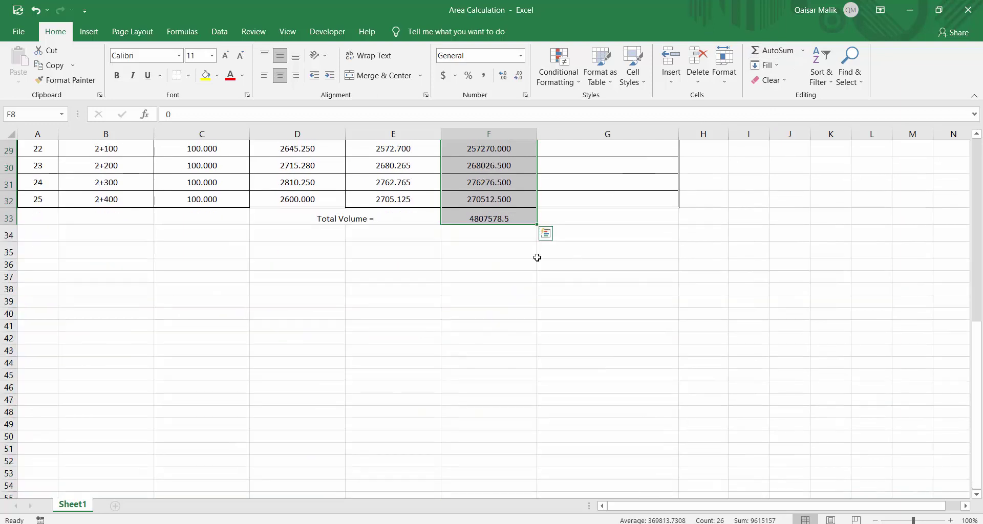
{"action": "left_click", "coordinate": [488, 218]}
{"action": "double_click", "coordinate": [494, 215]}
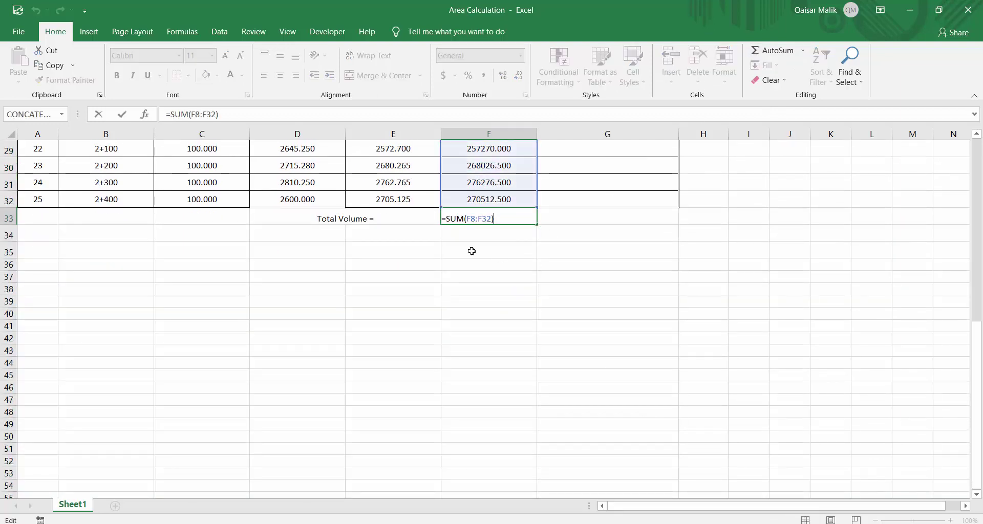
{"action": "scroll", "coordinate": [525, 228], "scroll_direction": "up", "scroll_amount": 7}
{"action": "scroll", "coordinate": [527, 252], "scroll_direction": "down", "scroll_amount": 7}
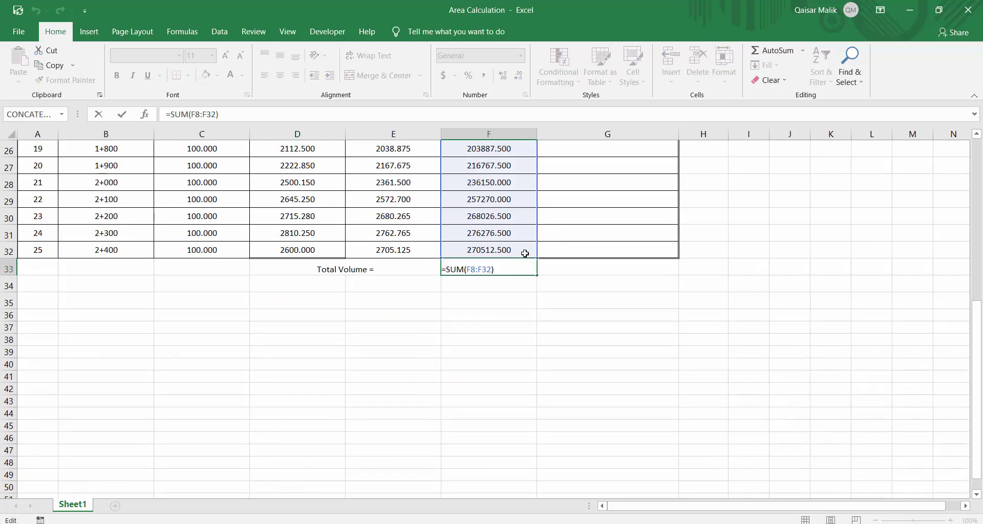
{"action": "key", "text": "Escape"}
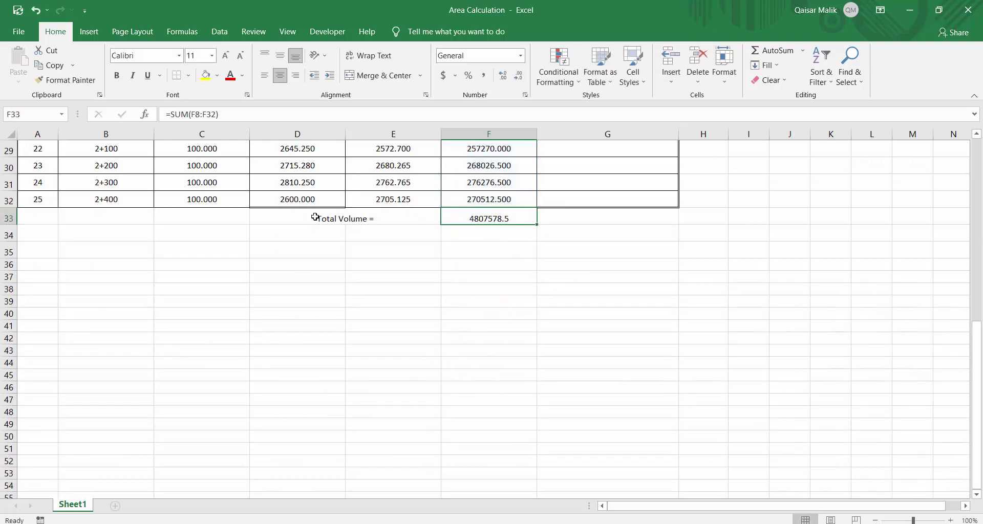
{"action": "left_click_drag", "start_coordinate": [316, 217], "coordinate": [459, 220]}
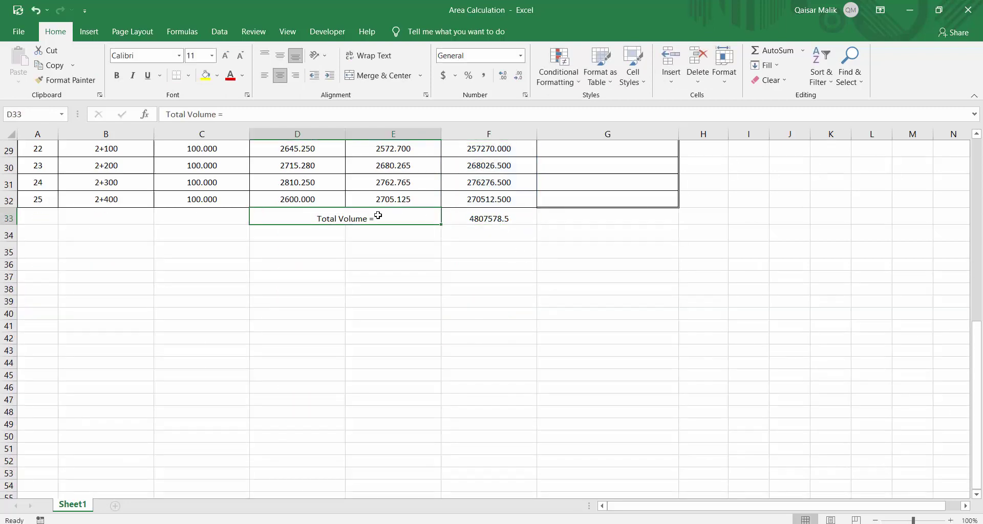
Bold D33:F33 and add a bold 'Cubic Meter' unit label in G33.
{"action": "left_click", "coordinate": [118, 76]}
{"action": "left_click", "coordinate": [572, 218]}
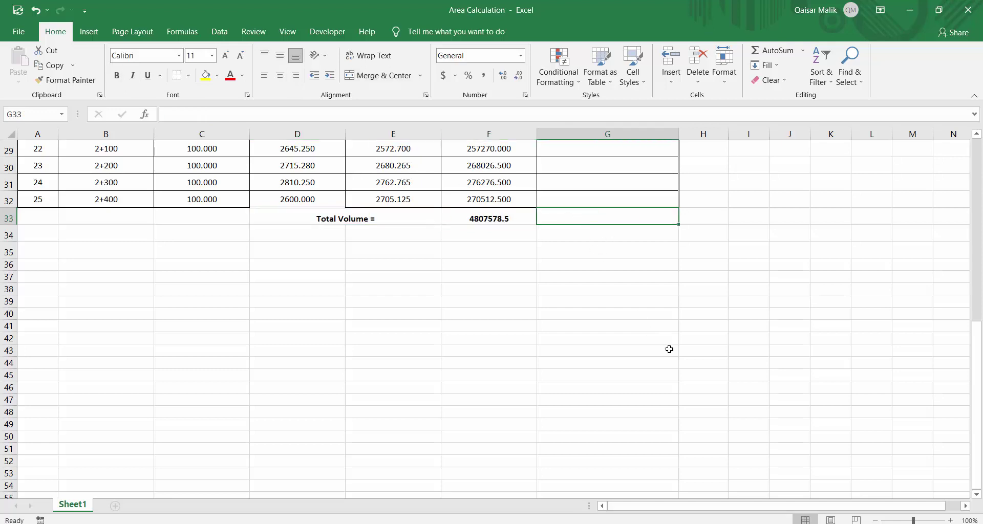
{"action": "type", "text": "Cubic Meter"}
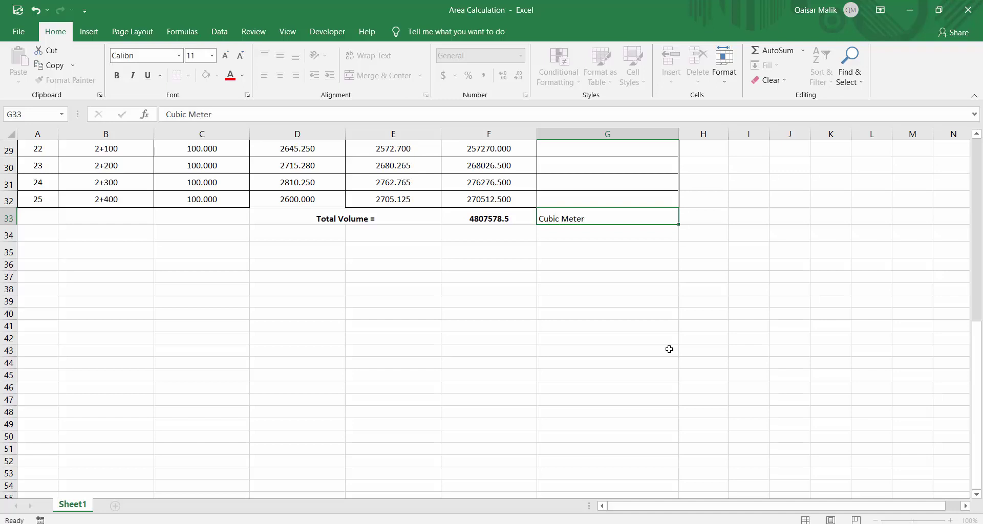
{"action": "key", "text": "Return"}
{"action": "left_click_drag", "start_coordinate": [323, 216], "coordinate": [563, 218]}
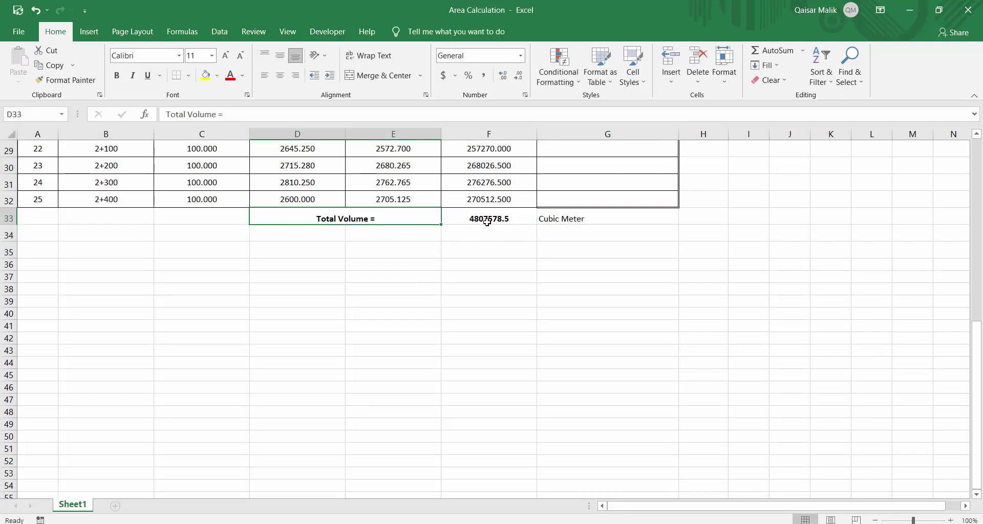
{"action": "left_click", "coordinate": [119, 76]}
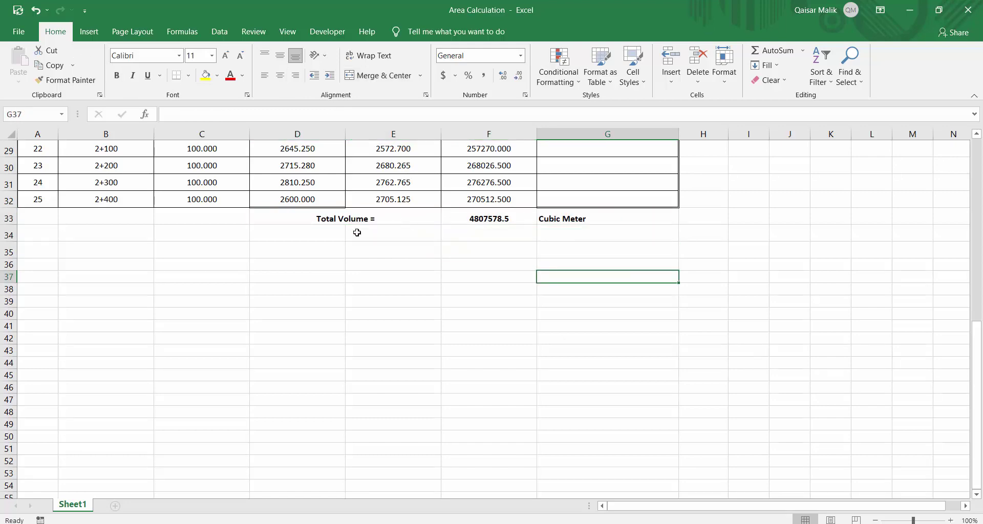
{"action": "scroll", "coordinate": [386, 232], "scroll_direction": "up", "scroll_amount": 6}
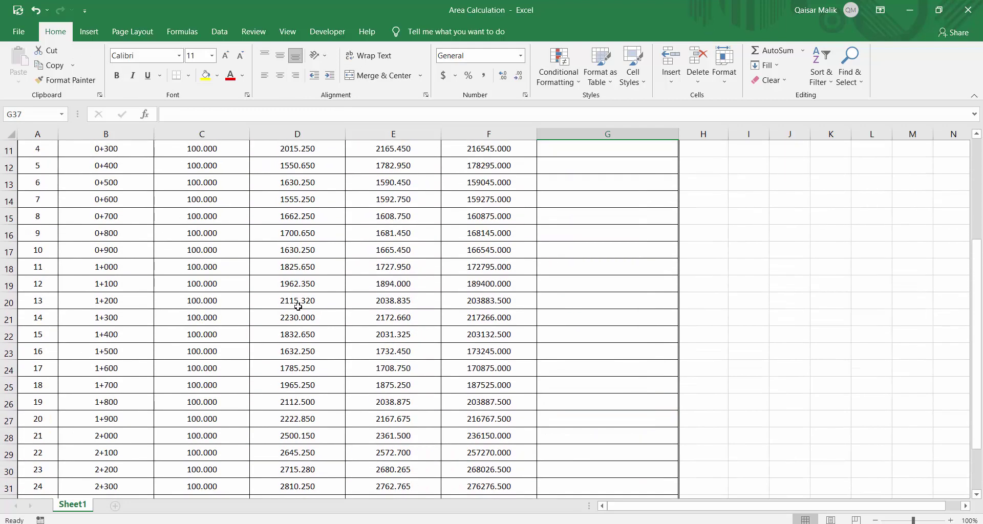
Change station 0+100 to 0+025 and check the row 9 volume formula.
{"action": "scroll", "coordinate": [298, 307], "scroll_direction": "up", "scroll_amount": 2}
{"action": "left_click", "coordinate": [115, 218]}
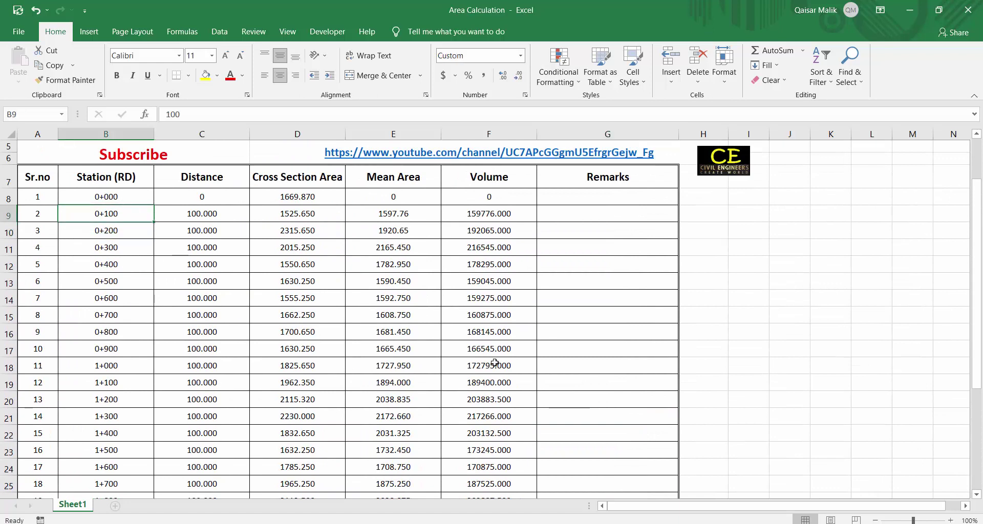
{"action": "type", "text": "25"}
{"action": "key", "text": "Return"}
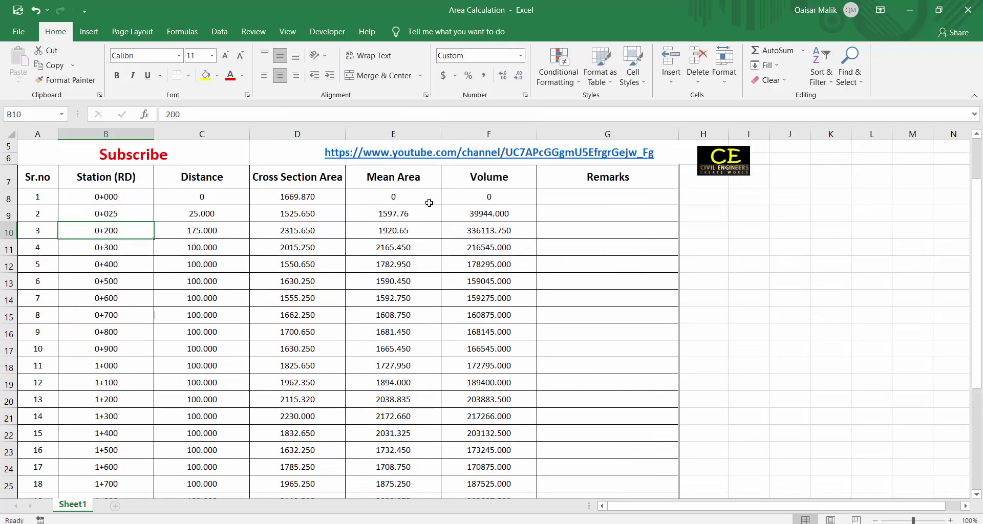
{"action": "left_click", "coordinate": [490, 217]}
{"action": "double_click", "coordinate": [499, 213]}
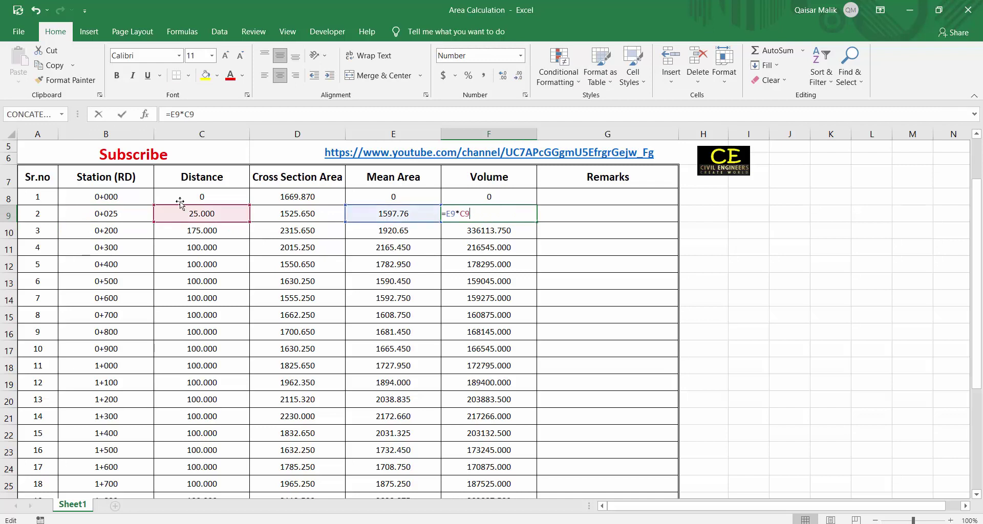
{"action": "key", "text": "Escape"}
Change station 0+500 to 0+420 and verify the next station's distance and volume formulas.
{"action": "left_click", "coordinate": [101, 280]}
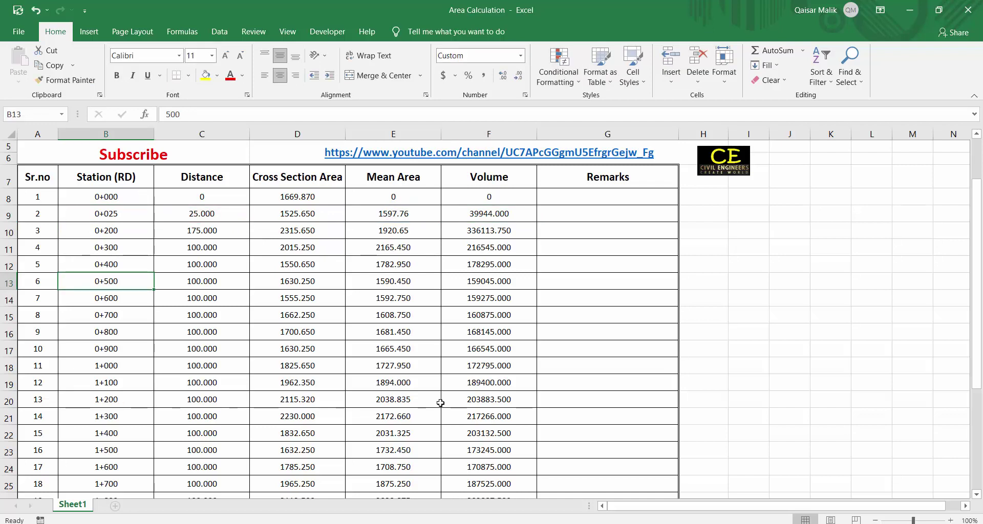
{"action": "type", "text": "420"}
{"action": "key", "text": "Return"}
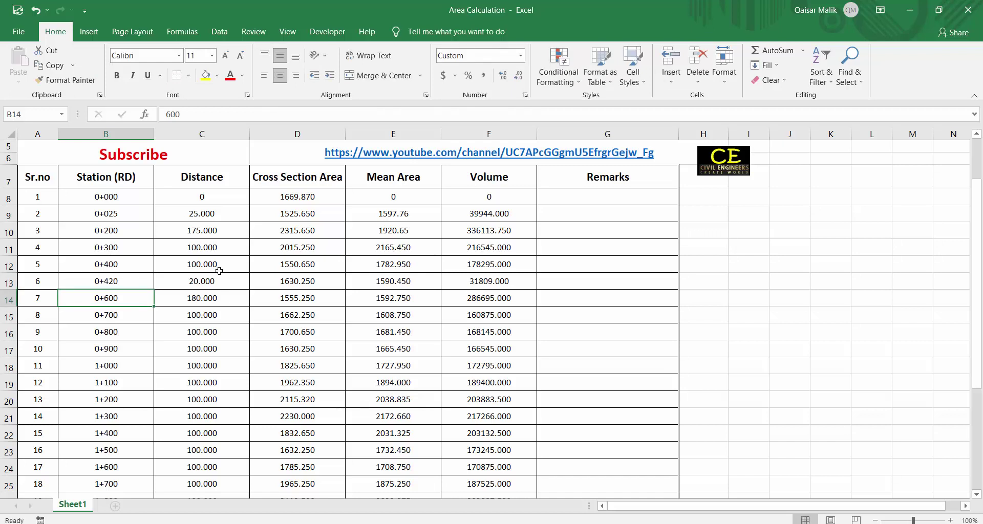
{"action": "key", "text": "Right"}
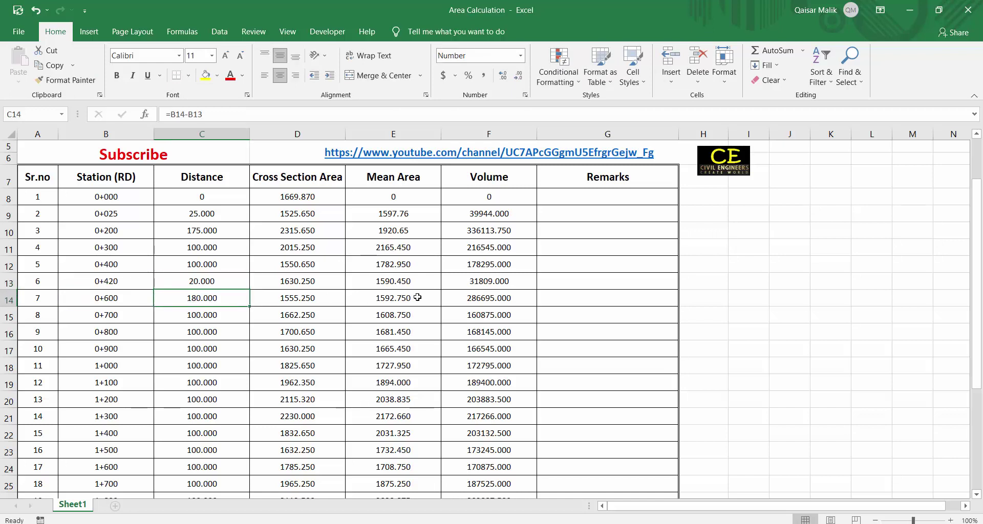
{"action": "left_click", "coordinate": [506, 294]}
{"action": "left_click", "coordinate": [204, 295]}
{"action": "left_click", "coordinate": [481, 297]}
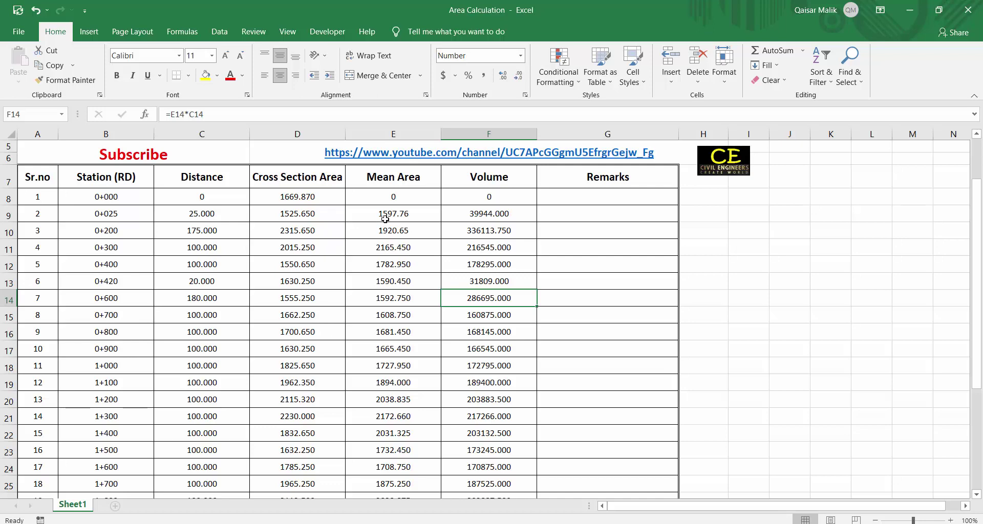
{"action": "left_click", "coordinate": [405, 218]}
{"action": "left_click", "coordinate": [507, 208]}
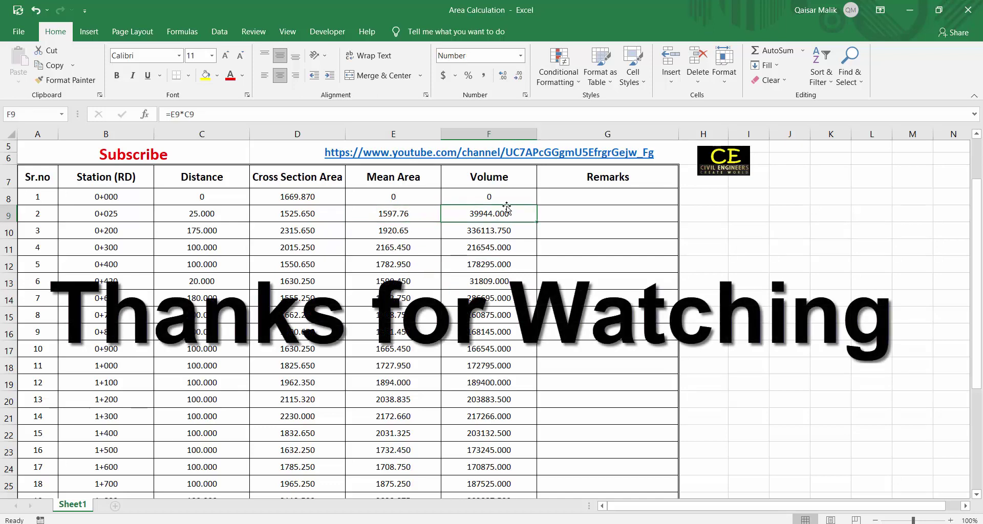
{"action": "scroll", "coordinate": [450, 277], "scroll_direction": "up", "scroll_amount": 2}
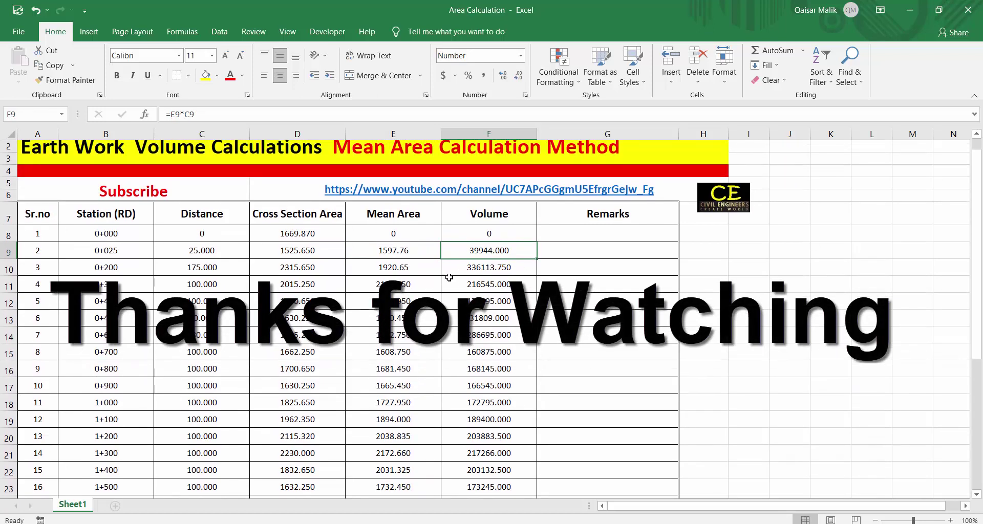